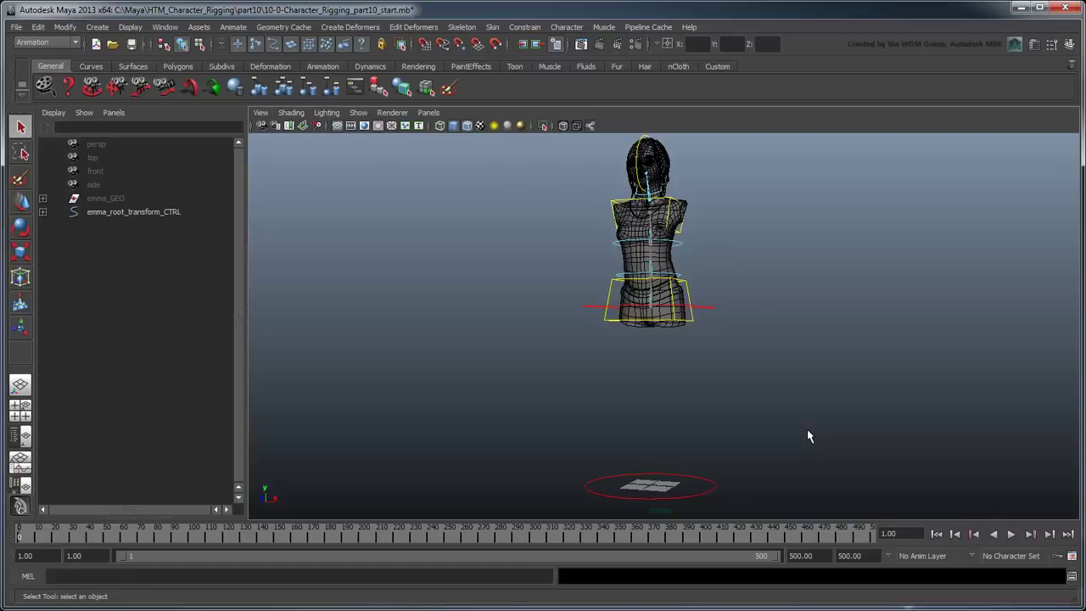
Unparent left_leg_GEO from the emma_GEO group so it sits at the top level of the scene hierarchy.
click(43, 198)
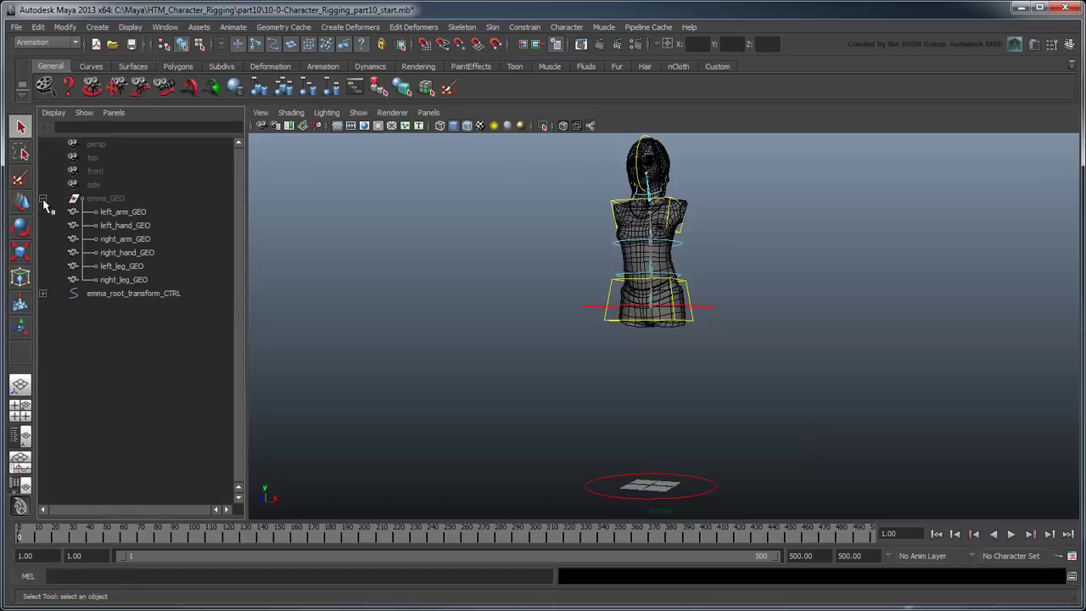
drag(107, 265, 134, 337)
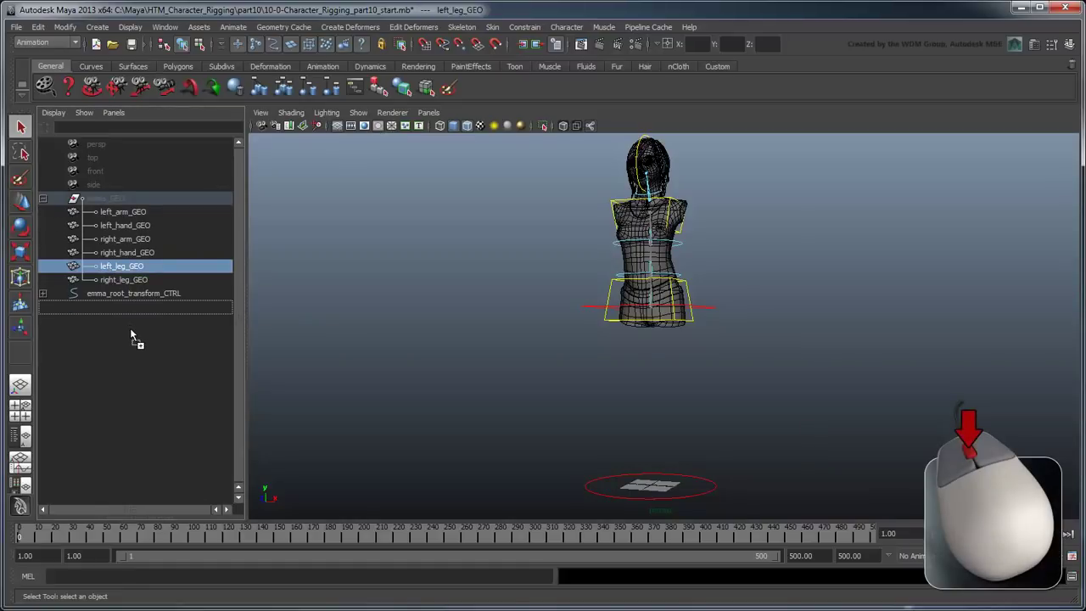
middle_drag(131, 334, 130, 335)
In the side view, start a new joint chain with the Joint Tool by placing the hip joint at the top of the left leg.
alt+right_drag(657, 410, 698, 422)
alt+middle_drag(699, 422, 689, 242)
mouse_move(688, 242)
alt+right_down()
mouse_move(665, 241)
mouse_move(671, 248)
alt+right_up()
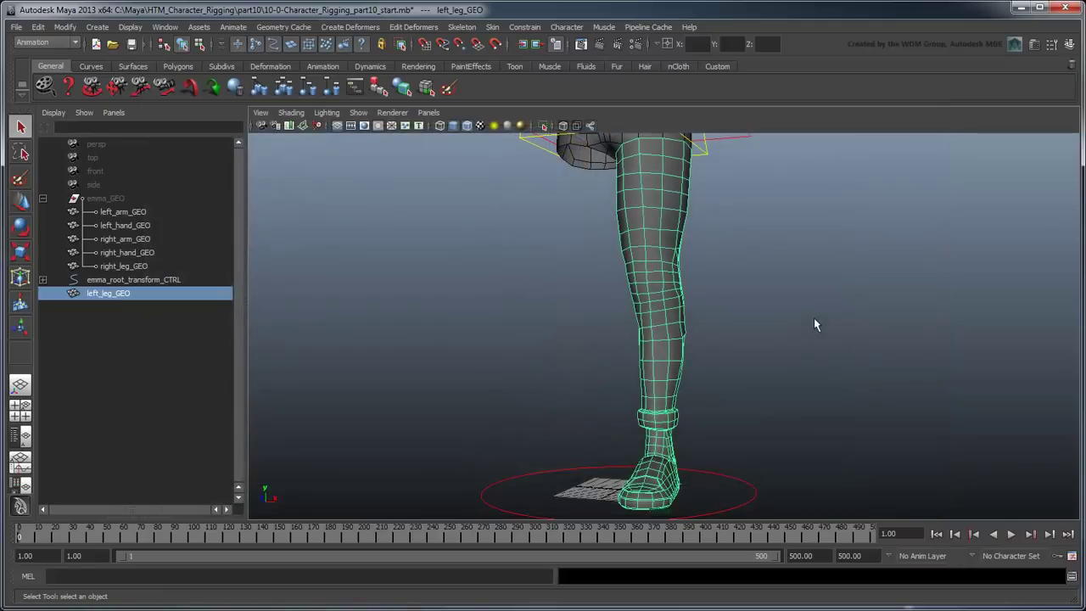
key(space)
key(space)
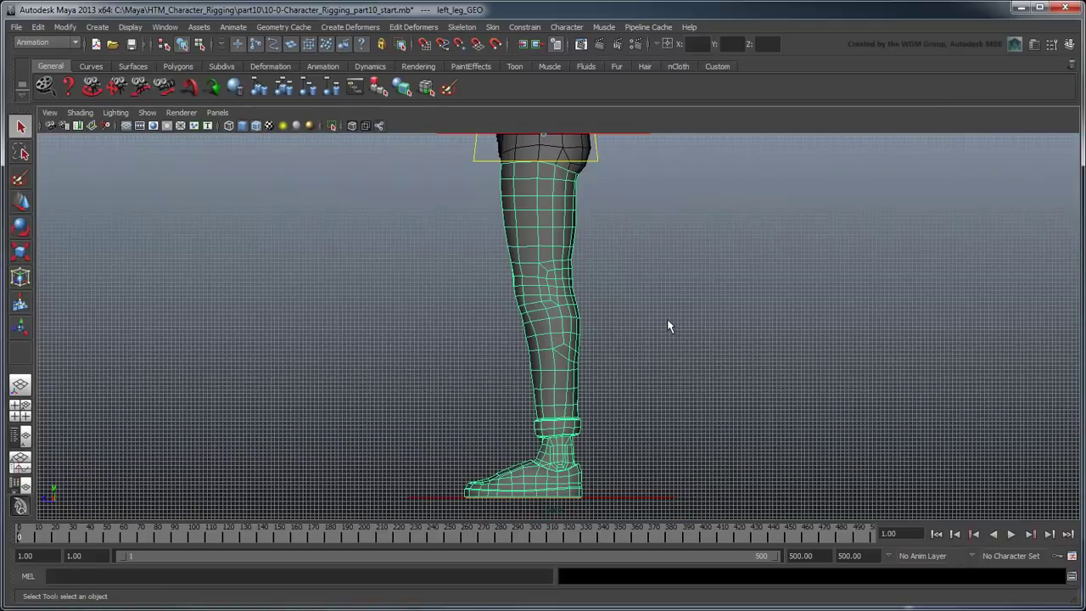
click(461, 26)
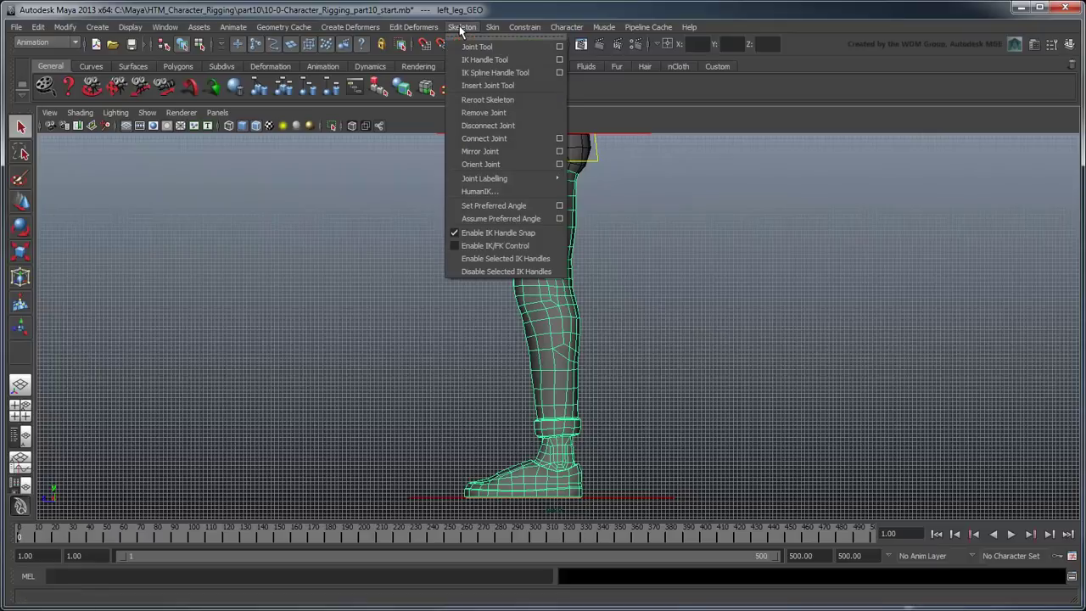
click(511, 46)
scroll(594, 399, up, 5)
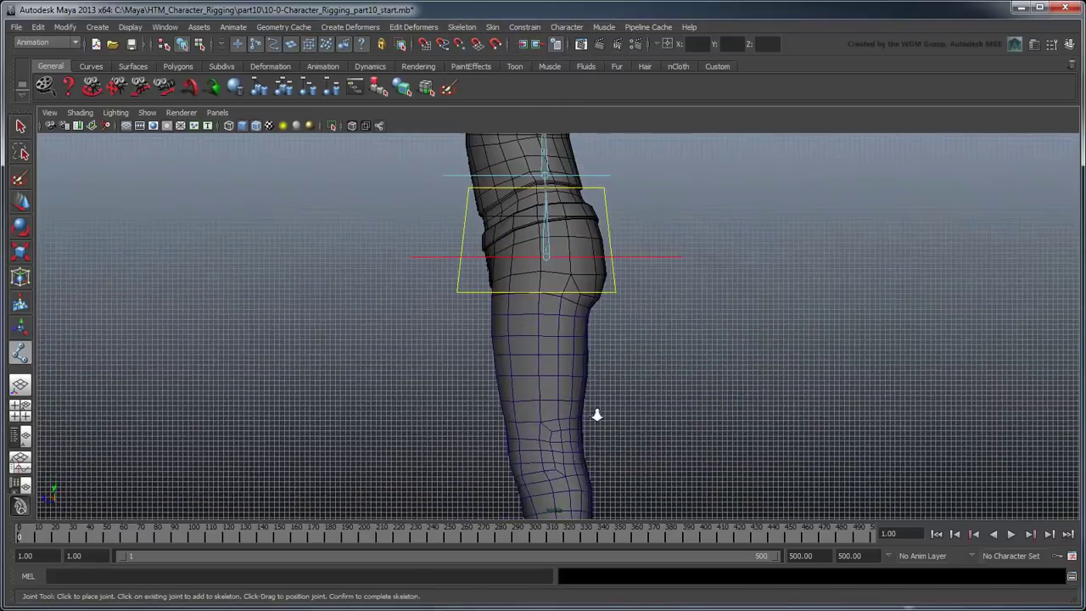
scroll(598, 392, up, 2)
click(517, 257)
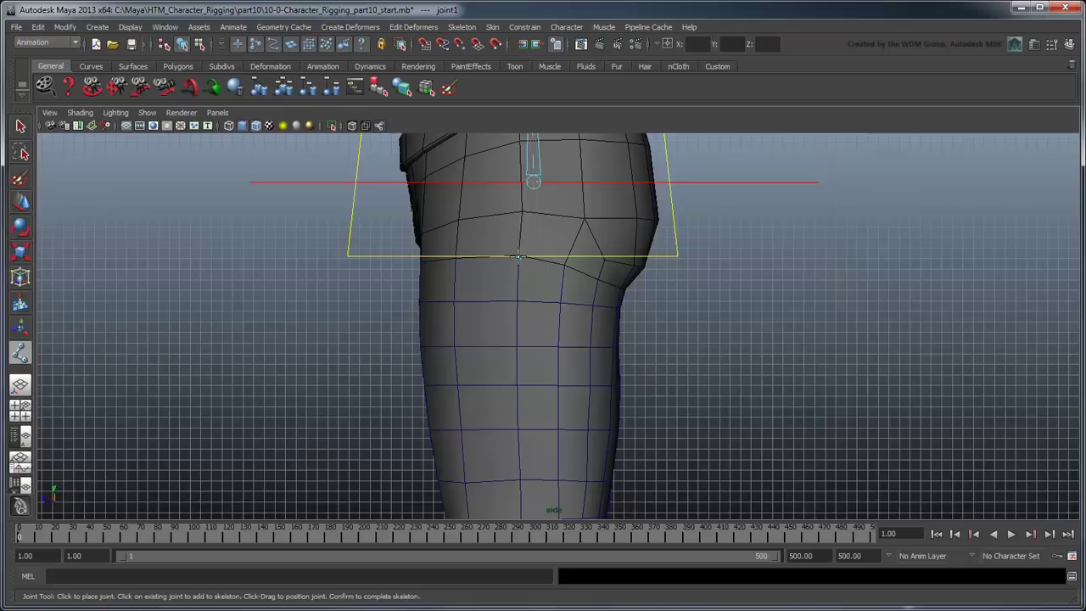
click(518, 257)
Continue the joint chain with a joint at the front part of the knee and another at the ankle.
alt+middle_drag(509, 429, 554, 170)
alt+middle_drag(574, 359, 561, 314)
click(517, 323)
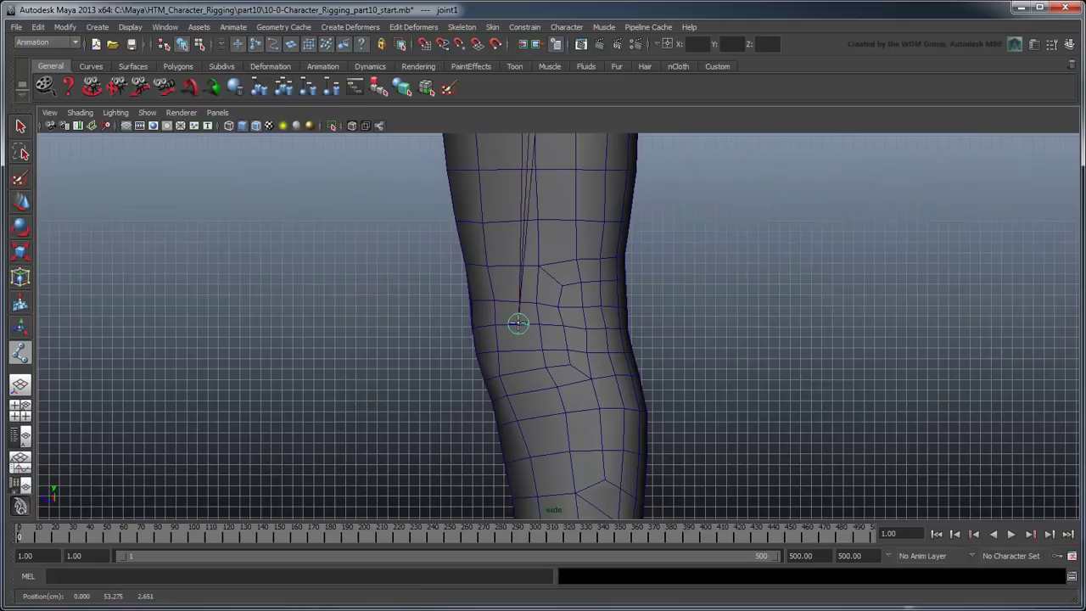
alt+middle_drag(587, 409, 550, 206)
click(551, 379)
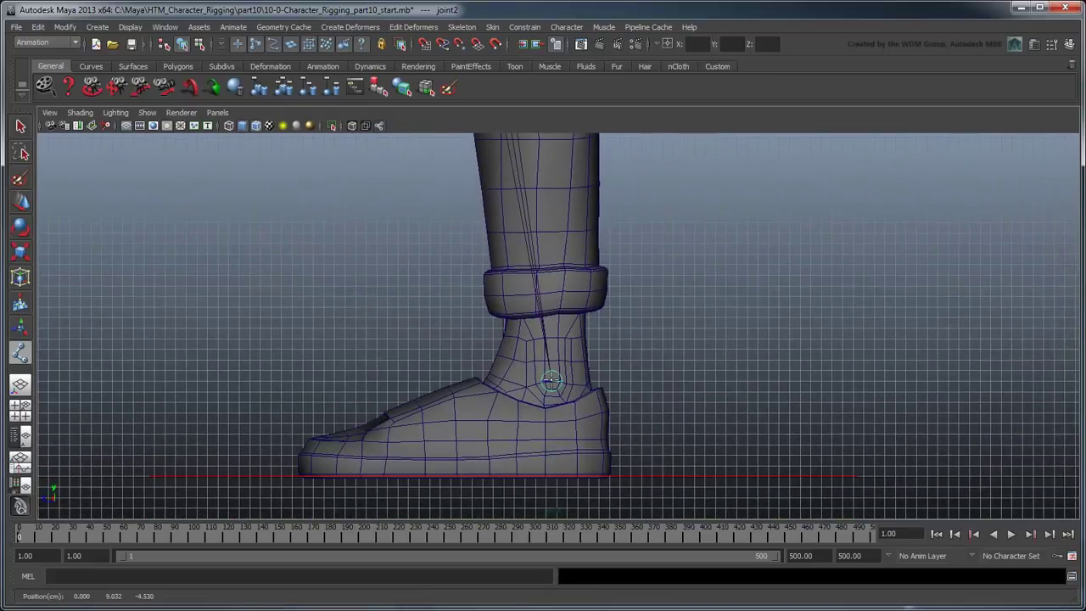
Add joints at the ball of the foot and the tip of the toe, and complete the leg joint chain.
click(424, 447)
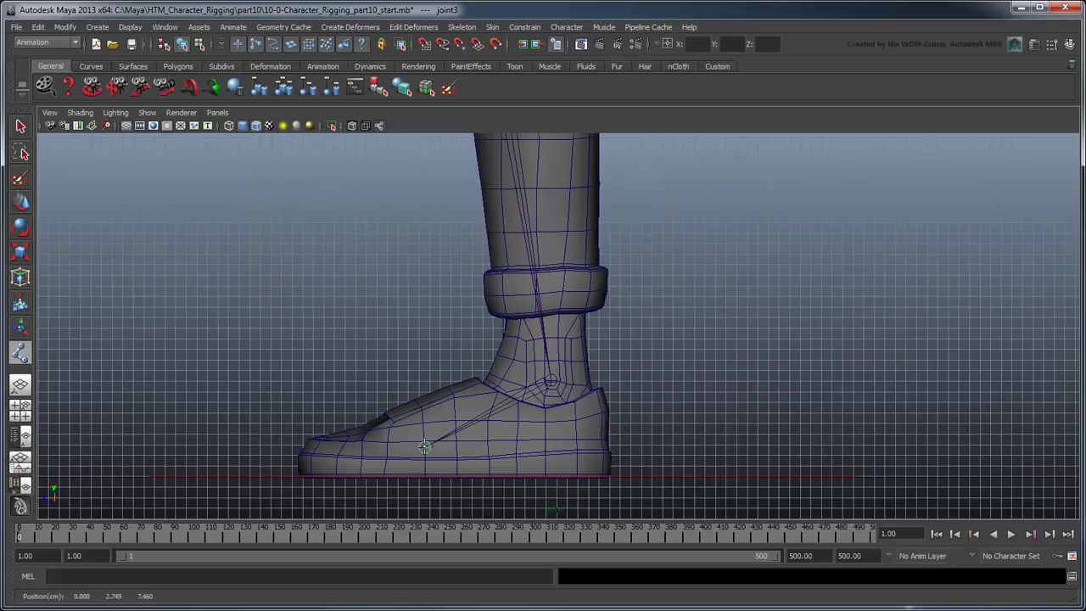
click(297, 454)
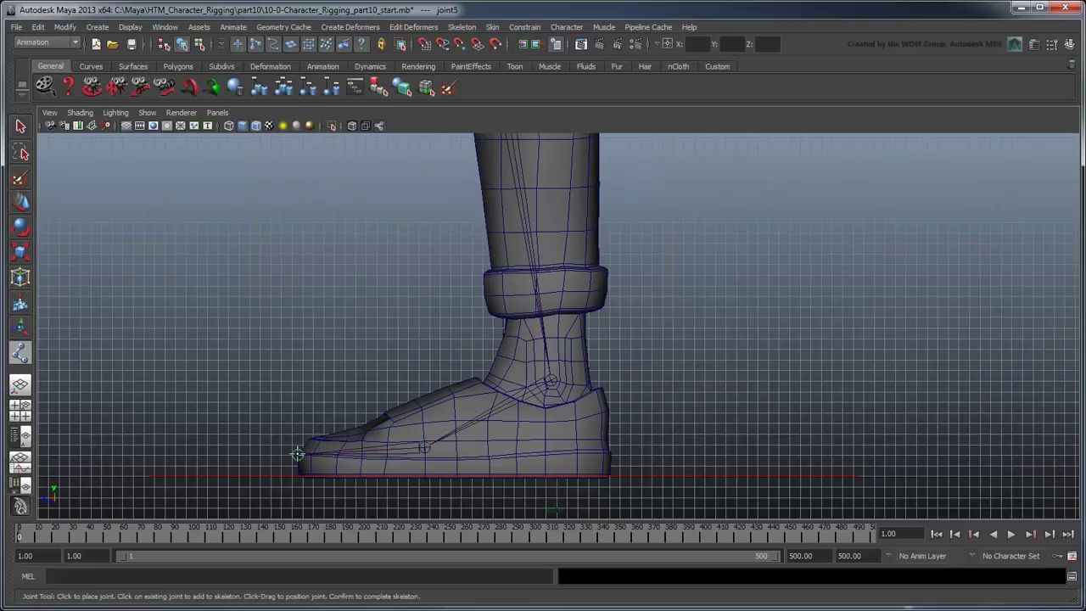
key(Return)
In the front view, move the leg joint chain sideways to about X 8.933 so it is centred inside the left leg mesh.
scroll(689, 324, down, 4)
alt+middle_drag(637, 252, 635, 382)
scroll(635, 353, down, 4)
alt+middle_drag(629, 304, 632, 327)
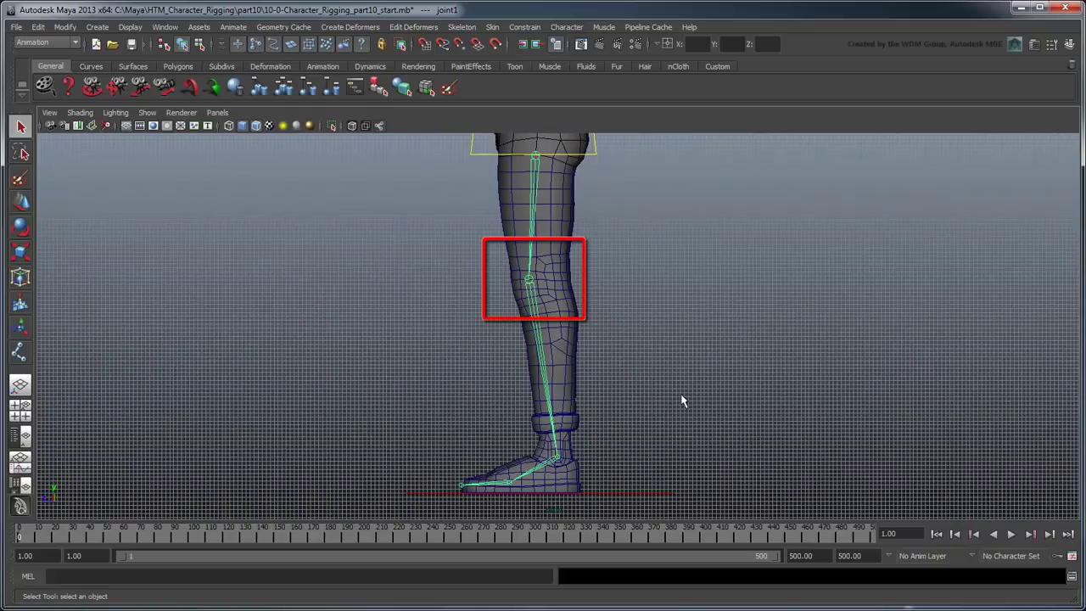
key(space)
key(space)
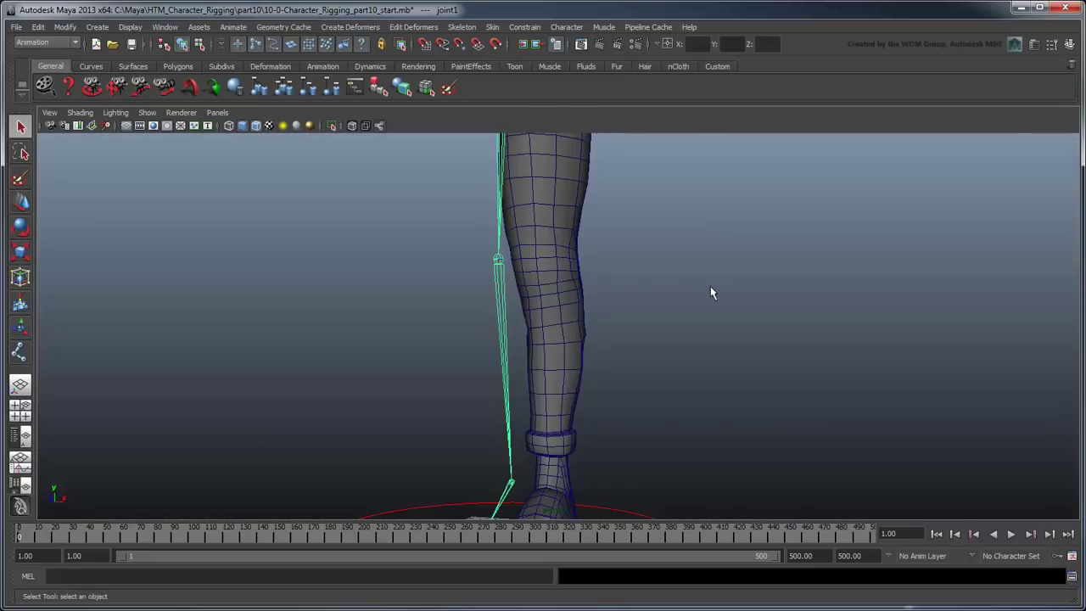
scroll(710, 286, down, 3)
alt+drag(703, 294, 735, 293)
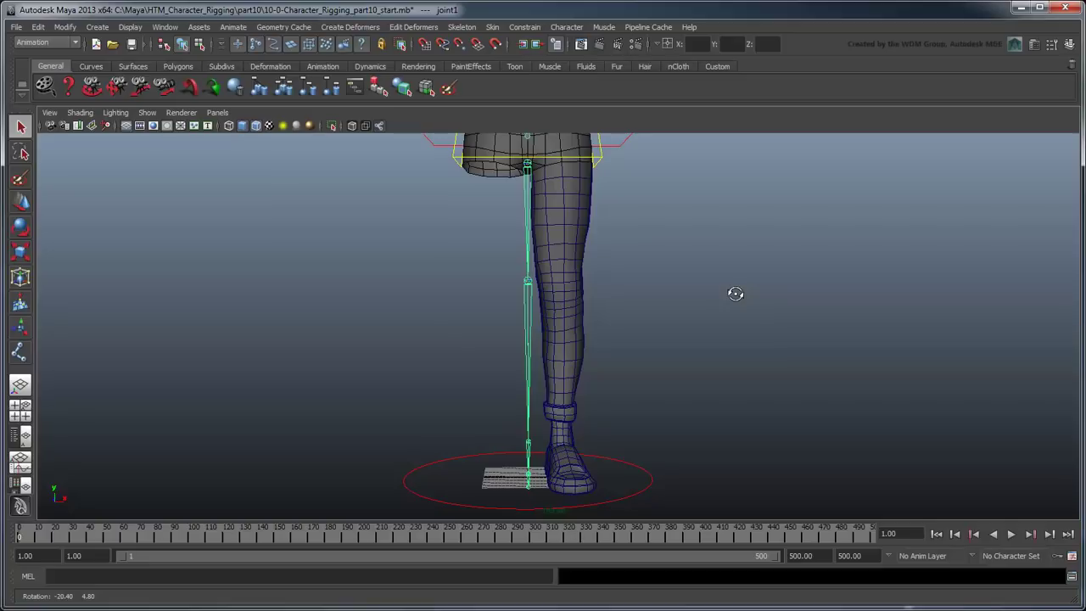
key(space)
key(space)
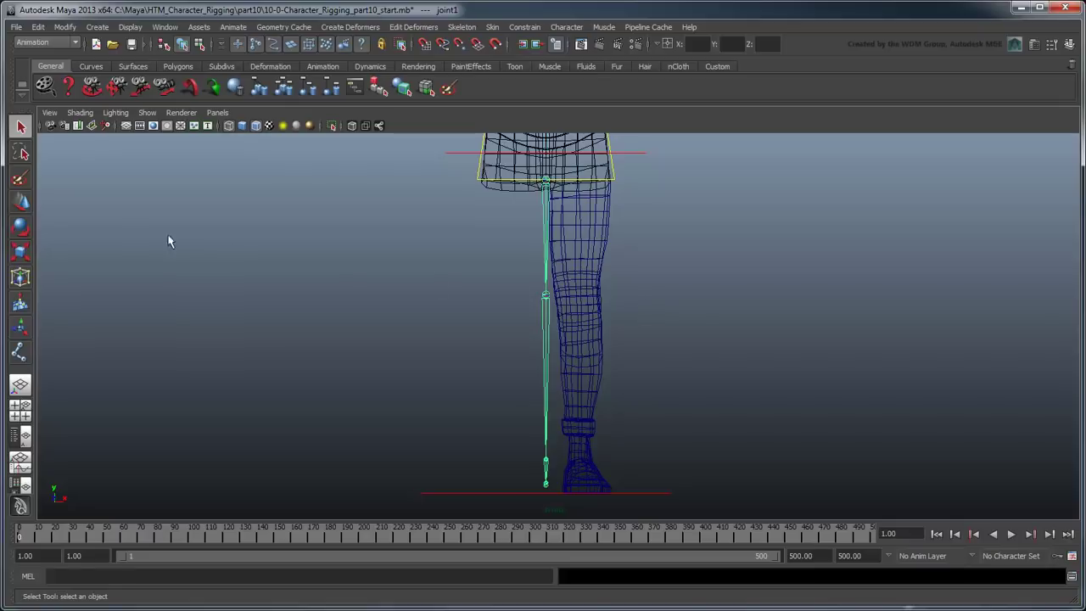
click(21, 201)
drag(584, 180, 620, 188)
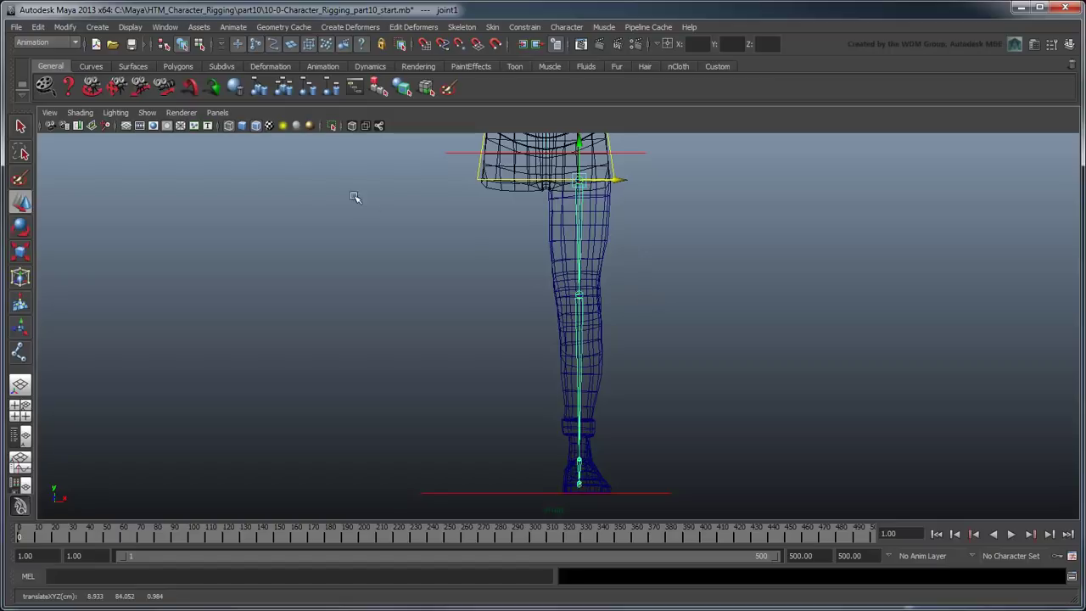
Freeze the transformations of the leg joint chain and switch the perspective view to shaded display.
click(65, 26)
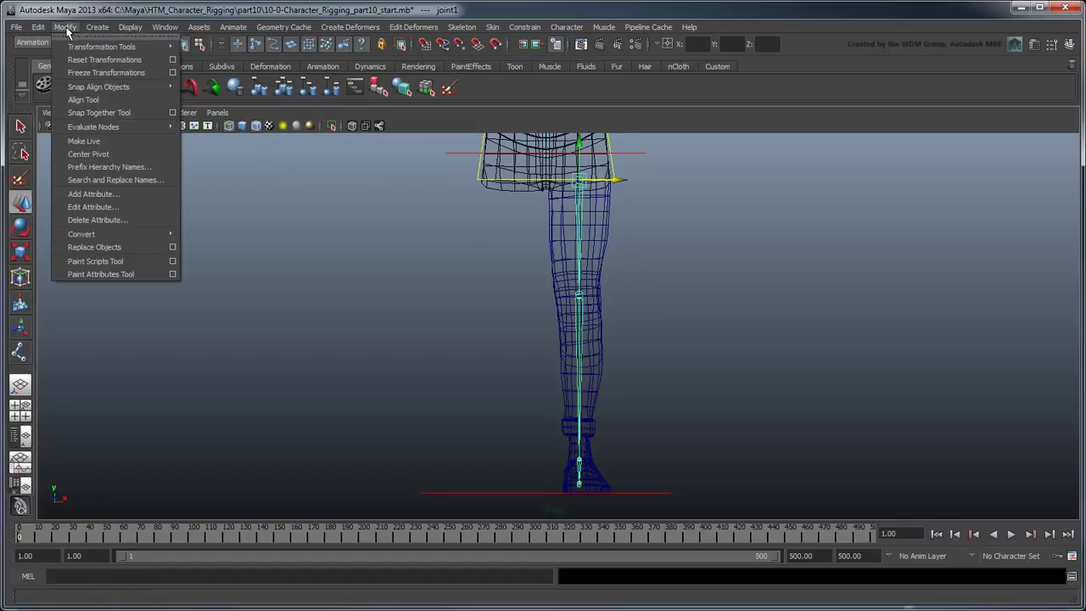
click(156, 73)
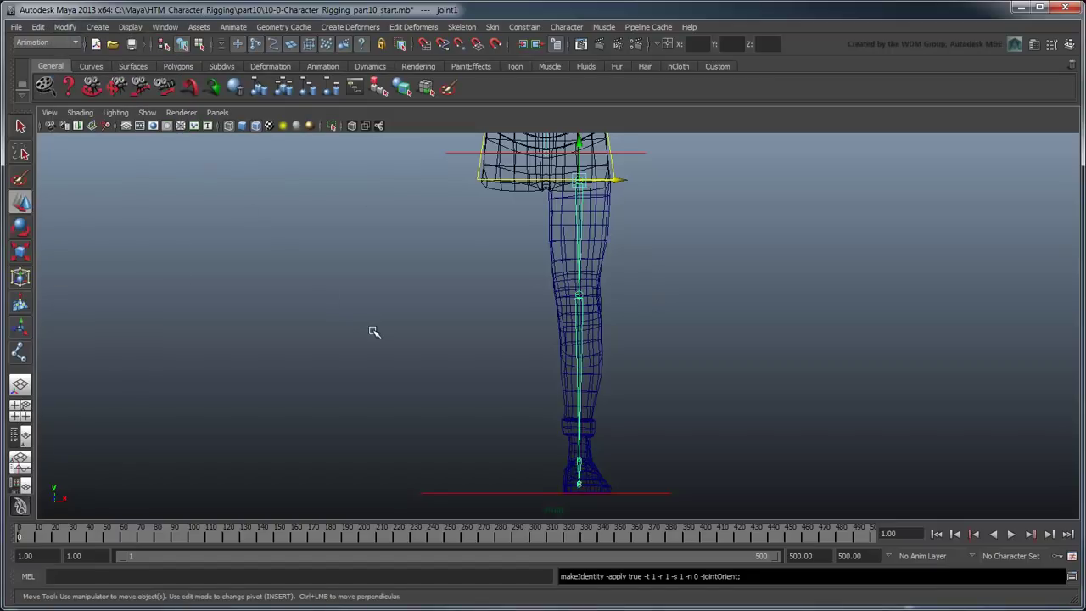
key(q)
key(5)
mouse_move(668, 339)
alt+mouse_down()
mouse_move(616, 339)
mouse_move(597, 356)
mouse_move(609, 347)
alt+mouse_up()
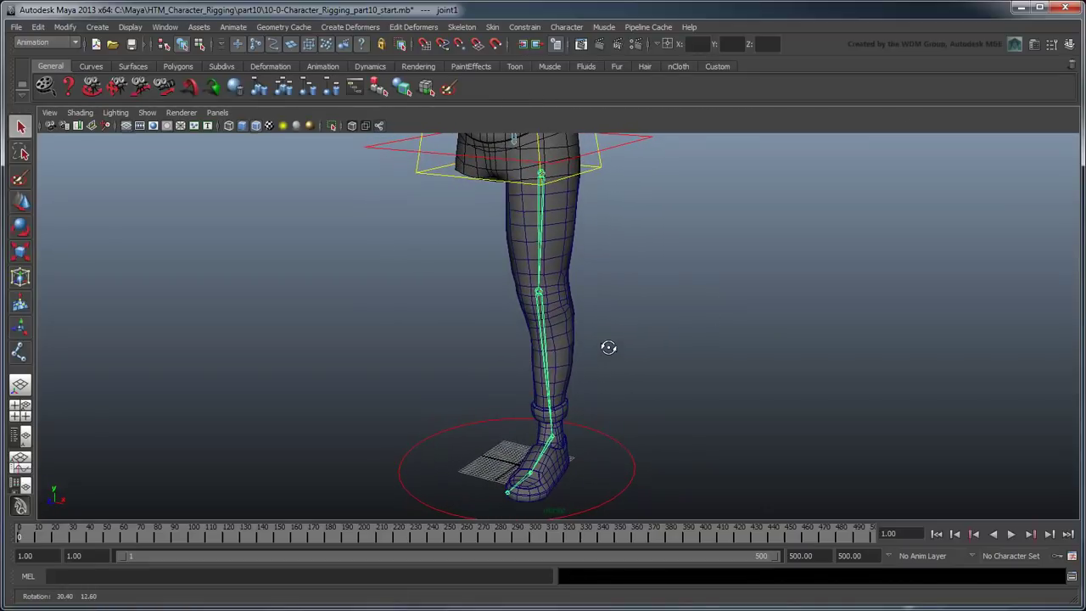
Show the leg joints' local axes and orient the chain with primary axis X, secondary axis Y and secondary axis world orientation +X.
click(465, 28)
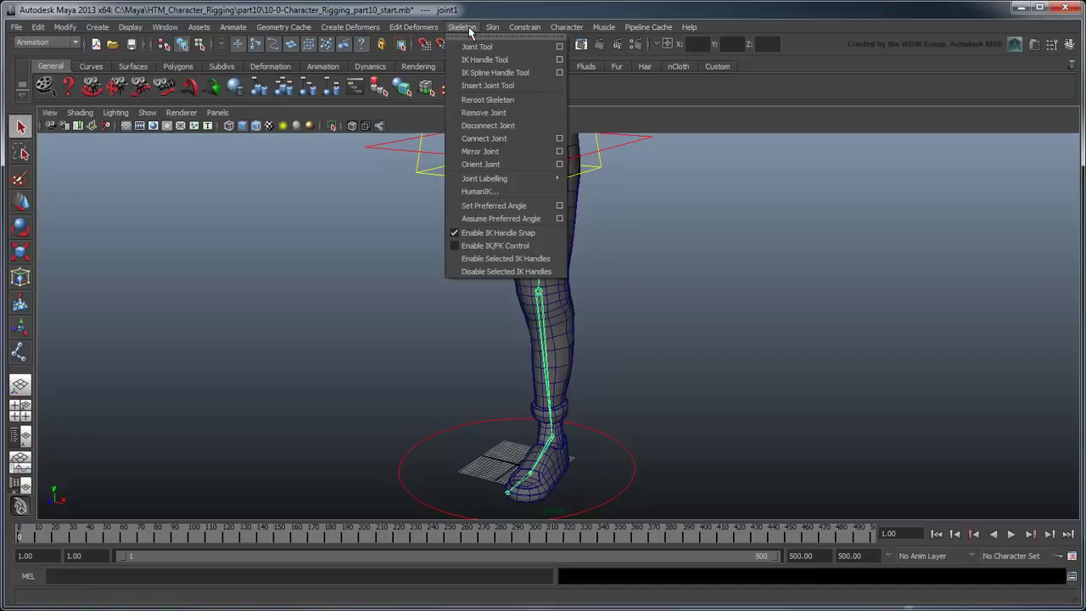
click(559, 164)
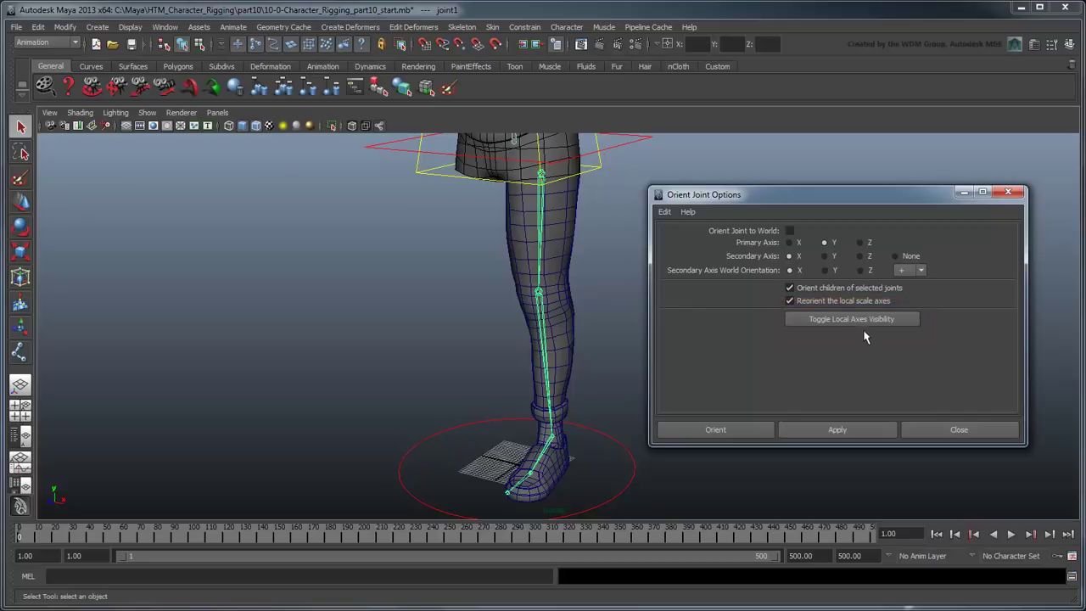
click(835, 320)
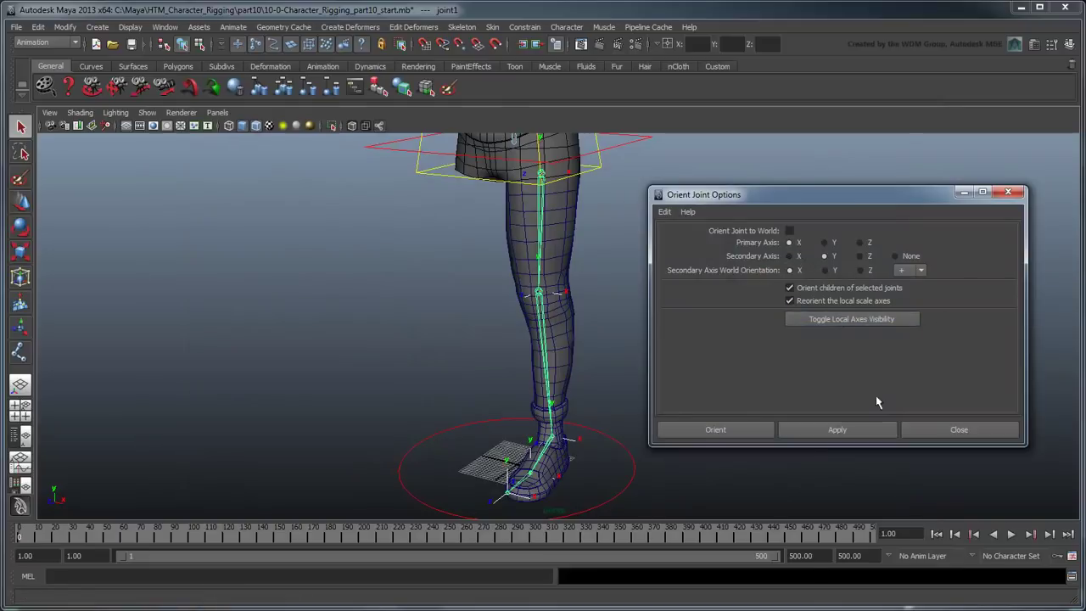
click(866, 431)
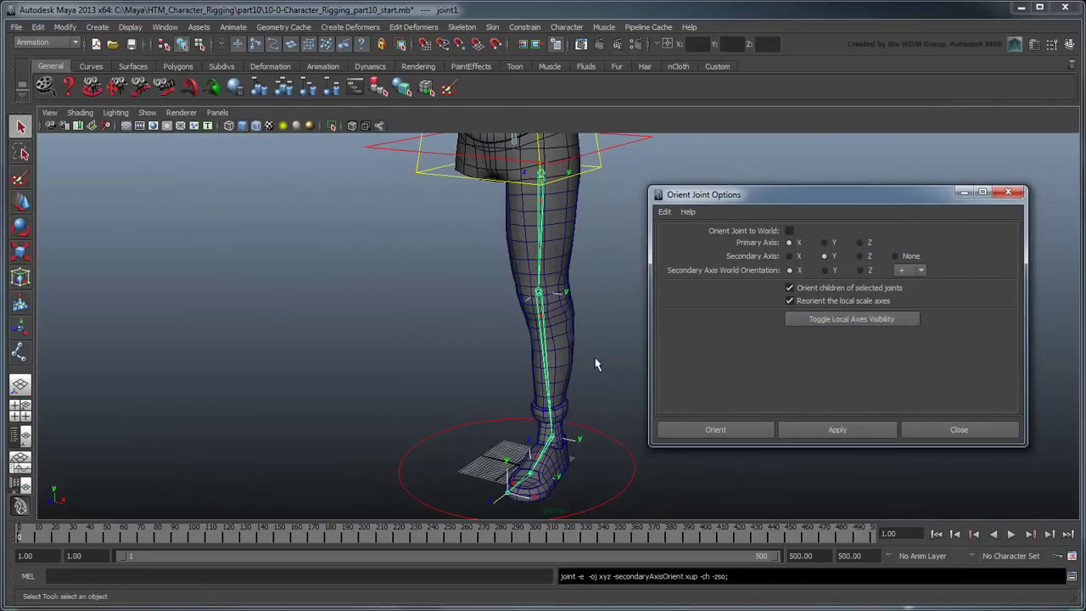
Hide the leg joints' local axes and close the Orient Joint options.
alt+drag(595, 358, 508, 350)
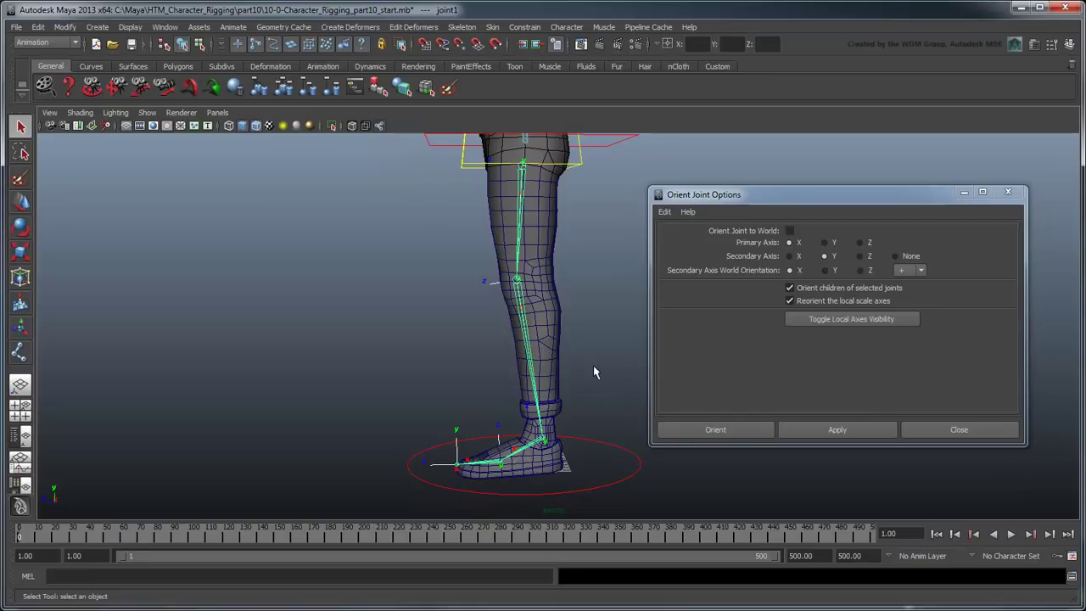
click(866, 322)
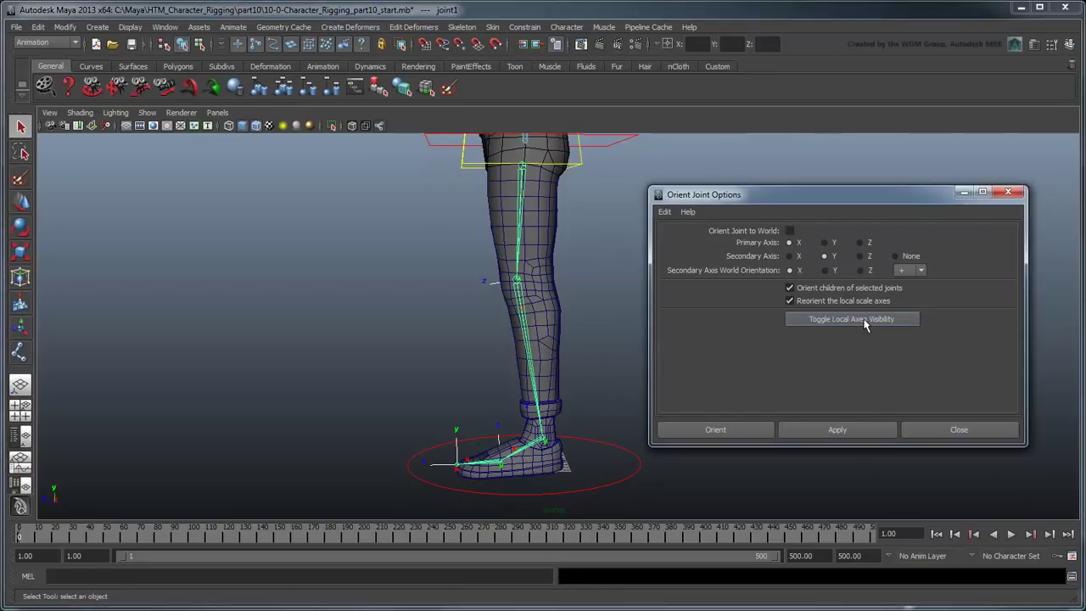
click(946, 430)
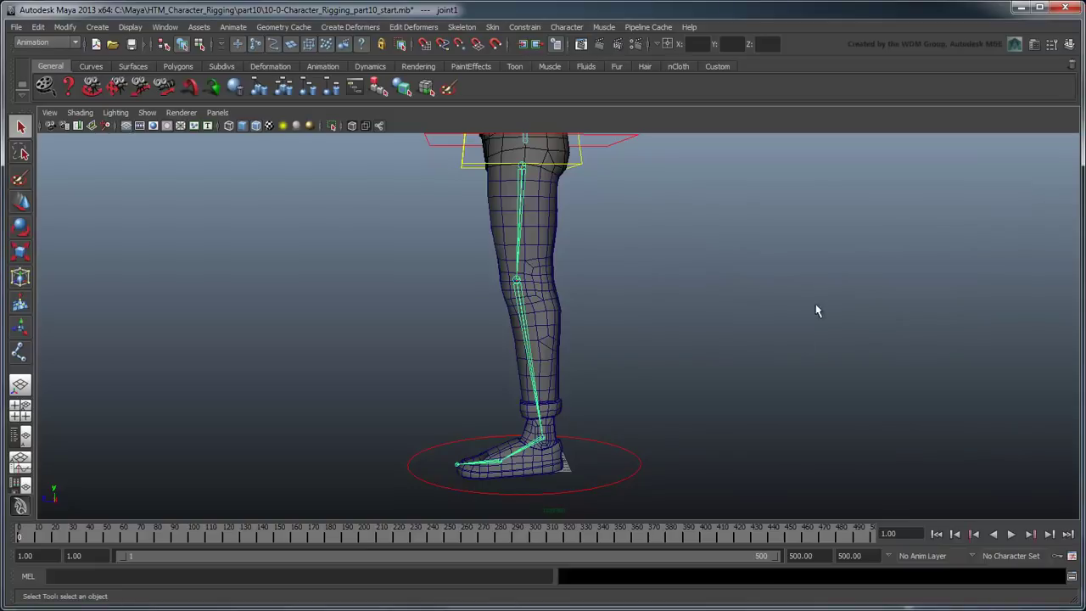
Show the Channel Box, test-rotate the knee joint about 64 degrees around its Y axis, and undo the rotation.
click(1068, 46)
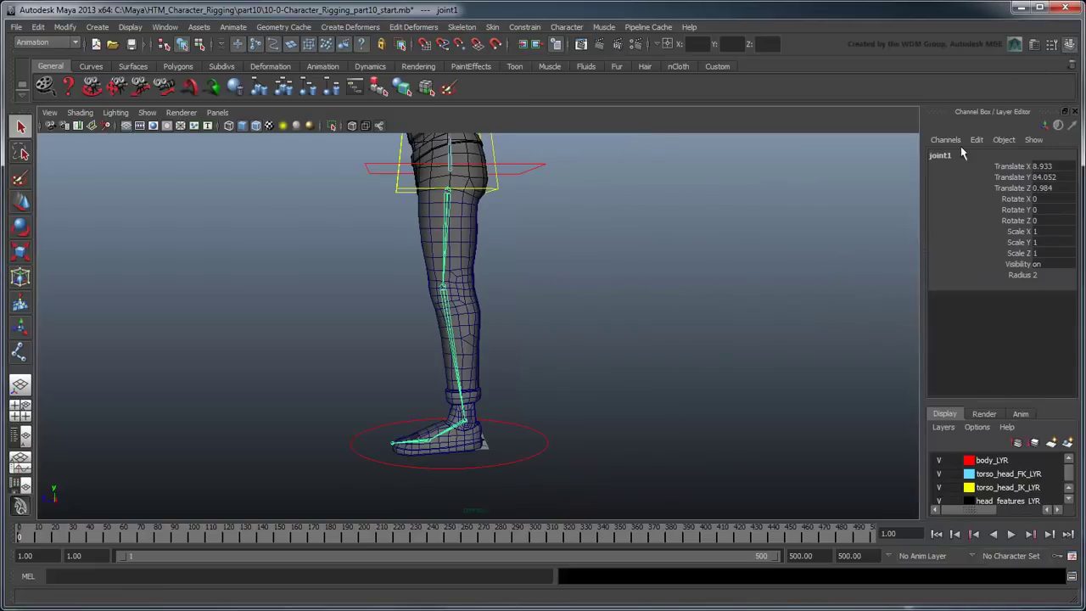
key(Down)
key(e)
drag(467, 244, 404, 234)
key(ctrl+z)
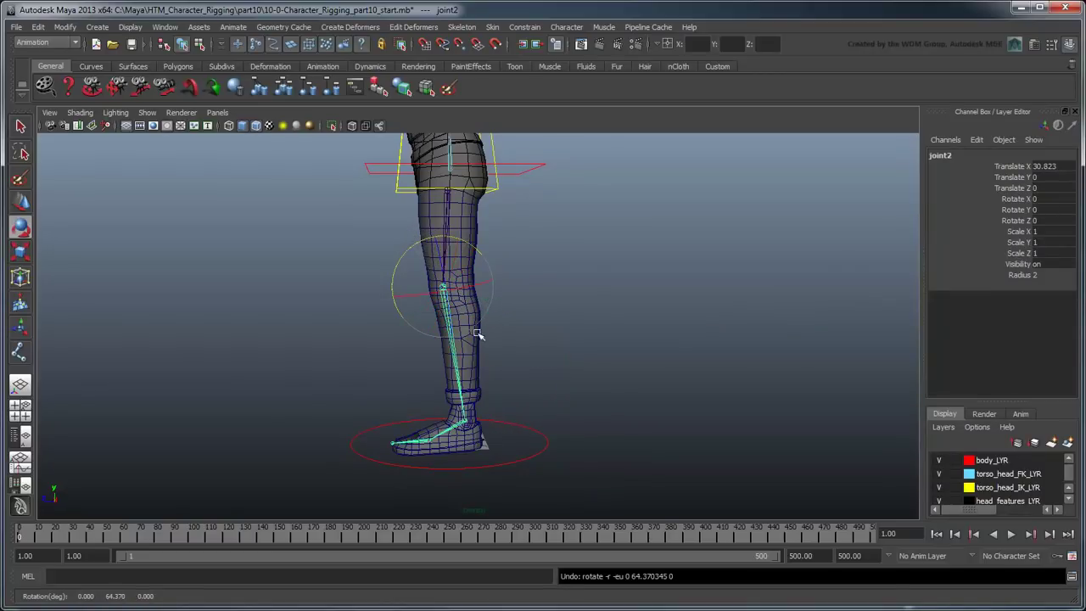
Test-rotate the ankle joint about 42 degrees around its Y axis, undo the rotation, and hide the Channel Box.
key(Down)
drag(451, 372, 416, 370)
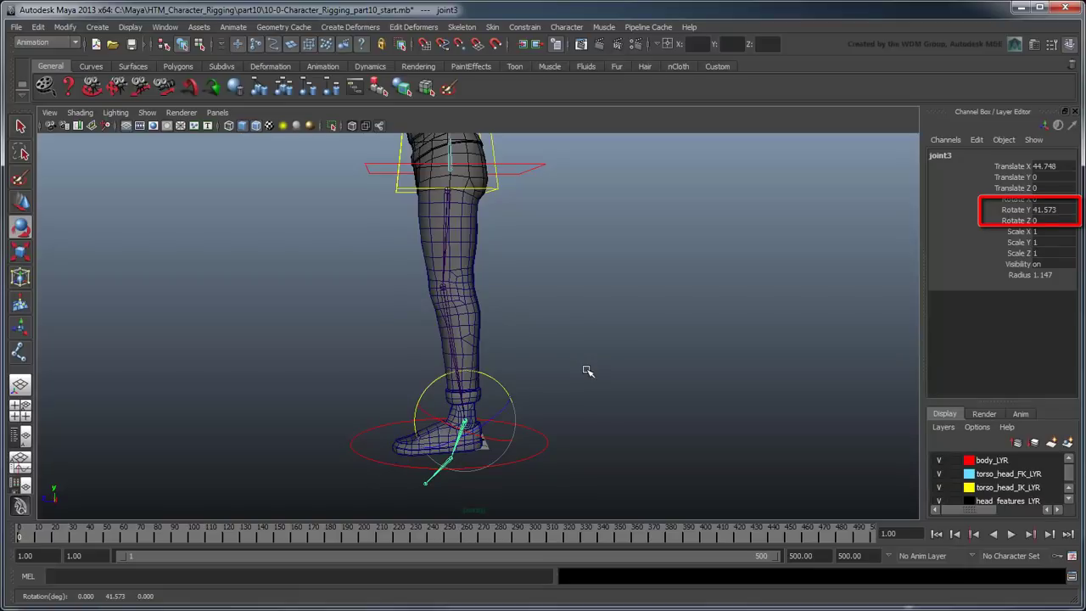
key(ctrl+z)
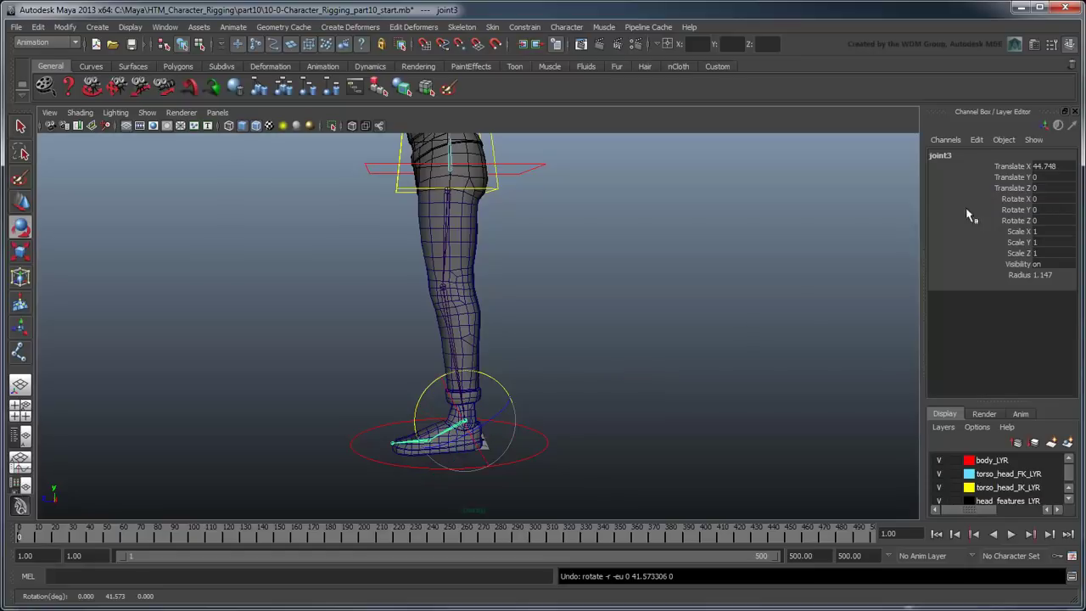
click(1075, 111)
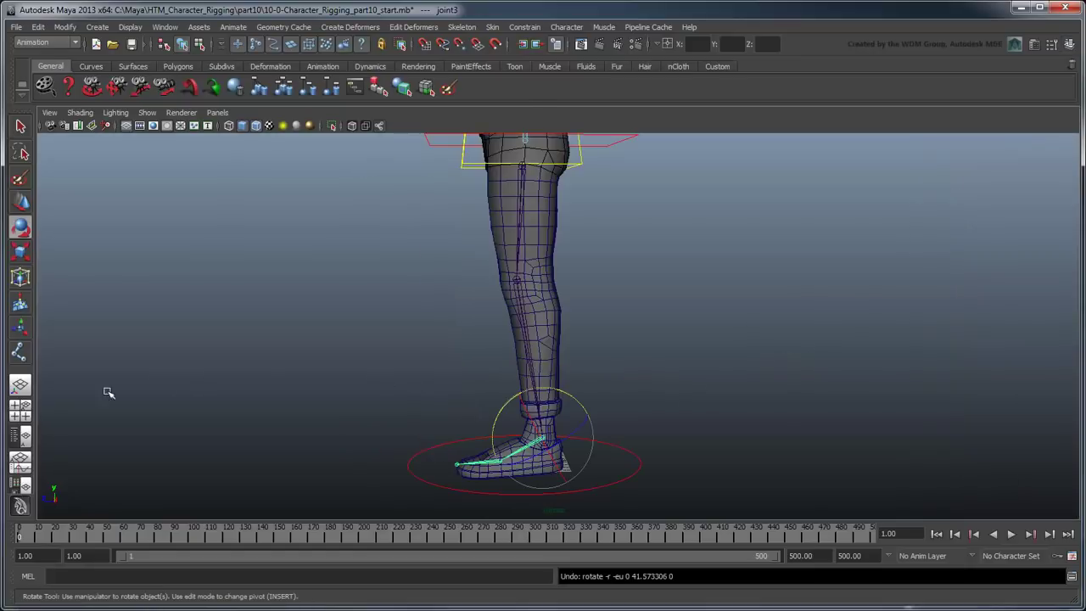
Show the Outliner, expand the whole leg joint hierarchy, and rename its root joint to leftThigh_result_JNT.
click(20, 436)
key(q)
click(617, 202)
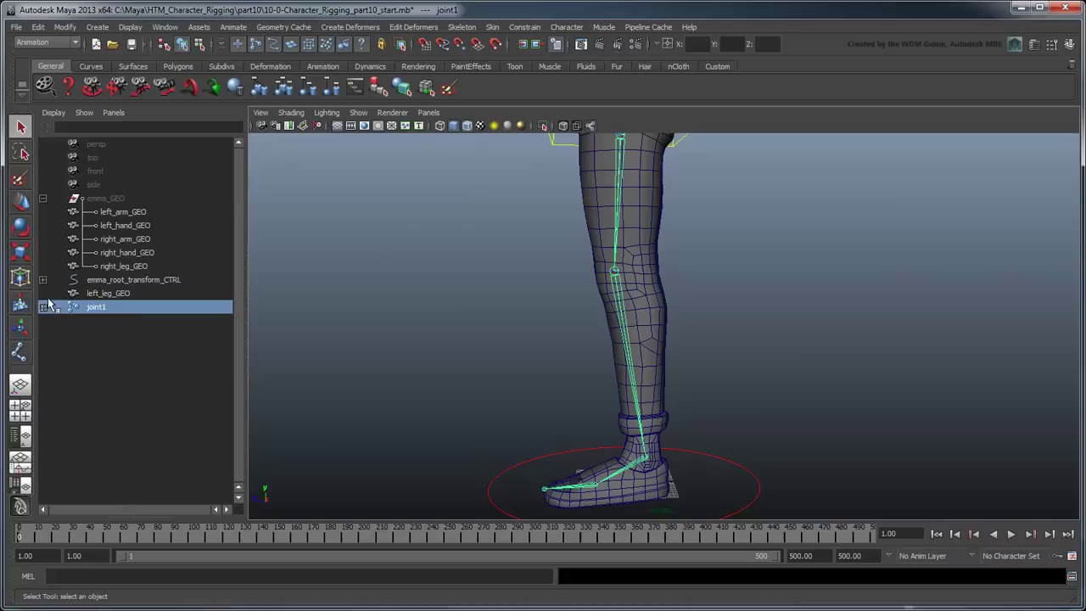
shift+click(42, 307)
double_click(110, 311)
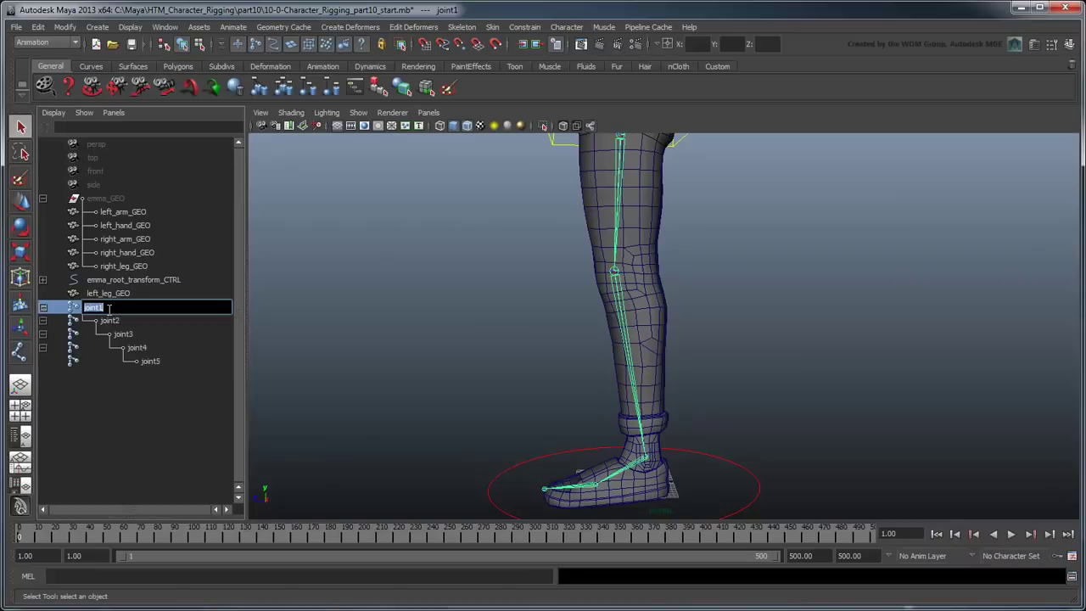
text(leftThigh_result_JNT)
key(Return)
Rename the knee joint, joint2, to leftShin_result_JNT.
click(114, 321)
double_click(116, 323)
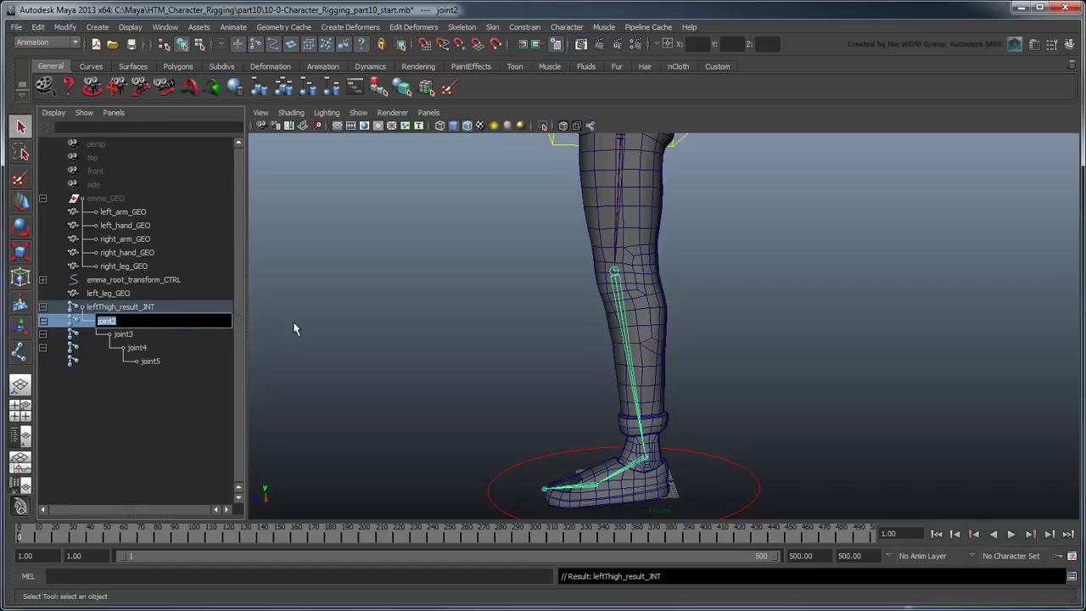
text(leftShin_result_JNT)
key(Return)
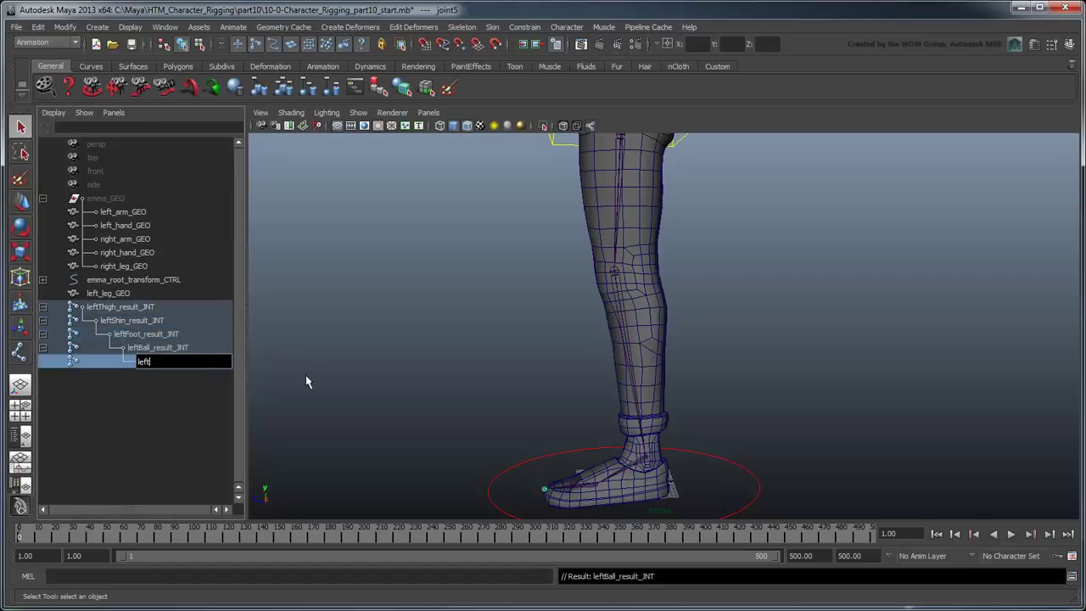
Rename the joint at the toe tip, joint5, to leftToe_result_JNT.
text(Toe_result_JNT)
key(Return)
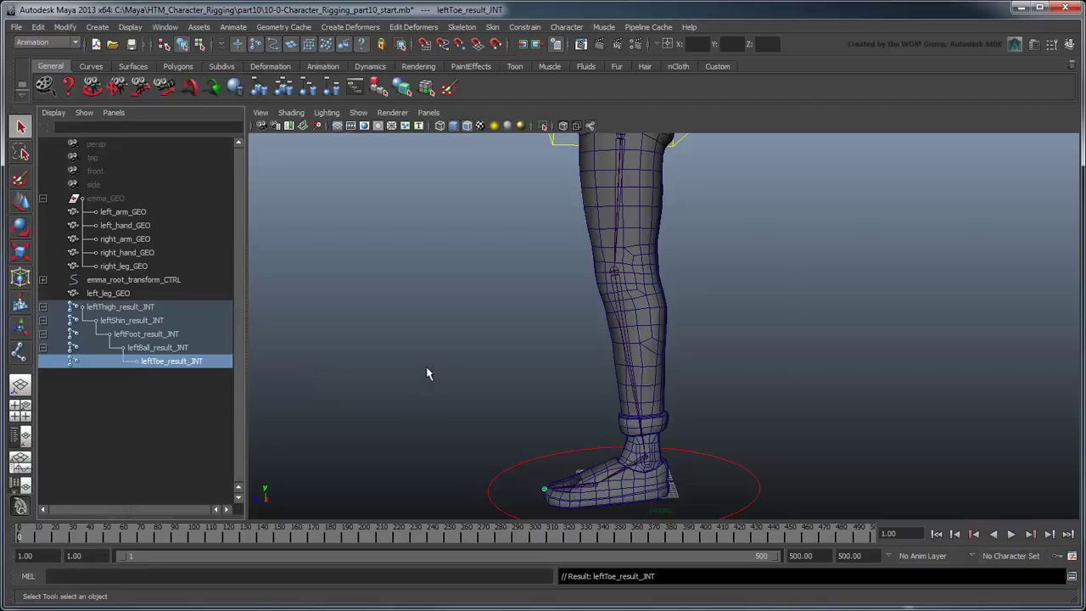
Set the Rotate Tool to World mode and rotate leftFoot_result_JNT slightly about the vertical Y axis to line it up with the foot mesh.
alt+drag(430, 371, 585, 307)
alt+right_drag(585, 307, 607, 254)
alt+middle_drag(607, 254, 628, 231)
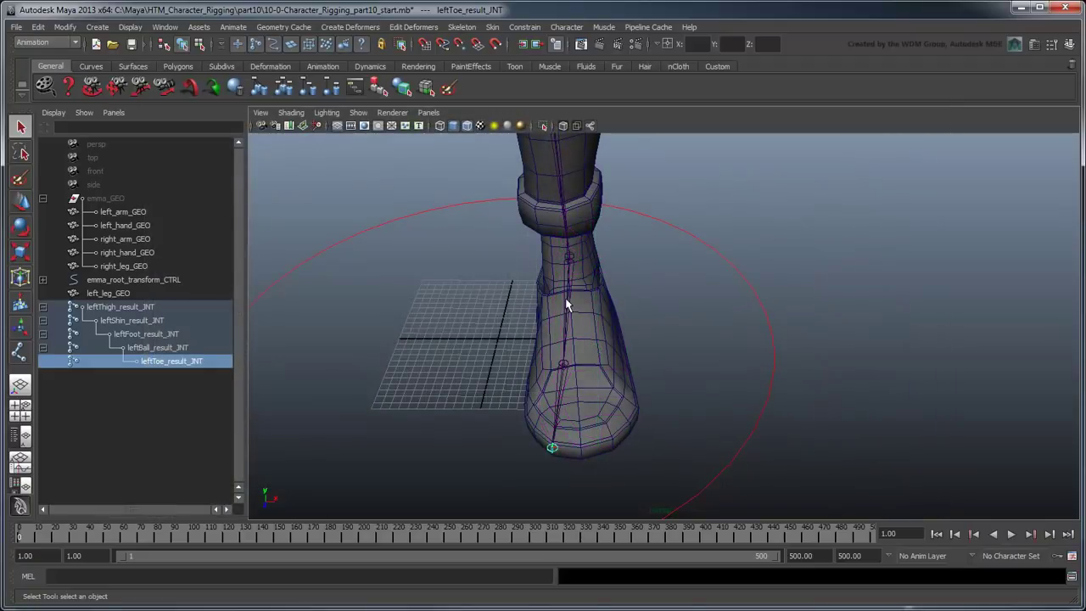
click(565, 301)
key(e)
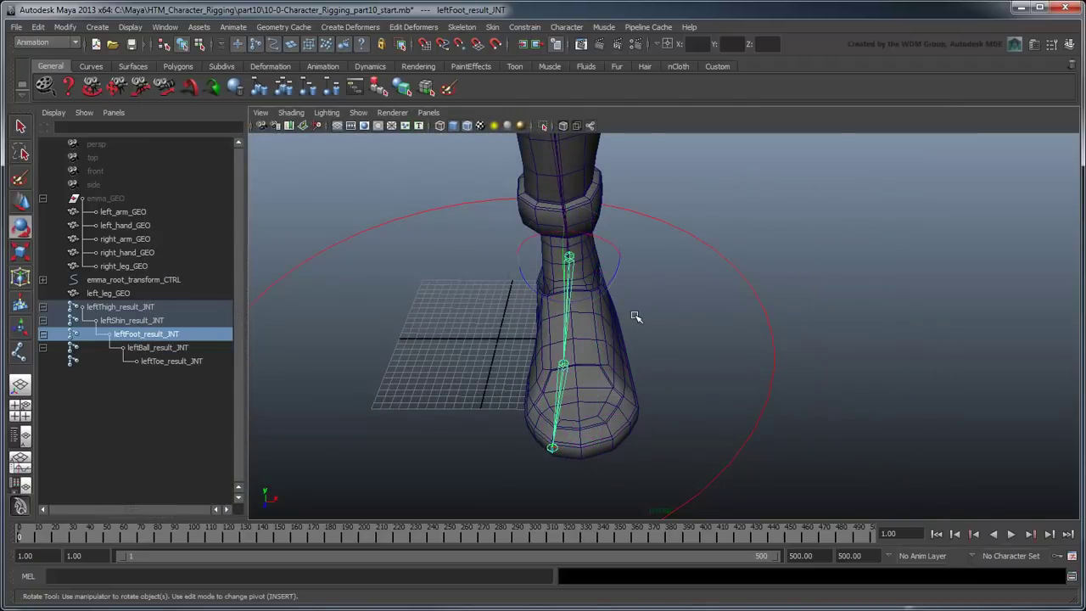
double_click(26, 229)
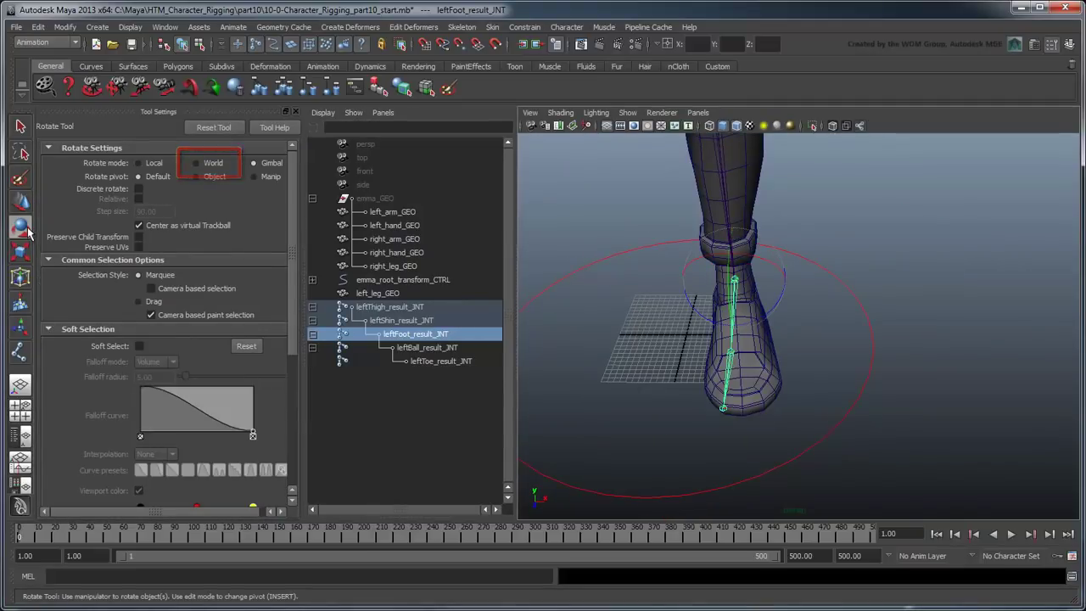
click(212, 163)
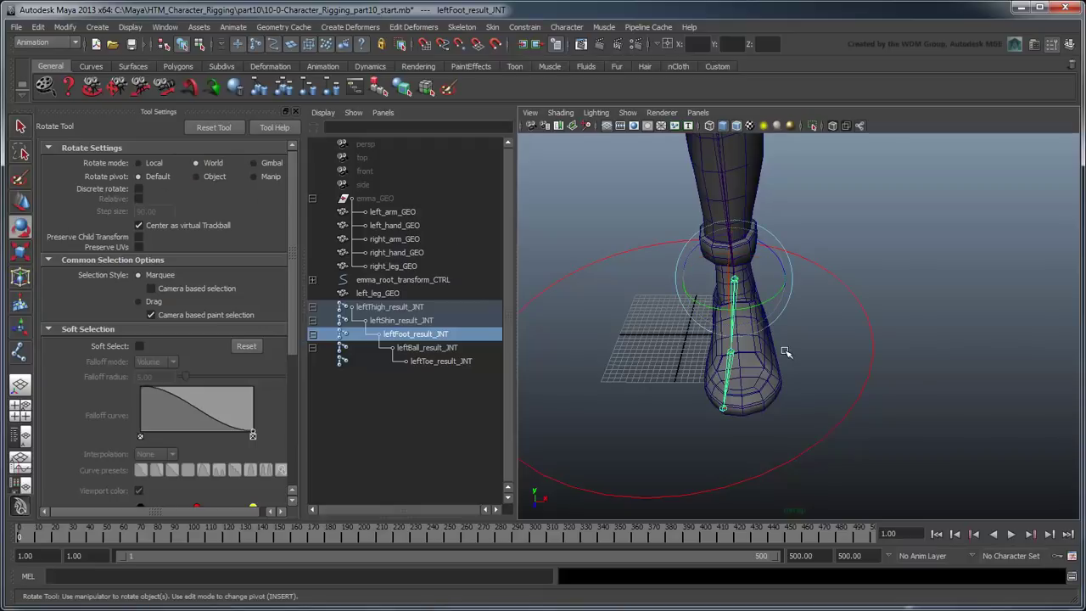
drag(766, 301, 771, 300)
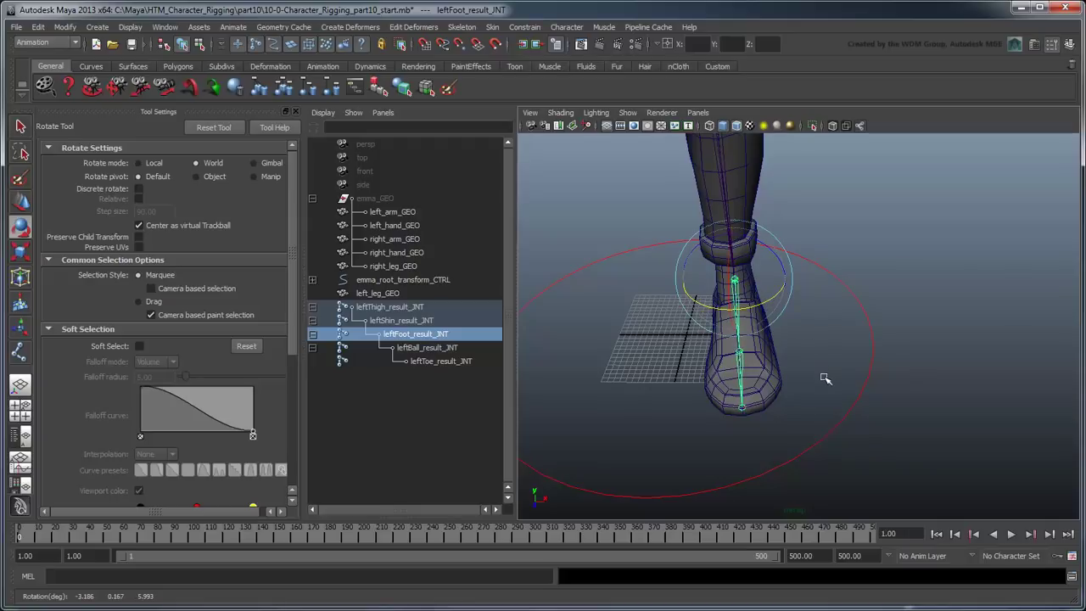
Set the rotate mode back to Gimbal, close the tool settings, and deselect the foot joint.
click(263, 164)
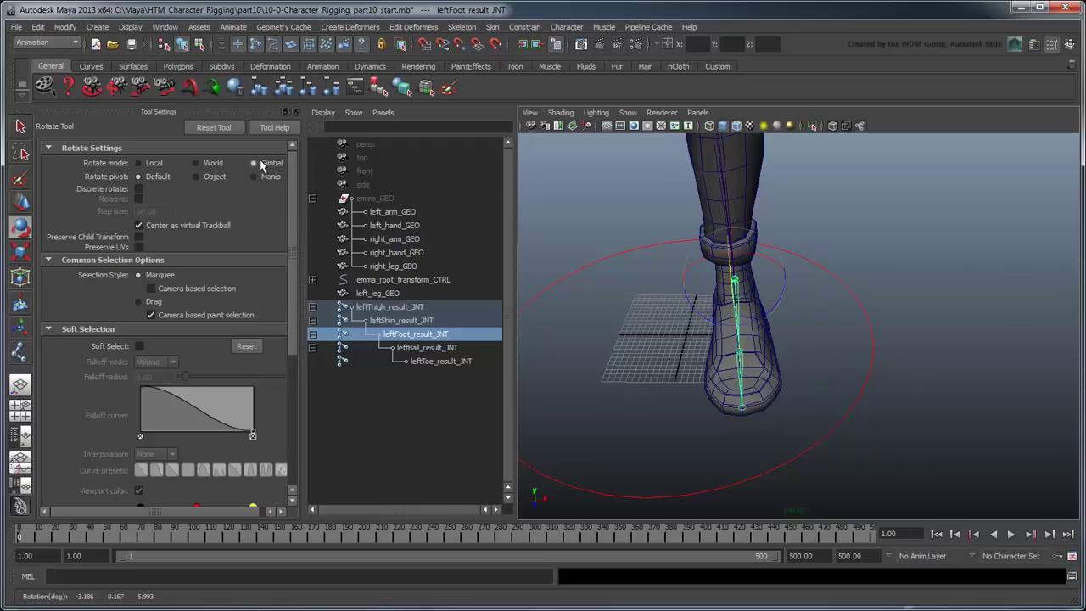
click(295, 112)
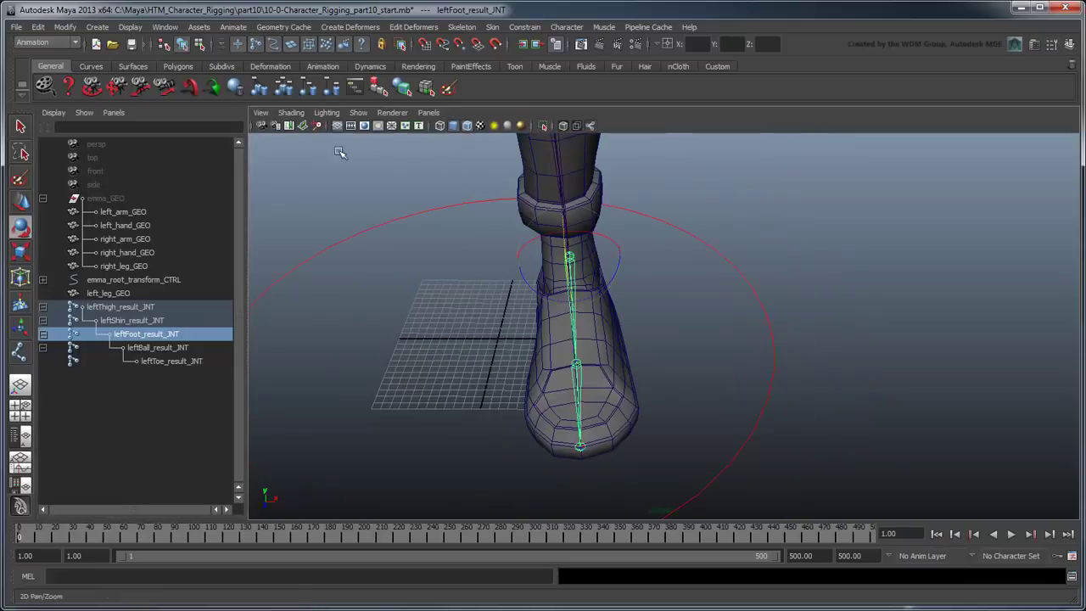
click(690, 353)
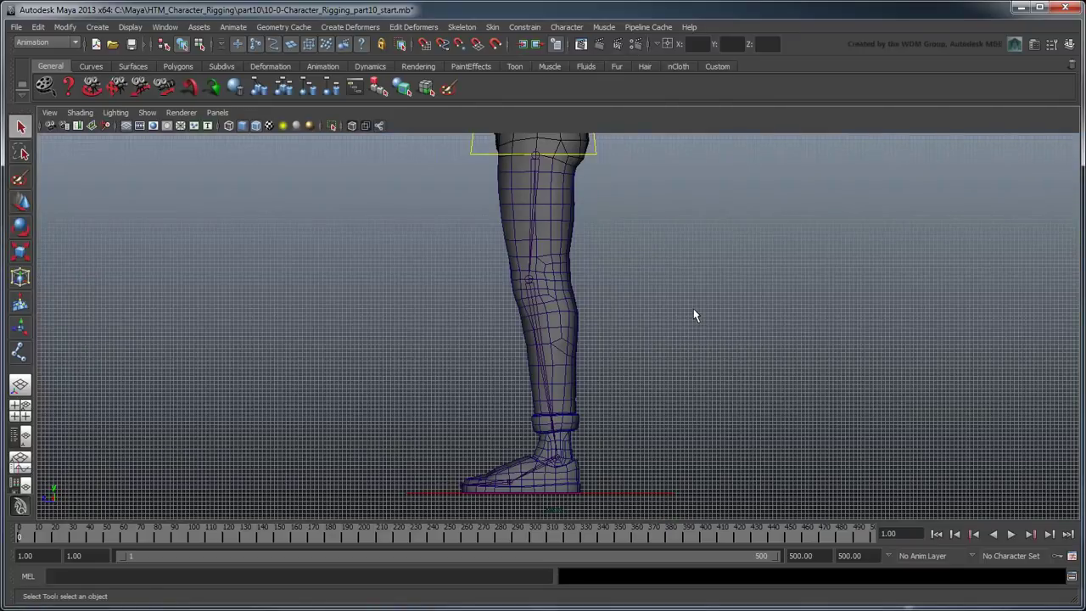
Frame the upper leg in the side view and hide joints from that view's display.
scroll(694, 309, up, 1)
alt+middle_drag(641, 262, 695, 370)
alt+right_drag(675, 360, 718, 360)
alt+middle_drag(715, 351, 682, 327)
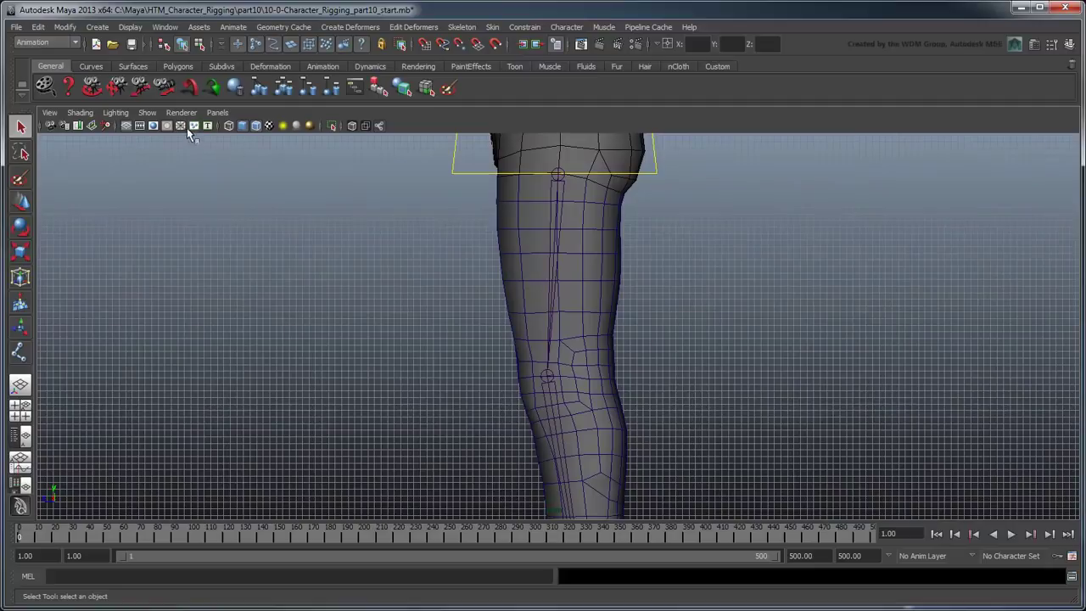
click(147, 113)
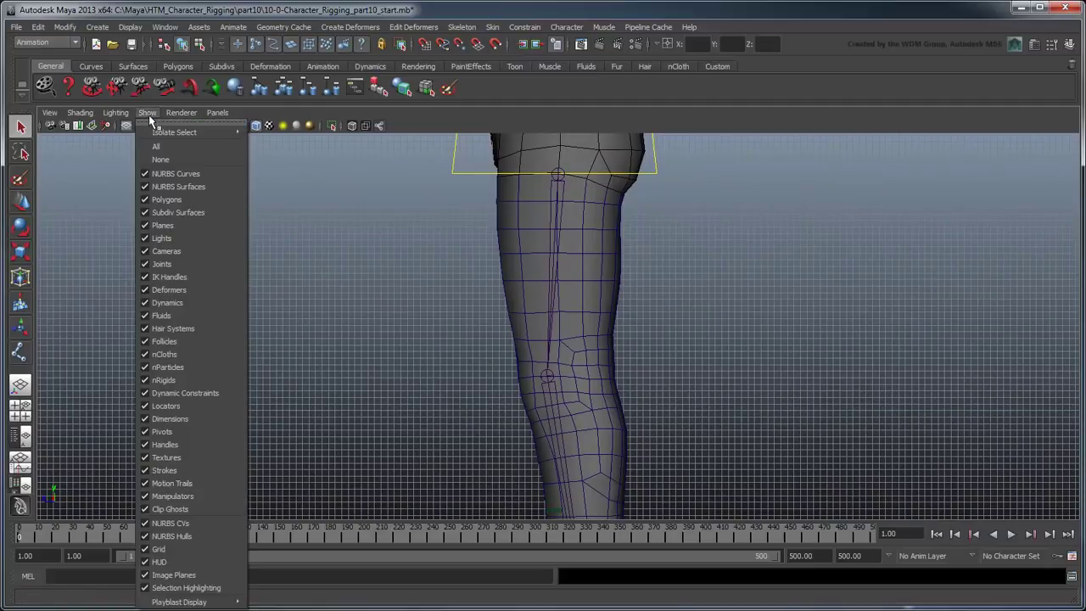
click(188, 266)
Select the faces of left_leg_GEO from hip to knee and extract them as a separate thigh piece.
right_drag(560, 273, 559, 289)
drag(463, 183, 676, 372)
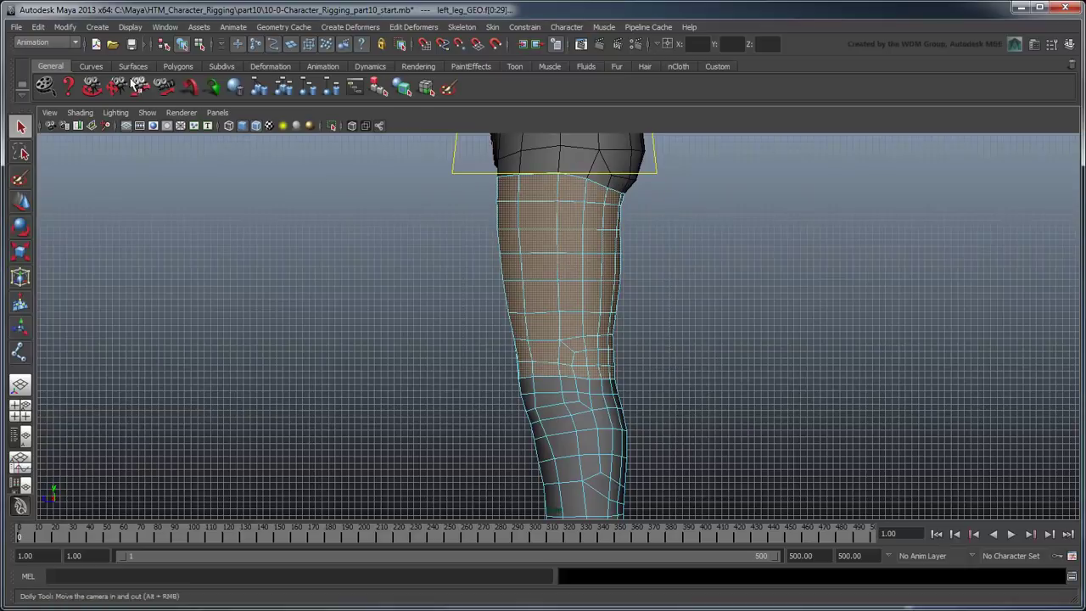
click(64, 43)
click(64, 63)
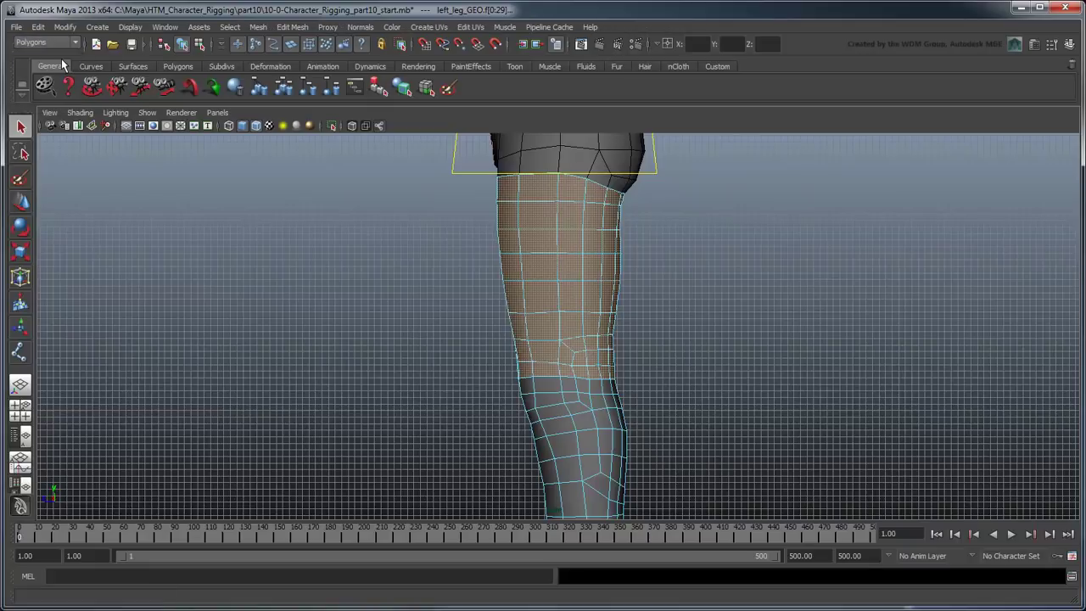
click(258, 27)
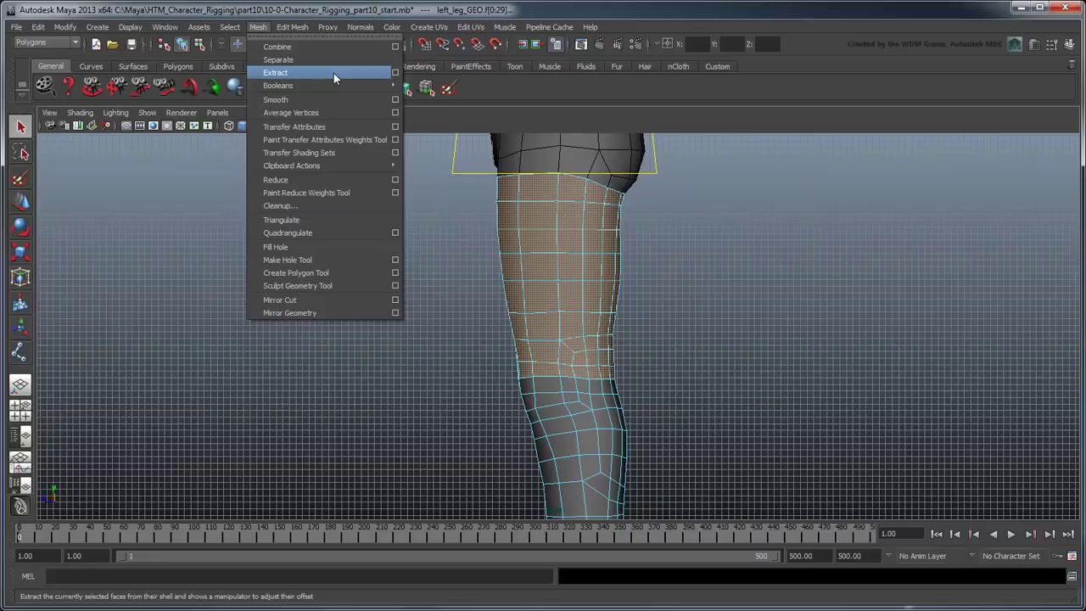
click(333, 73)
click(716, 365)
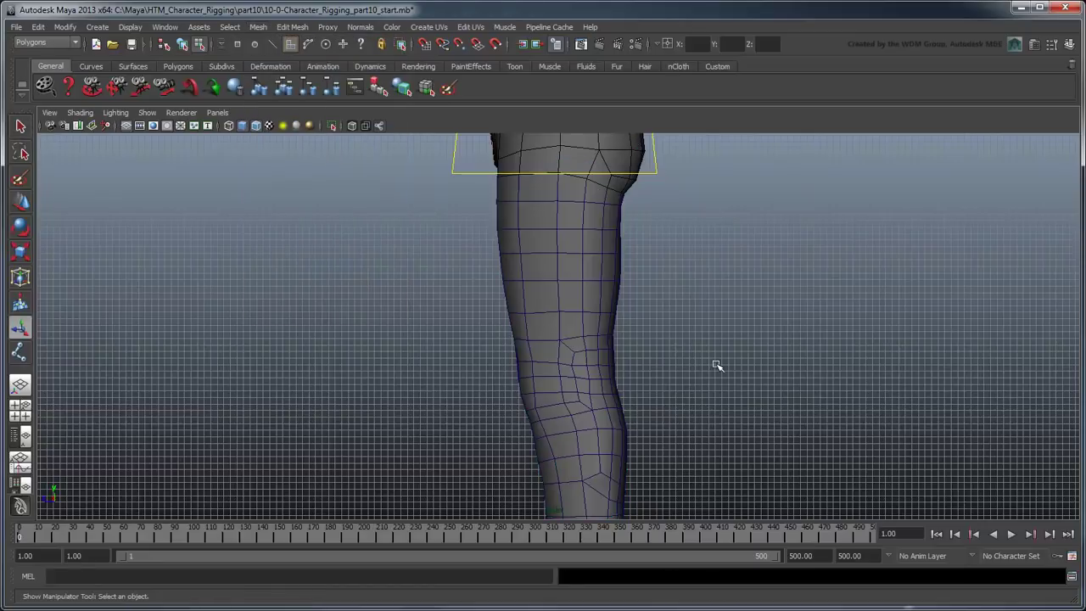
Select the lower leg faces from the knee to the ankle and extract them as a separate shin piece.
click(612, 424)
alt+middle_drag(669, 431, 650, 231)
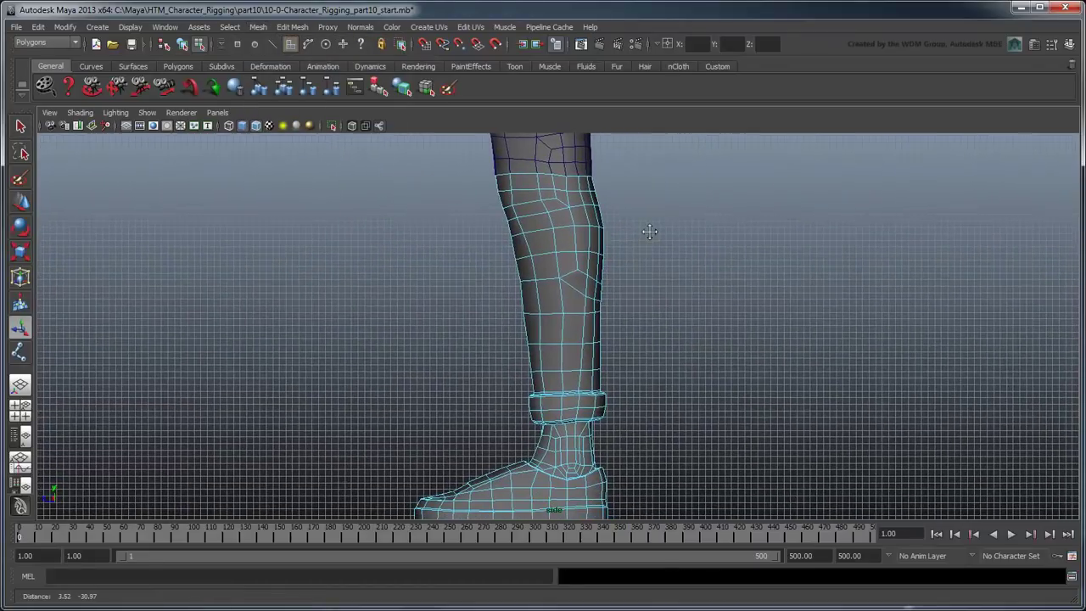
drag(455, 169, 676, 444)
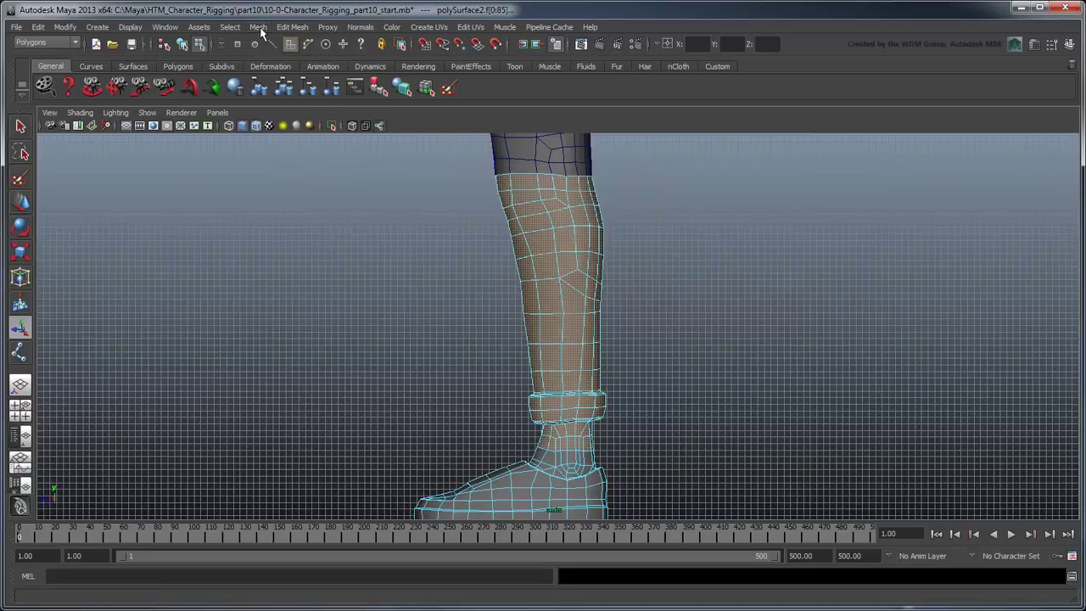
click(259, 26)
click(327, 73)
click(667, 441)
Select the foot faces from the ankle to the ball of the foot and extract them from the toe section.
alt+middle_drag(667, 441, 644, 359)
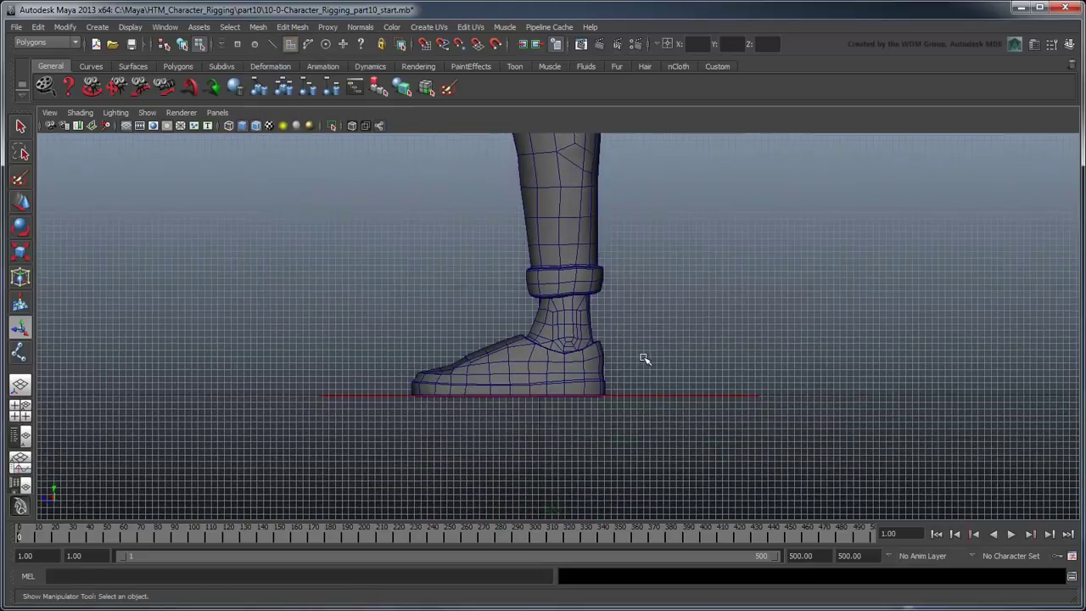
alt+right_drag(644, 358, 755, 313)
click(598, 380)
drag(662, 506, 434, 322)
click(259, 26)
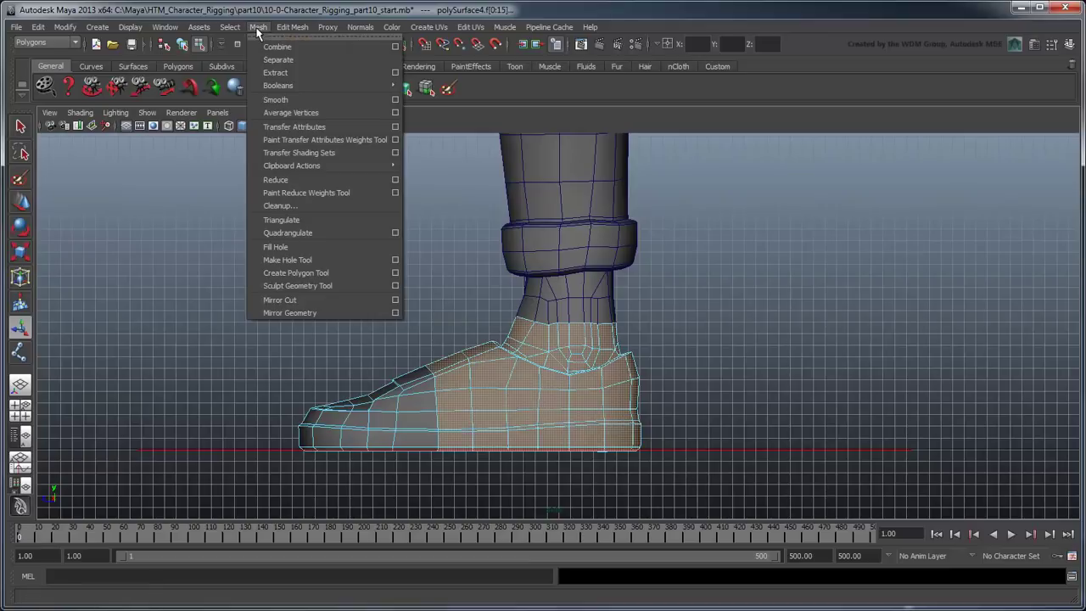
click(281, 62)
click(327, 281)
key(q)
Return to object mode and select the toe, foot, shin and thigh pieces in turn to check the separation.
scroll(347, 315, down, 2)
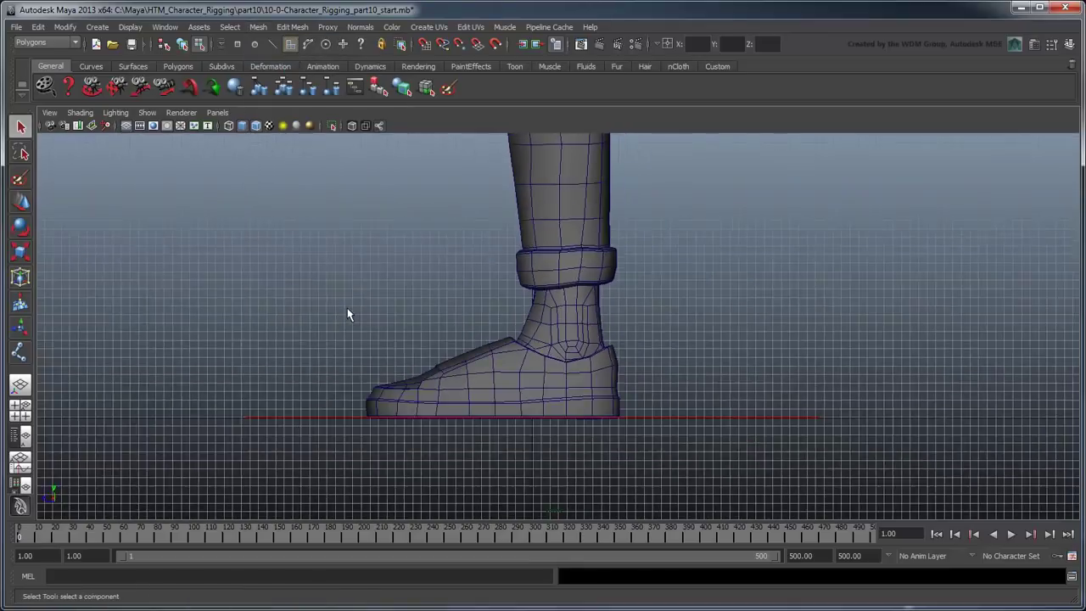
scroll(356, 297, down, 5)
alt+middle_drag(390, 274, 414, 386)
key(F8)
click(508, 462)
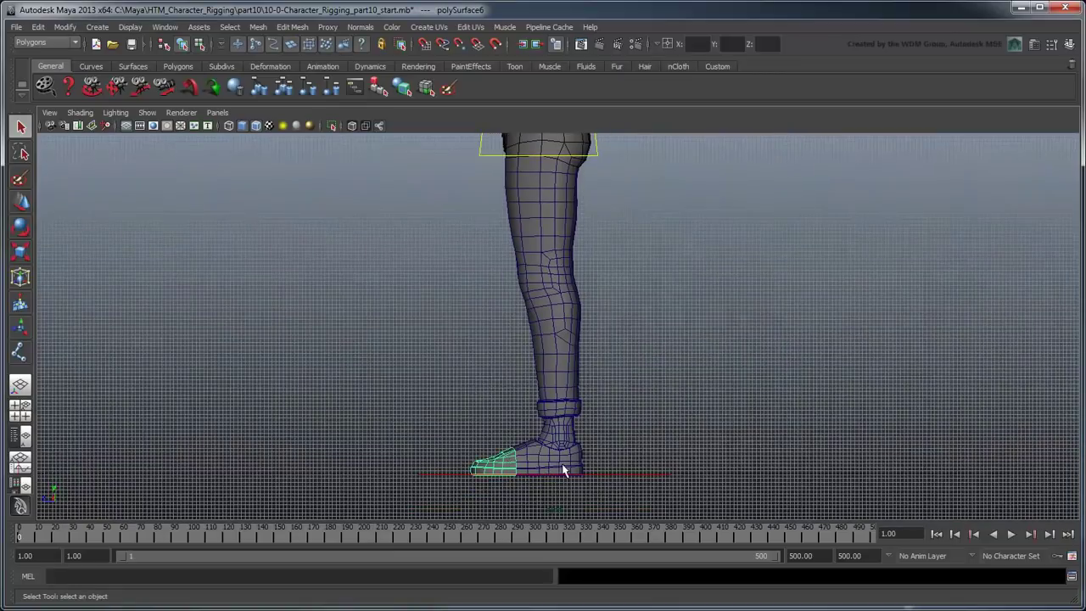
click(561, 469)
click(551, 325)
click(540, 232)
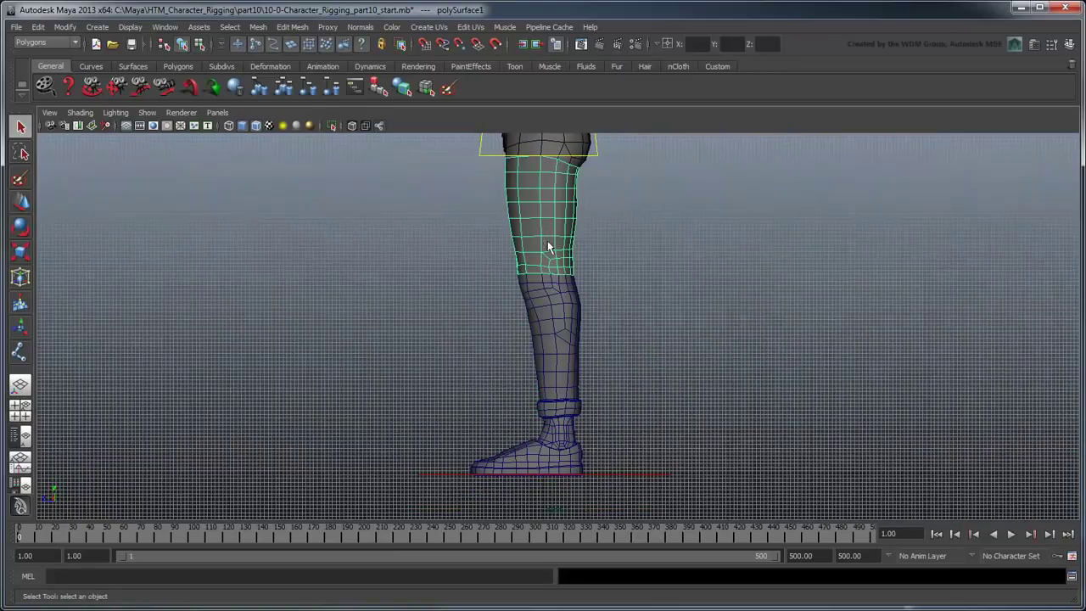
Show the Outliner beside the perspective view, select left_leg_GEO, and delete its construction history.
key(space)
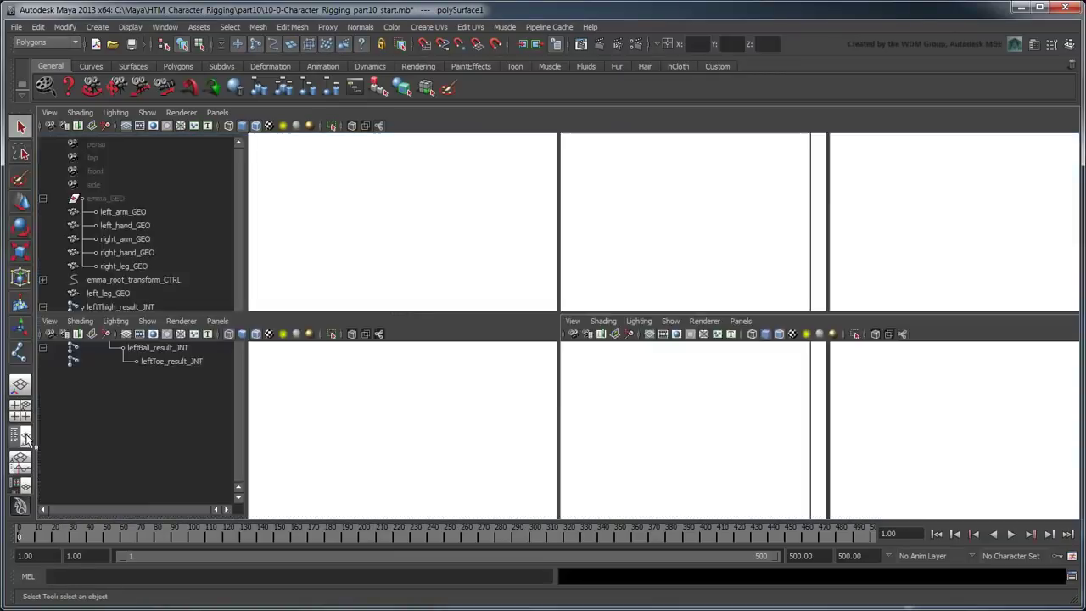
click(142, 293)
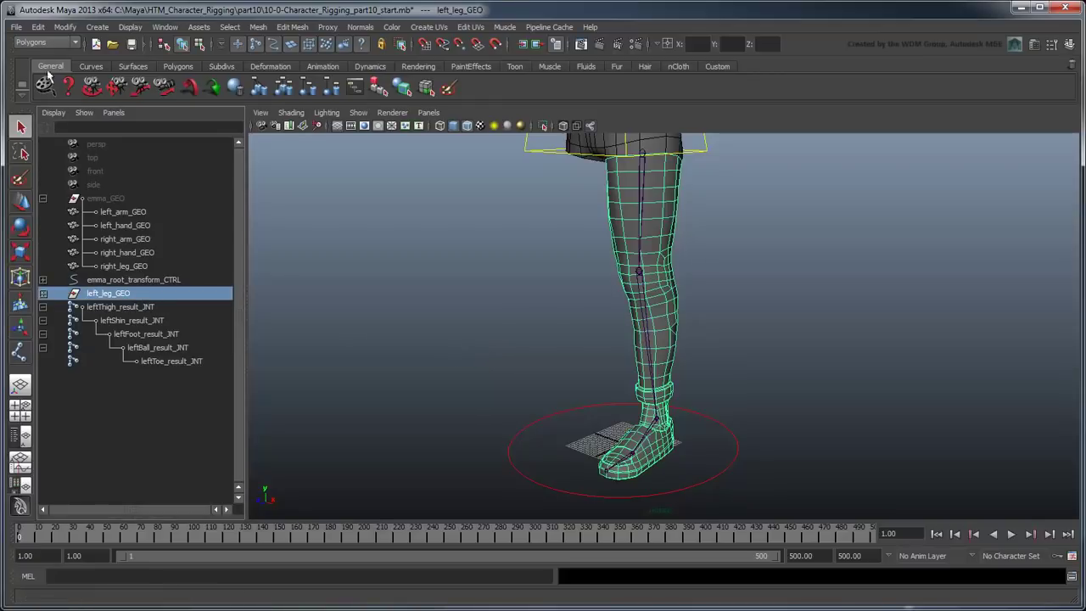
click(39, 27)
mouse_move(155, 168)
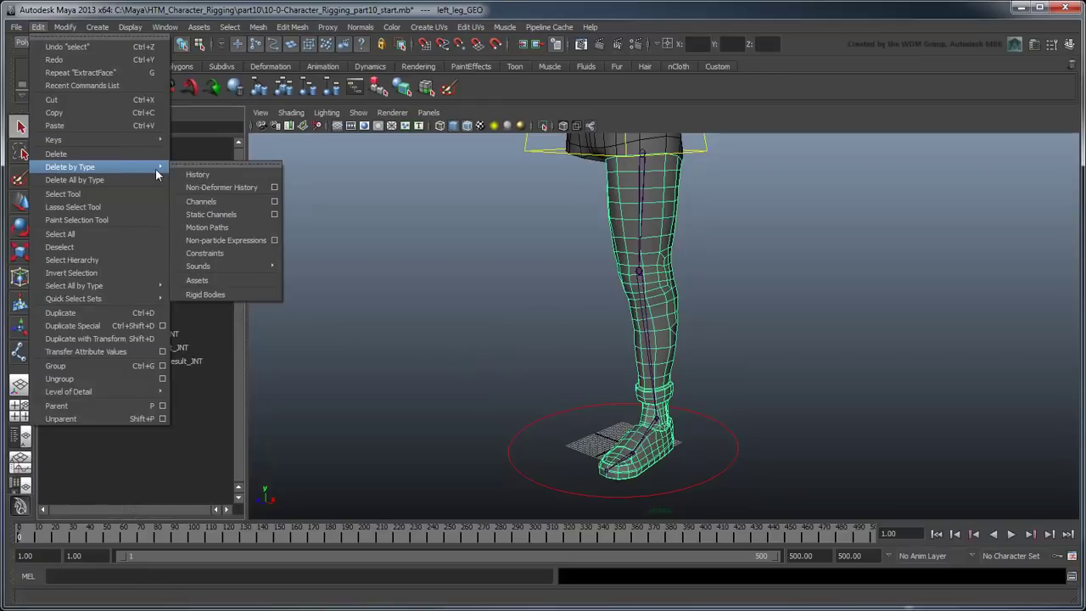
click(234, 178)
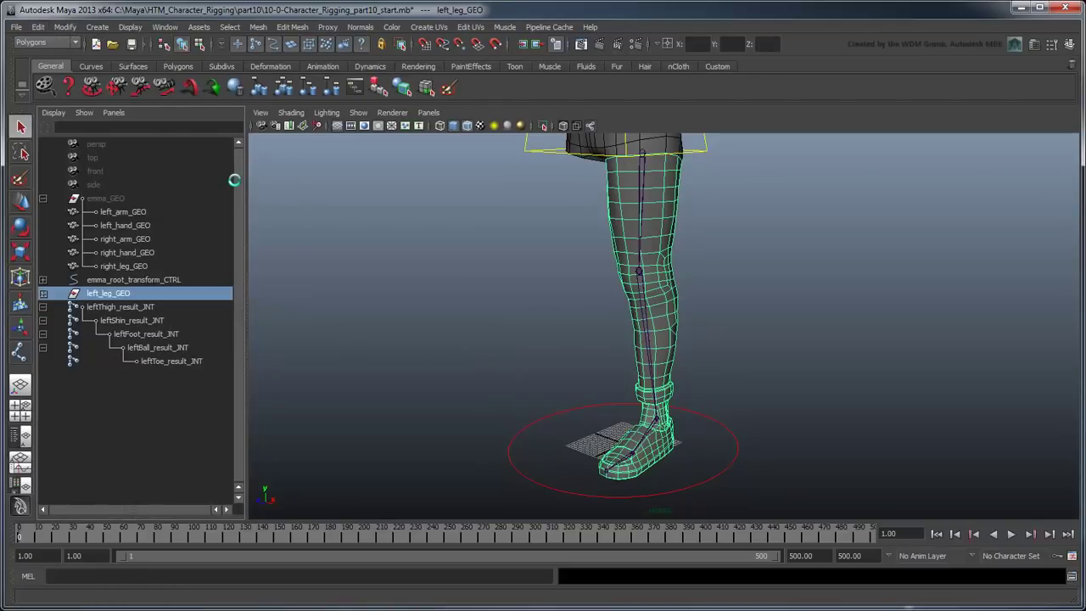
Expand the left_leg_GEO hierarchy and rename the thigh piece, polySurface1, to leftThigh_GEO.
click(43, 293)
click(121, 310)
double_click(121, 309)
text(leftThigh_GEO)
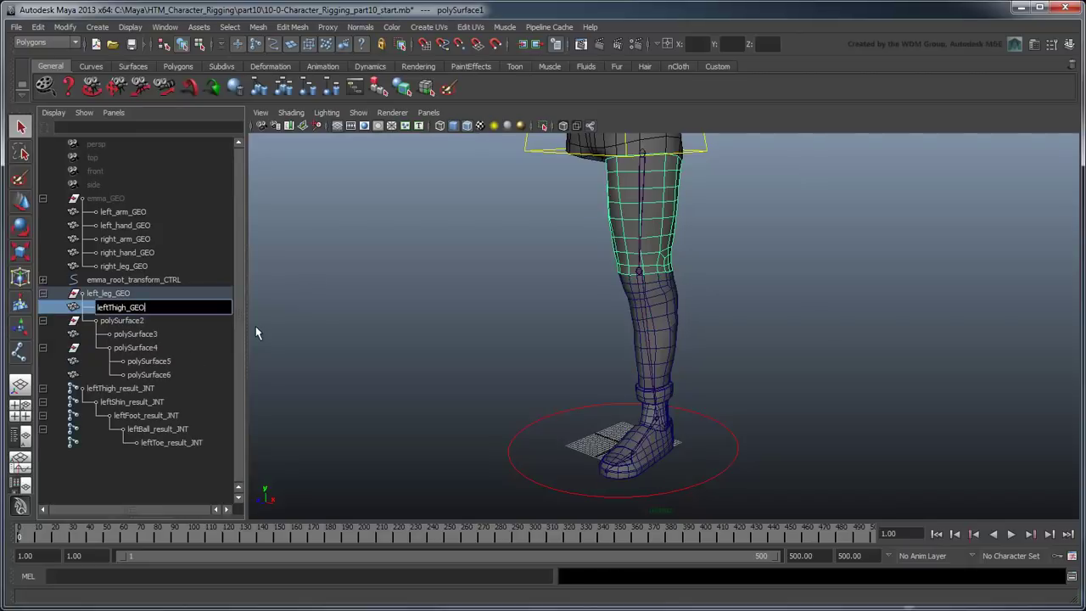
key(Return)
Rename the remaining pieces: polySurface3 to leftShin_GEO, polySurface5 to leftFoot_GEO, and polySurface6 to leftBall_GEO.
double_click(160, 333)
text(leftShin_GEO)
key(Return)
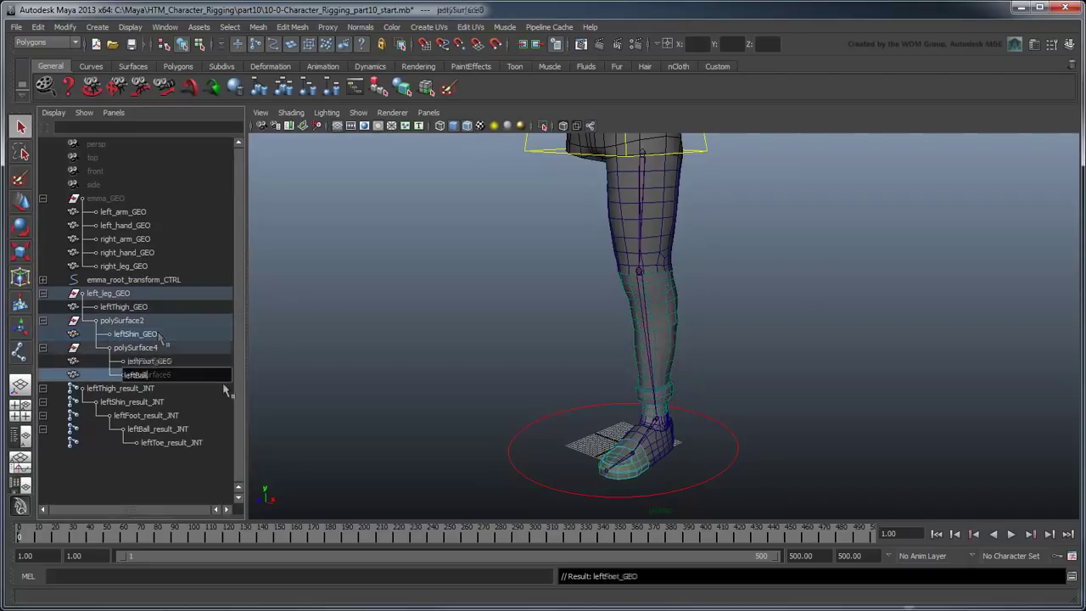
text(_GEO)
key(Return)
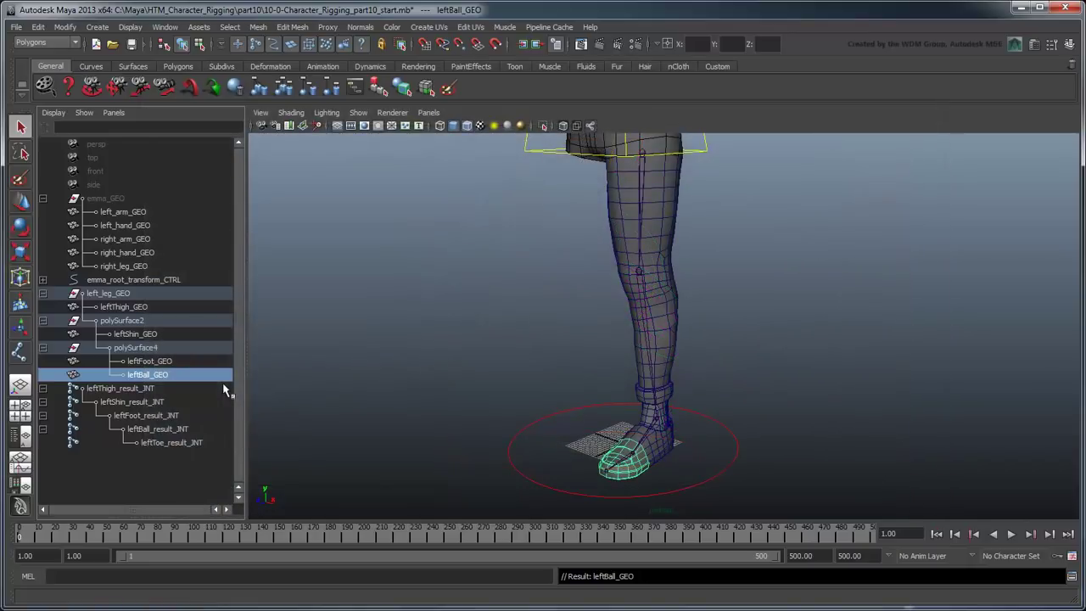
Duplicate the leftThigh_result_JNT joint chain twice.
click(133, 388)
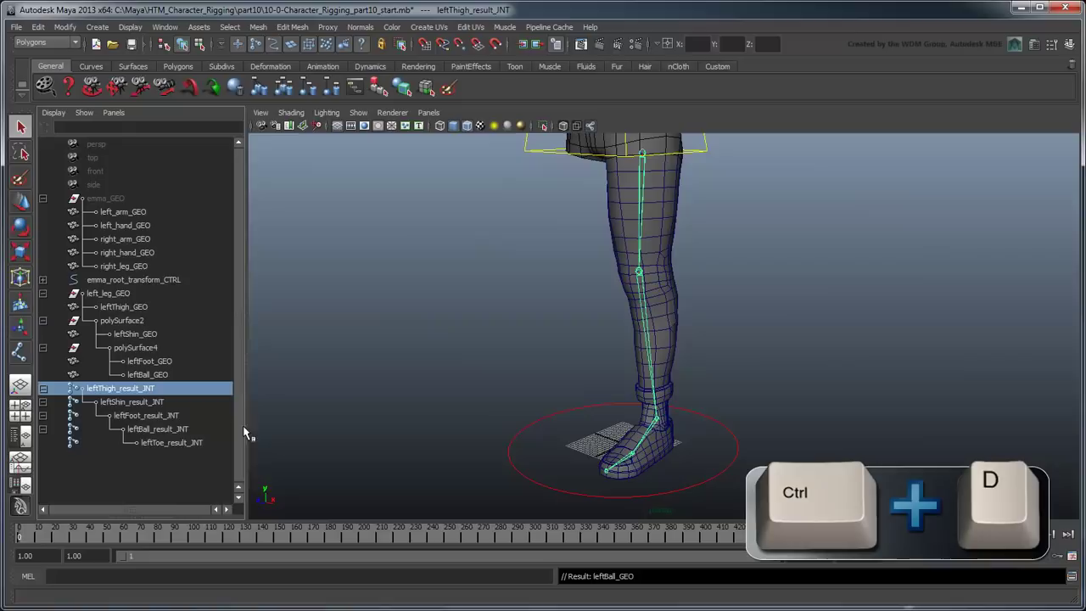
key(ctrl+d)
key(ctrl+d)
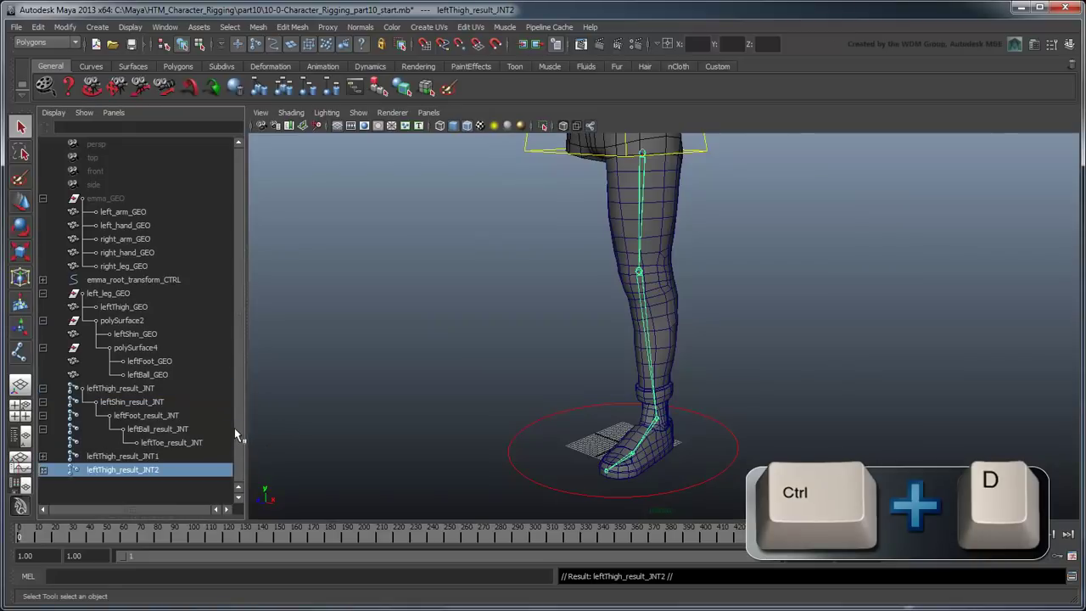
Expand the first duplicated chain fully and rename its root joint to leftThigh_FK_JNT.
click(42, 455)
scroll(127, 424, down, 1)
double_click(127, 415)
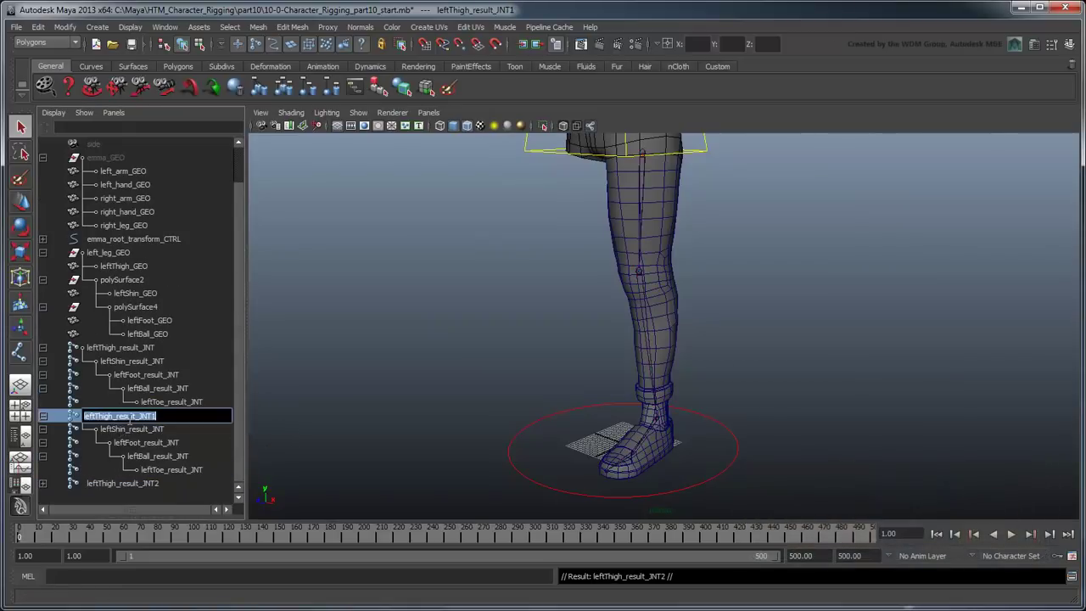
double_click(127, 416)
text(FK)
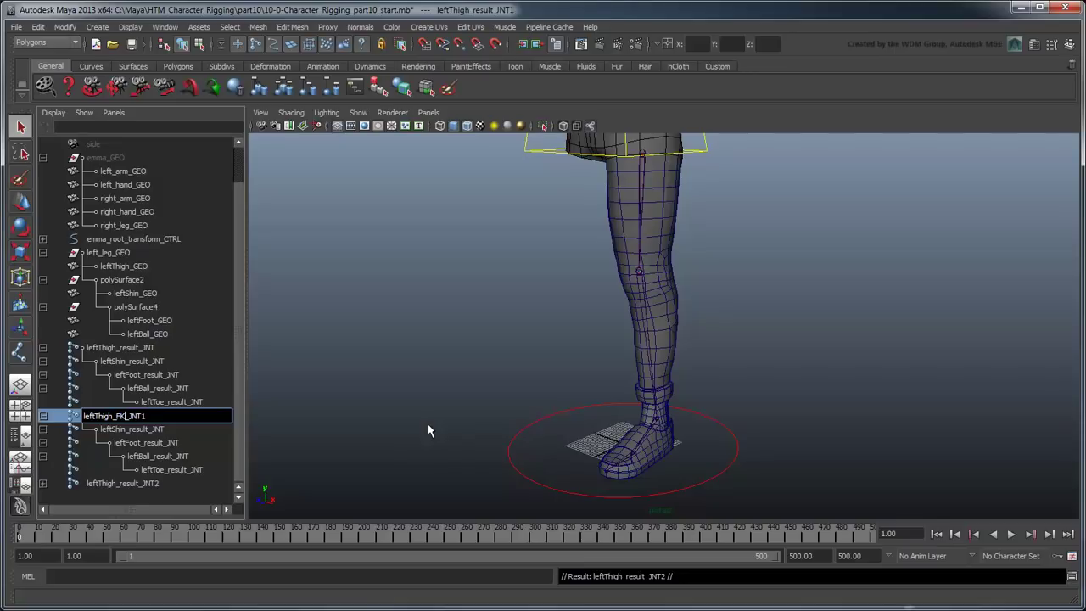
key(BackSpace)
key(Return)
Rename the shin joint under leftThigh_FK_JNT to leftShin_FK_JNT.
double_click(127, 429)
double_click(131, 429)
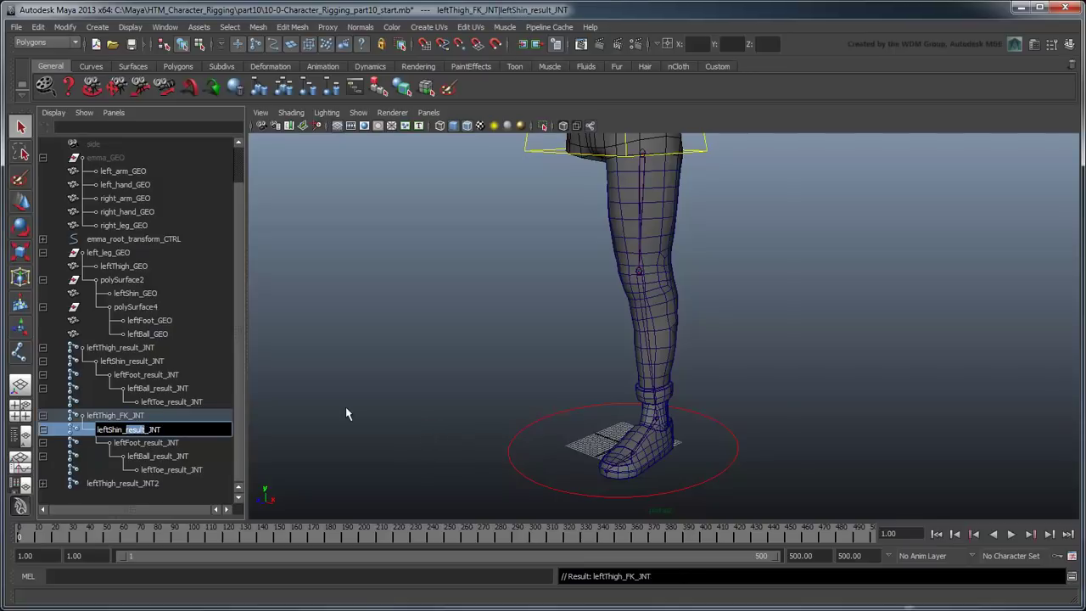
text(FK)
key(Return)
Rename the foot and ball joints under leftShin_FK_JNT to leftFoot_FK_JNT and leftBall_FK_JNT.
double_click(151, 443)
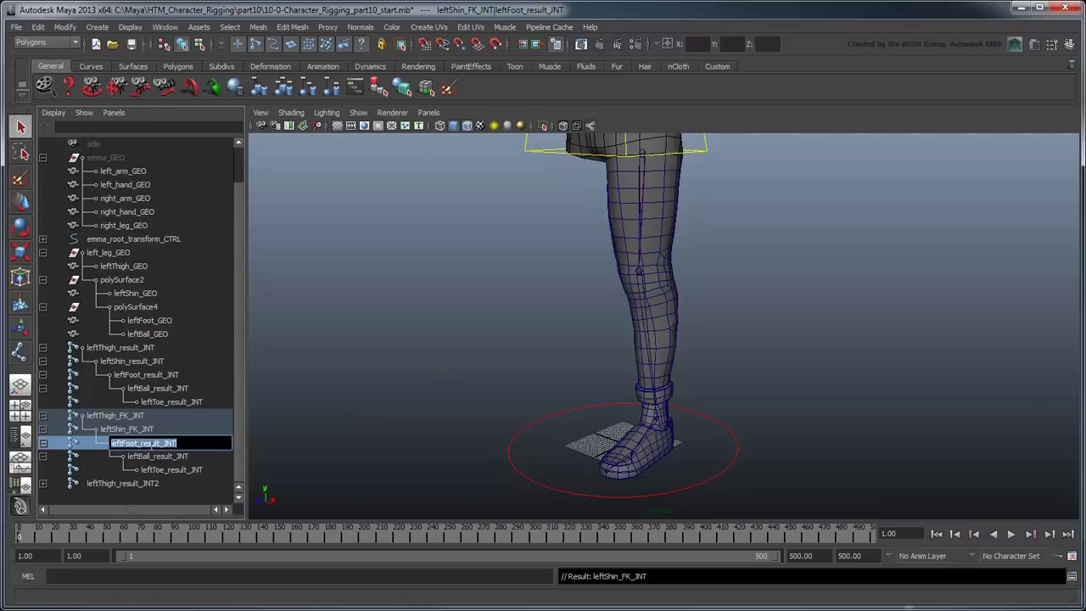
double_click(149, 443)
text(FK)
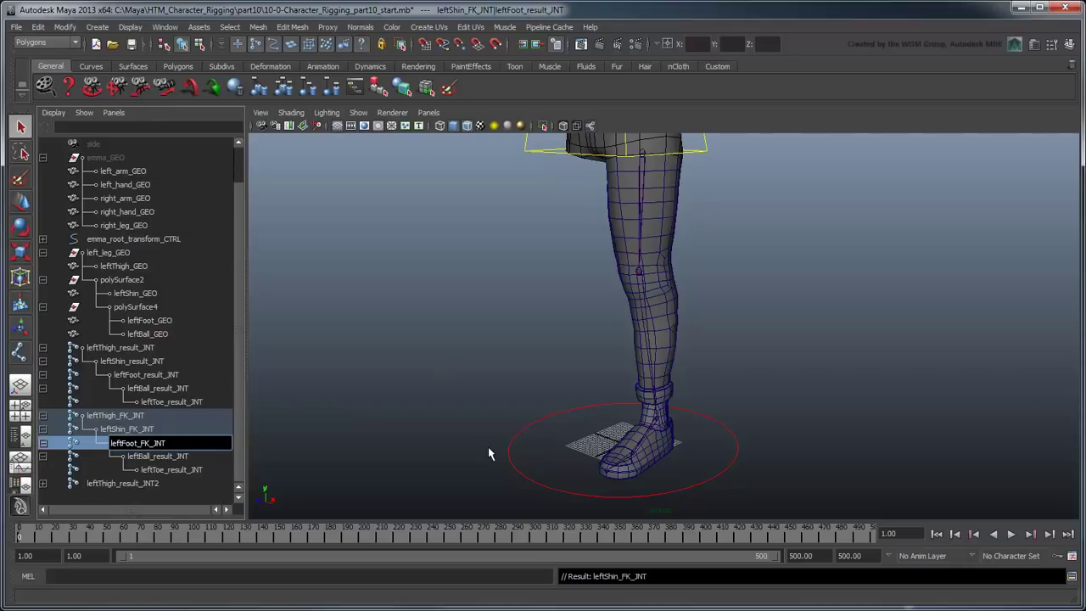
key(Return)
double_click(178, 456)
double_click(155, 456)
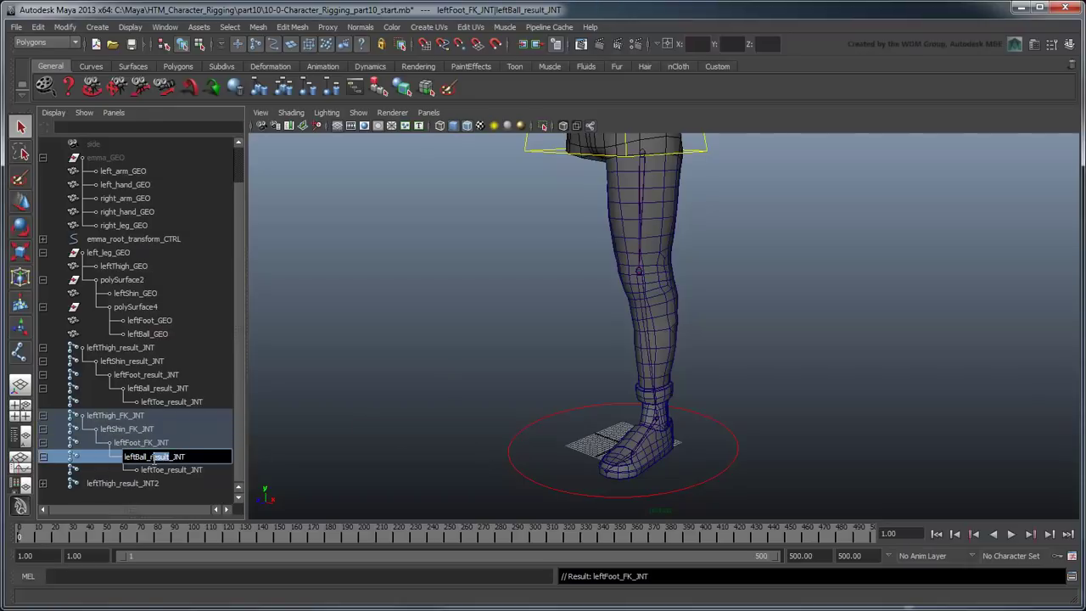
text(FK)
key(Return)
Rename the toe joint at the end of the FK chain to leftToe_FK_JNT.
double_click(193, 468)
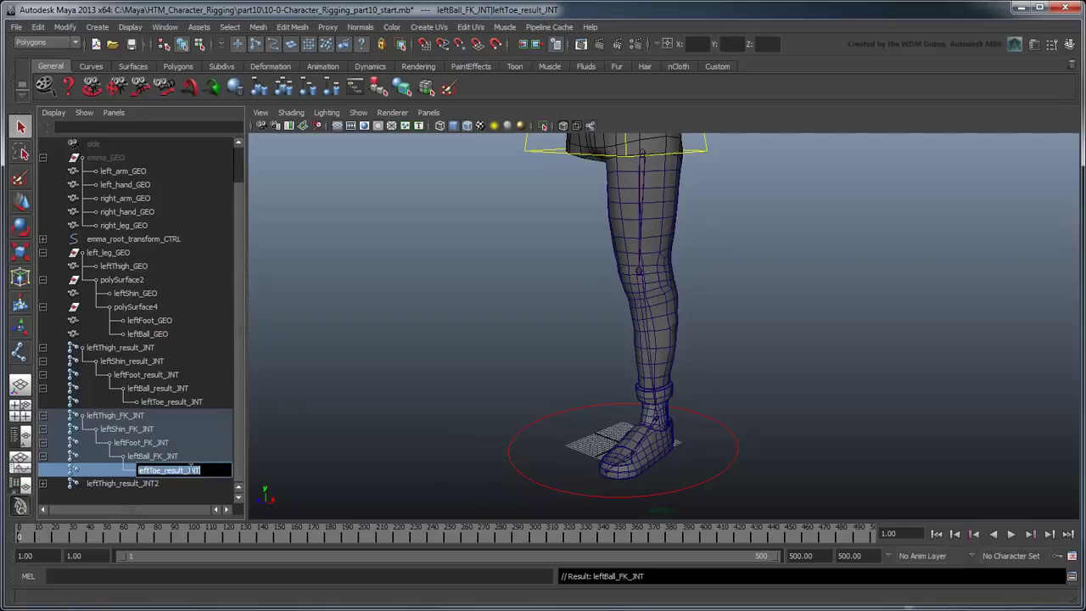
double_click(171, 472)
text(F)
text(K)
key(Return)
Rename the second duplicated chain's thigh, shin, foot, ball and toe joints with IK replacing result, as in leftThigh_IK_JNT, and collapse both duplicated chains.
click(44, 486)
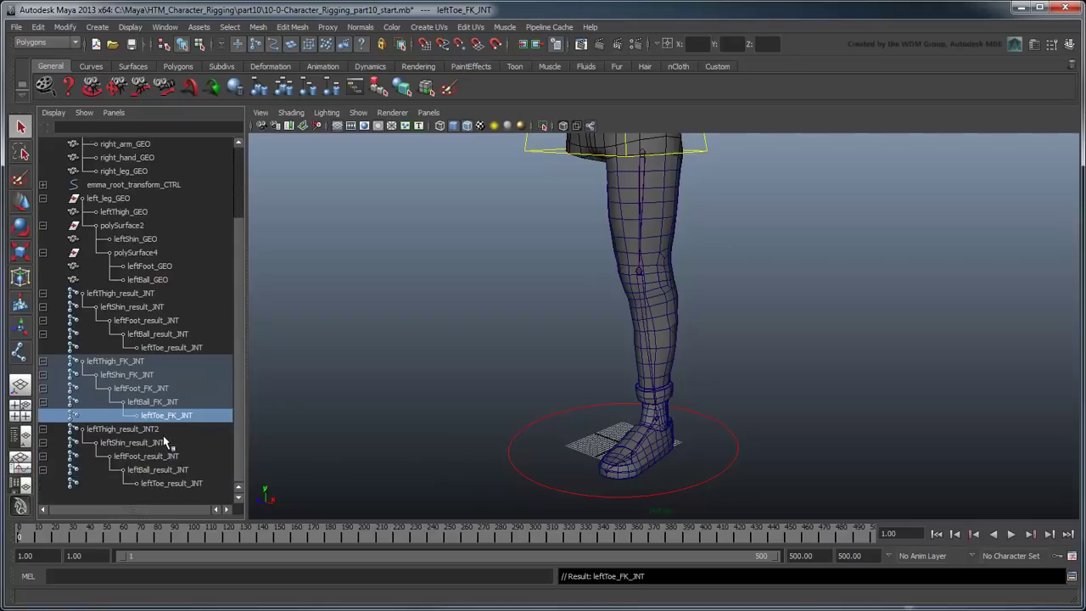
click(127, 429)
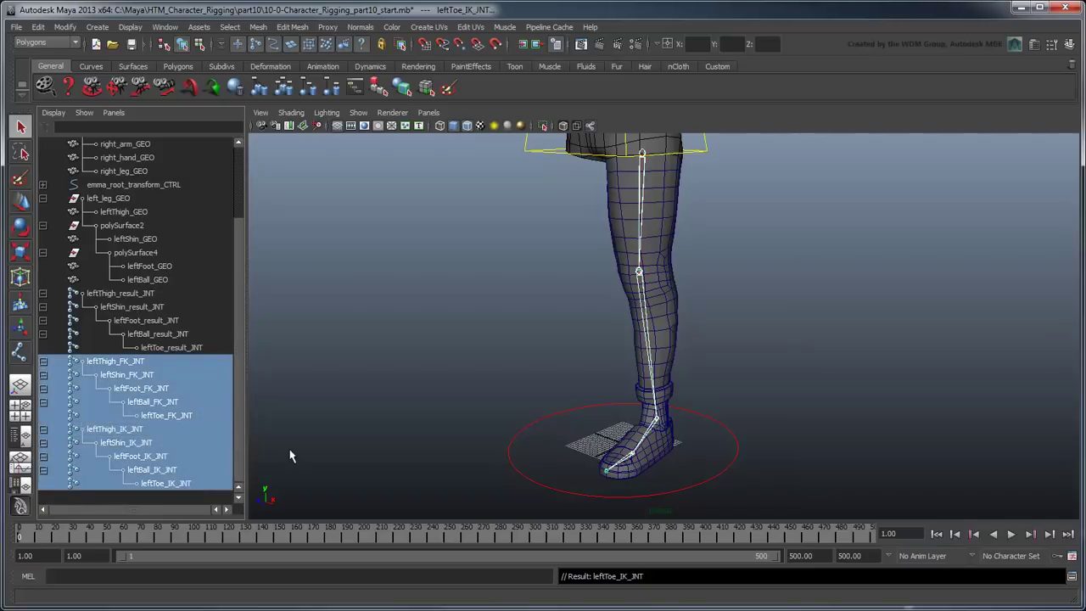
click(43, 429)
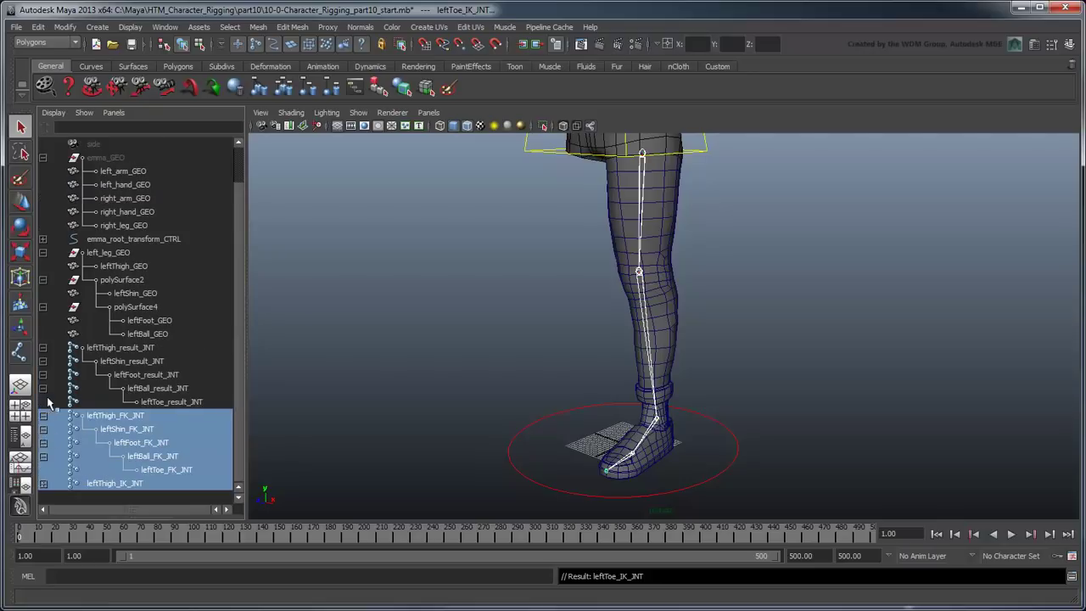
click(43, 415)
click(204, 487)
Parent leftThigh_GEO, leftShin_GEO, leftFoot_GEO and leftBall_GEO under their matching thigh, shin, foot and ball result joints.
click(123, 307)
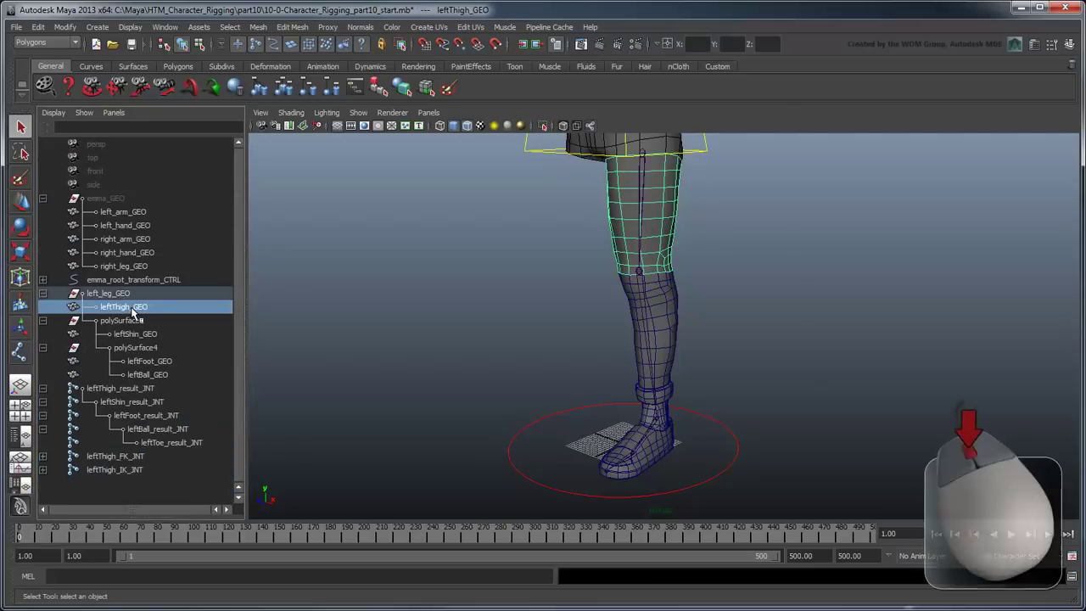
middle_drag(125, 308, 146, 387)
click(134, 320)
middle_drag(134, 323, 145, 389)
click(140, 335)
middle_drag(140, 339, 160, 389)
click(151, 336)
middle_drag(151, 336, 162, 389)
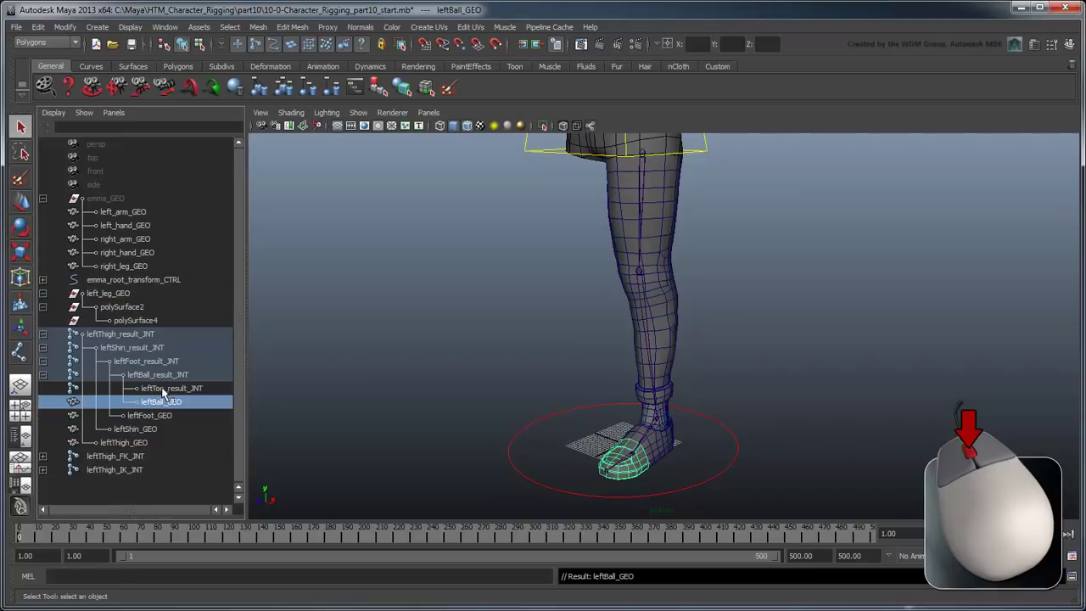
Snap the pivots of leftThigh_GEO and leftShin_GEO to the thigh and shin joints respectively.
key(Insert)
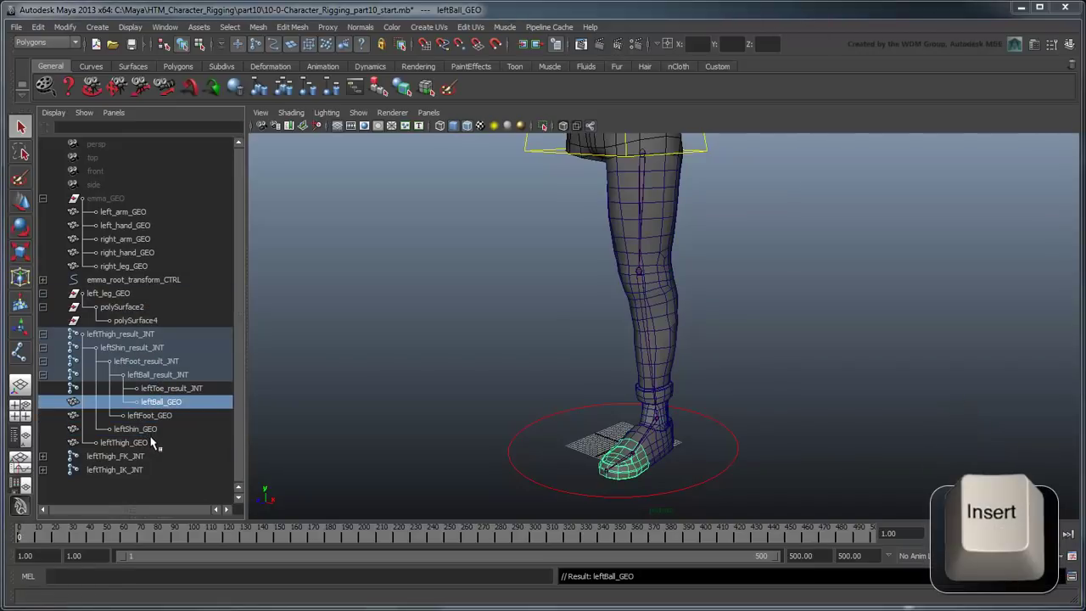
click(125, 442)
key(w)
scroll(671, 376, up, 4)
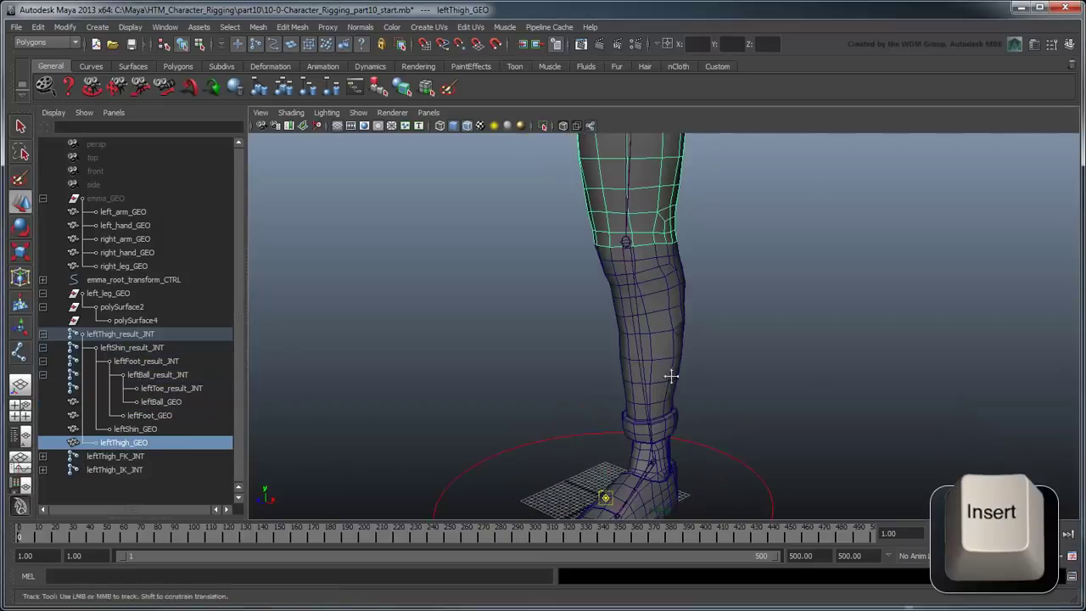
scroll(671, 376, down, 2)
alt+middle_drag(668, 372, 667, 404)
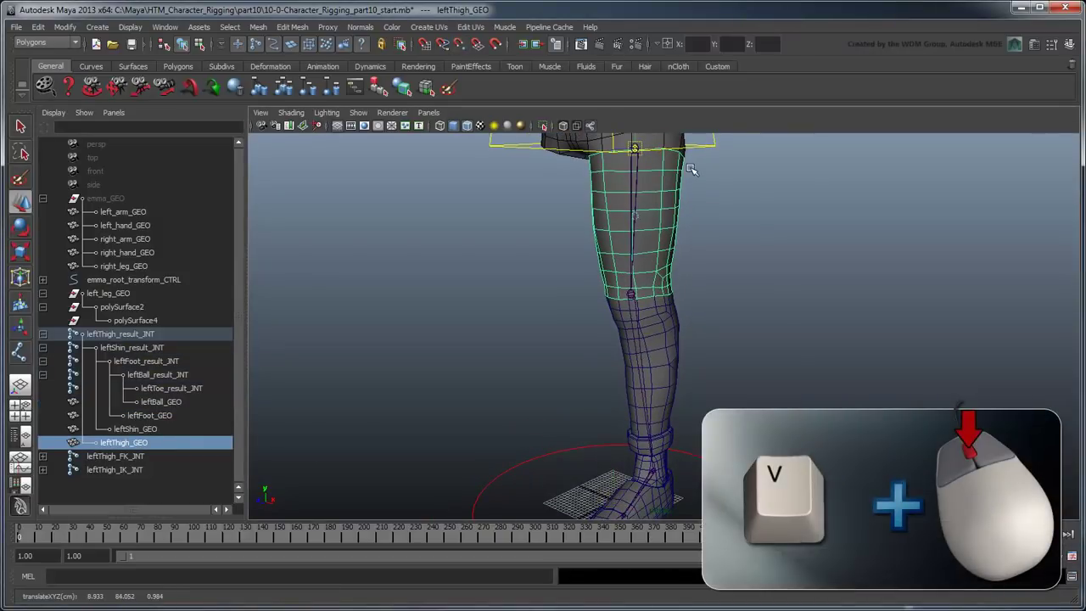
alt+drag(693, 175, 707, 238)
click(136, 429)
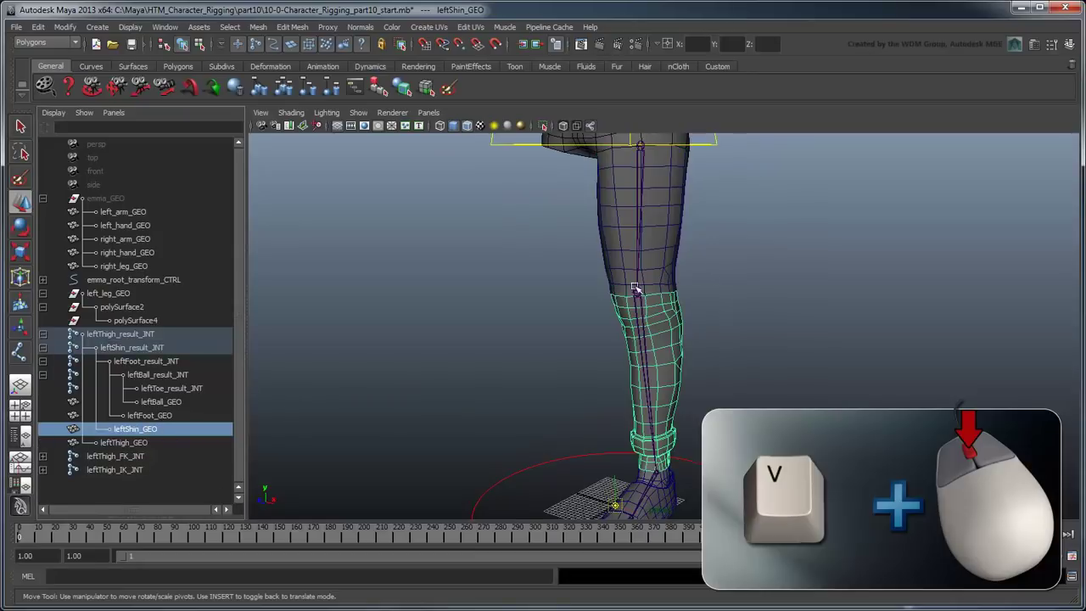
alt+drag(687, 335, 642, 343)
Snap the pivot of leftFoot_GEO to the foot joint at the ankle.
click(149, 415)
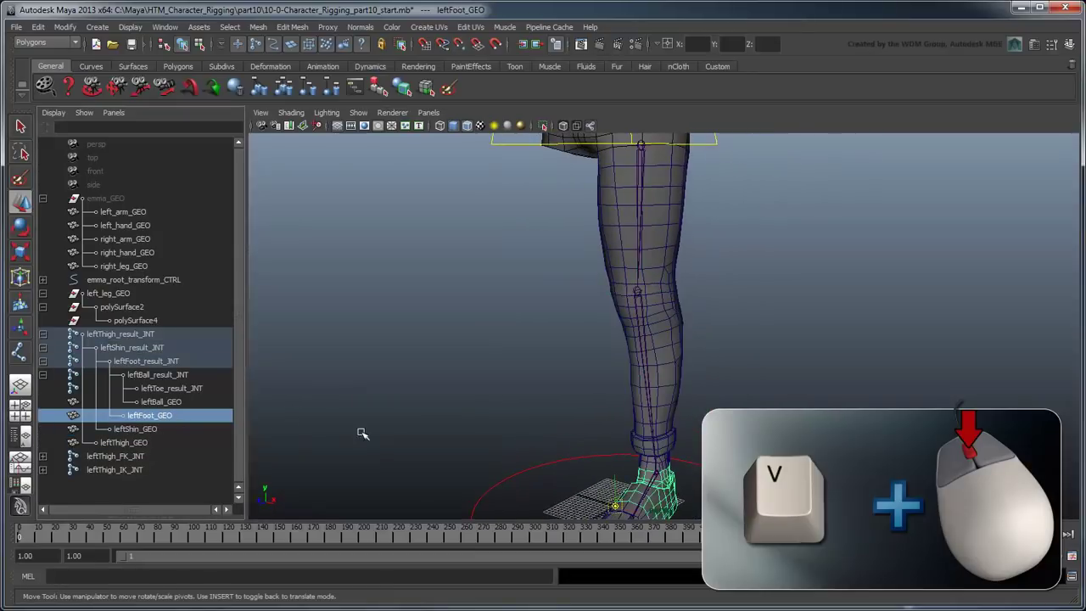
alt+middle_drag(662, 407, 608, 332)
alt+right_drag(608, 333, 721, 332)
key(v)
middle_click(545, 363)
alt+drag(547, 366, 541, 407)
alt+right_drag(541, 407, 475, 406)
Snap the pivot of leftBall_GEO to the ball joint and leave pivot editing mode.
click(177, 402)
key(v)
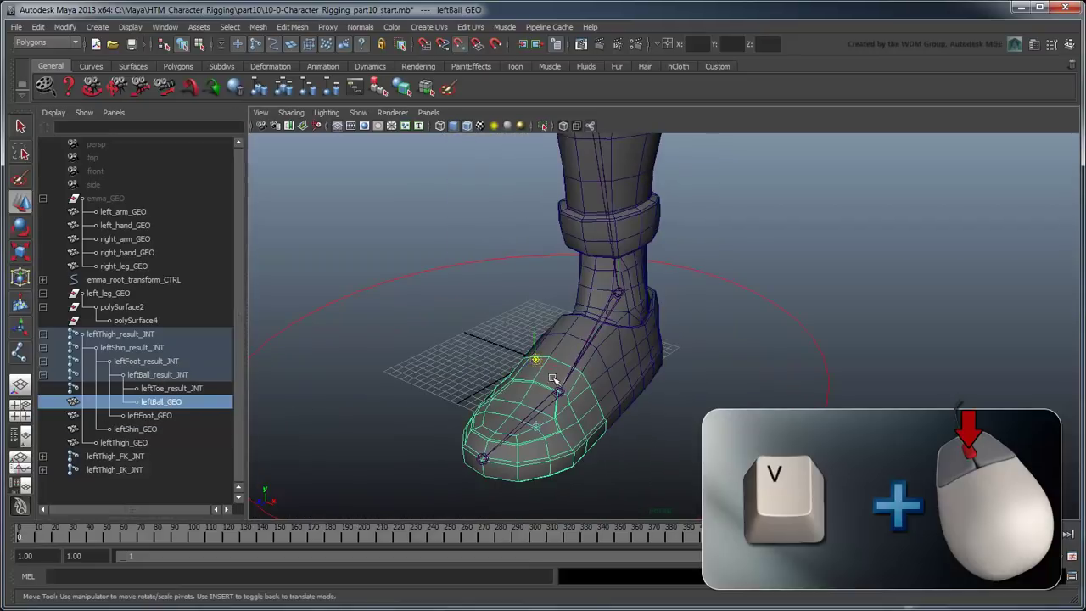
middle_click(561, 386)
alt+drag(562, 389, 559, 441)
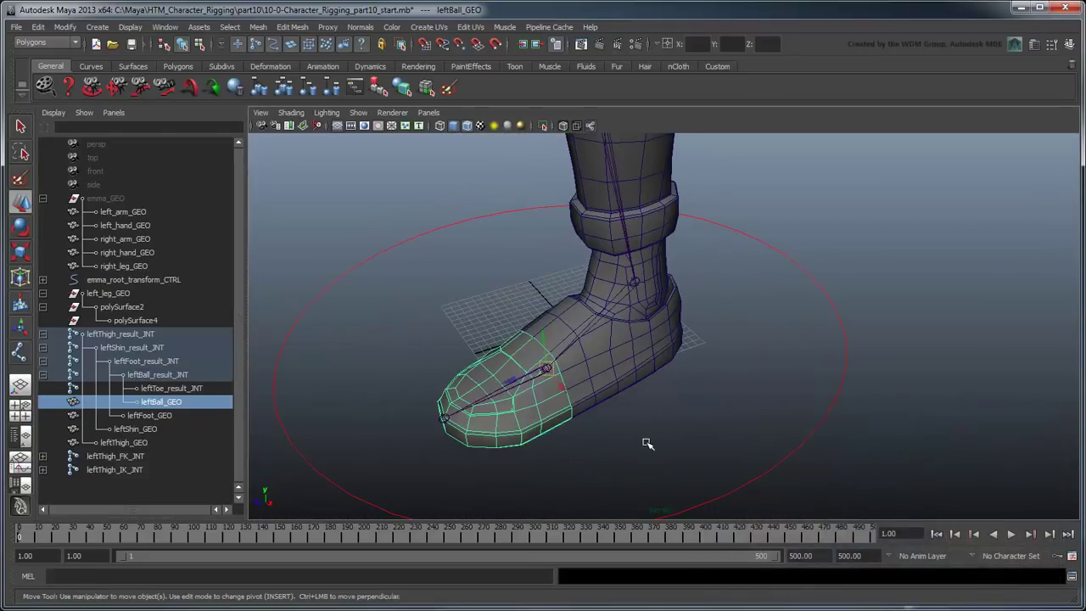
Delete the leftover left_leg_GEO group together with its empty polySurface groups.
click(109, 293)
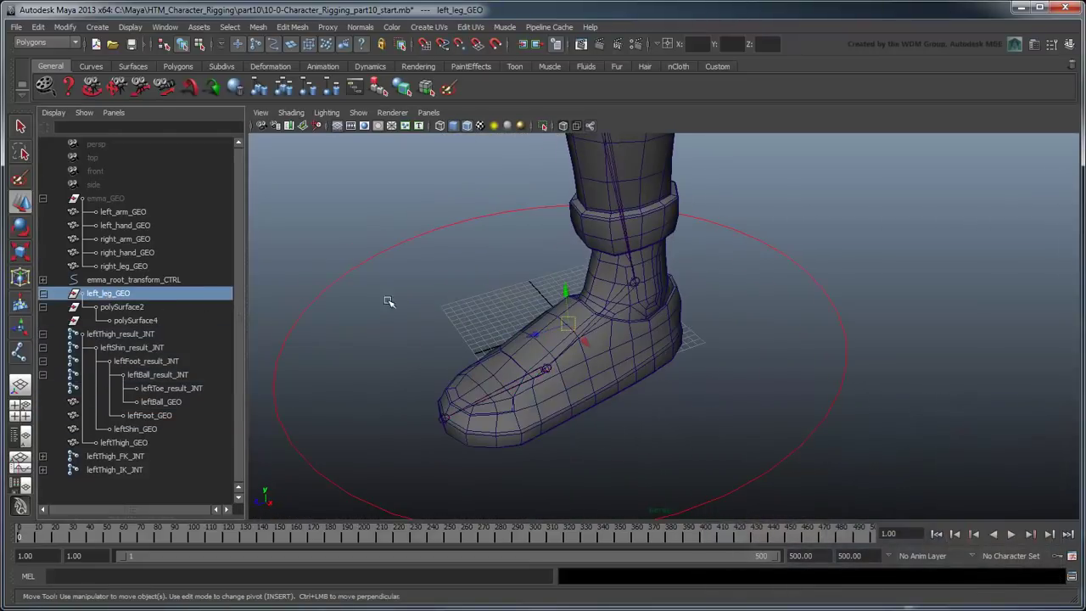
key(Delete)
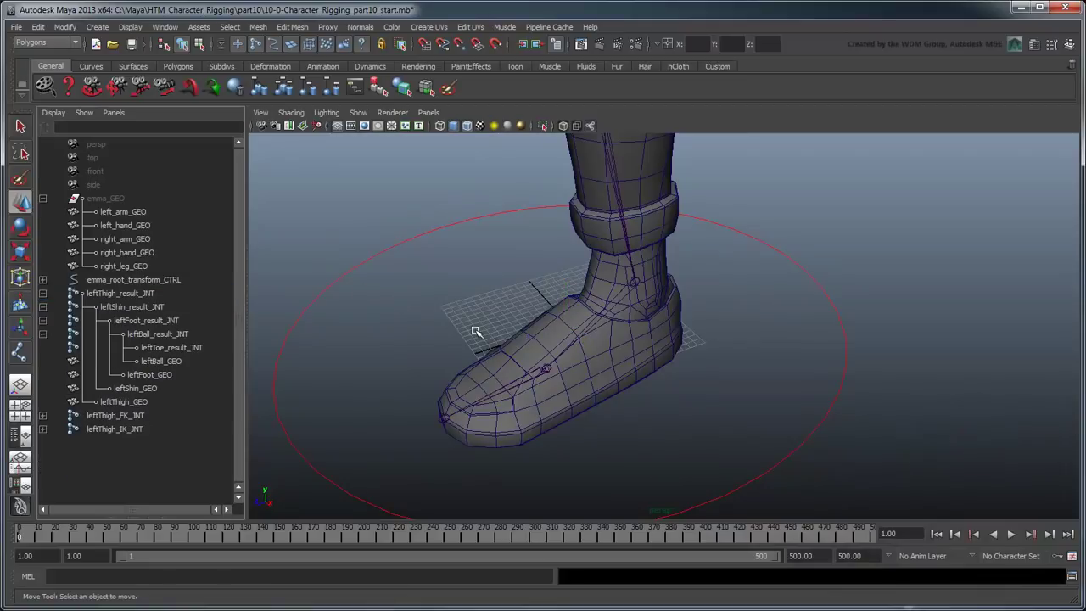
Test-rotate leftShin_result_JNT to check that the lower leg pieces follow, and undo the rotation.
scroll(477, 332, down, 5)
alt+drag(509, 341, 502, 322)
alt+middle_drag(501, 323, 499, 361)
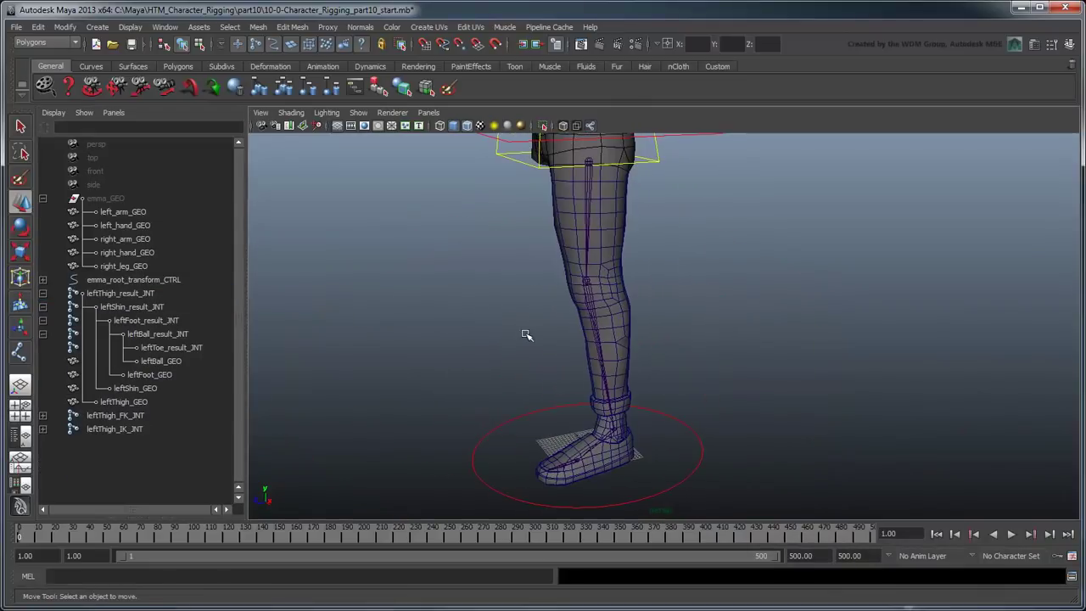
alt+drag(526, 334, 510, 336)
click(582, 295)
key(e)
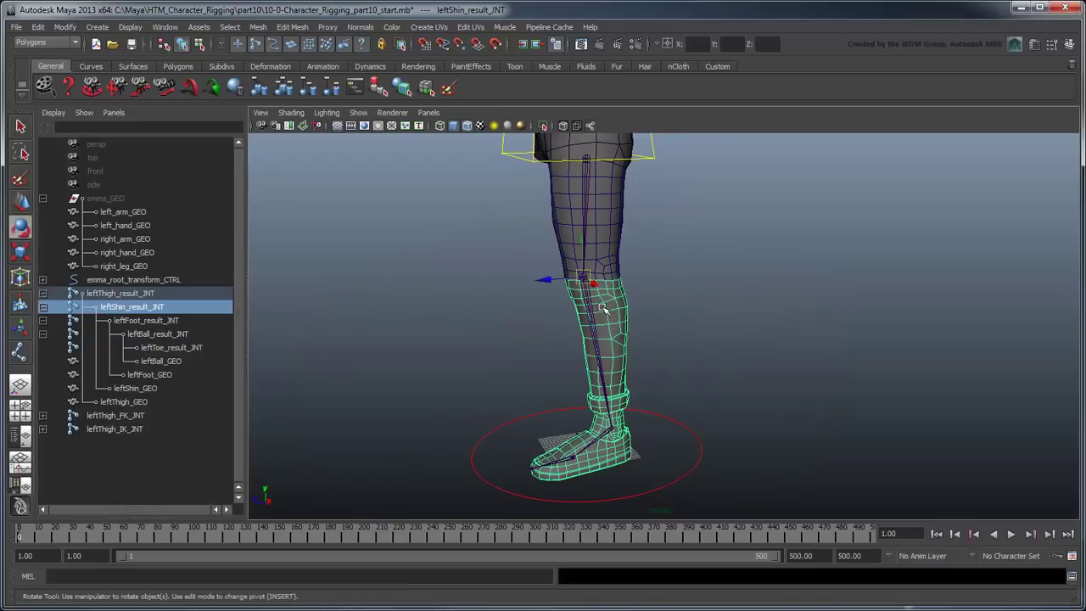
drag(563, 240, 544, 298)
key(ctrl+z)
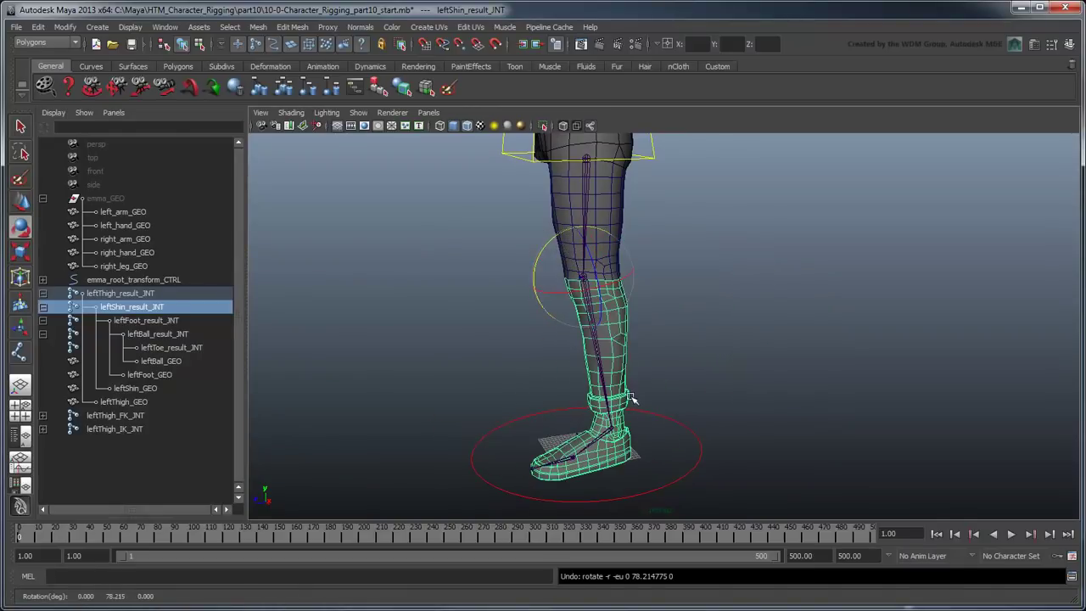
Test-rotate the foot and ball result joints, undo each rotation, and clear the selection.
click(610, 427)
drag(578, 398, 494, 432)
key(ctrl+z)
key(Down)
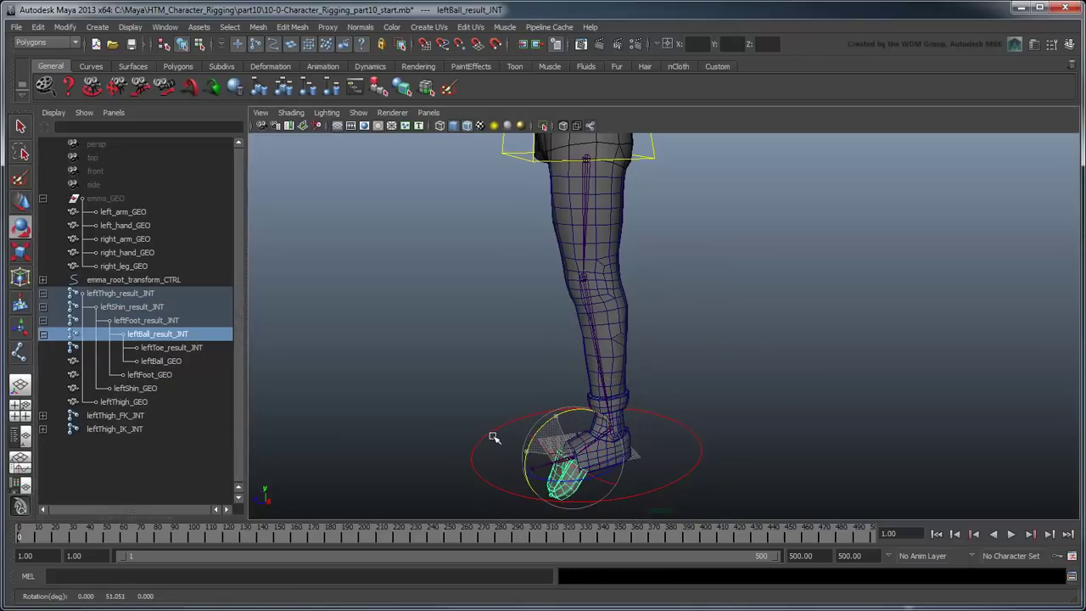
key(ctrl+z)
click(751, 419)
Set Rotate X, Y and Z of leftFoot_result_JNT to 0.
alt+drag(752, 420, 800, 446)
alt+middle_drag(800, 447, 712, 286)
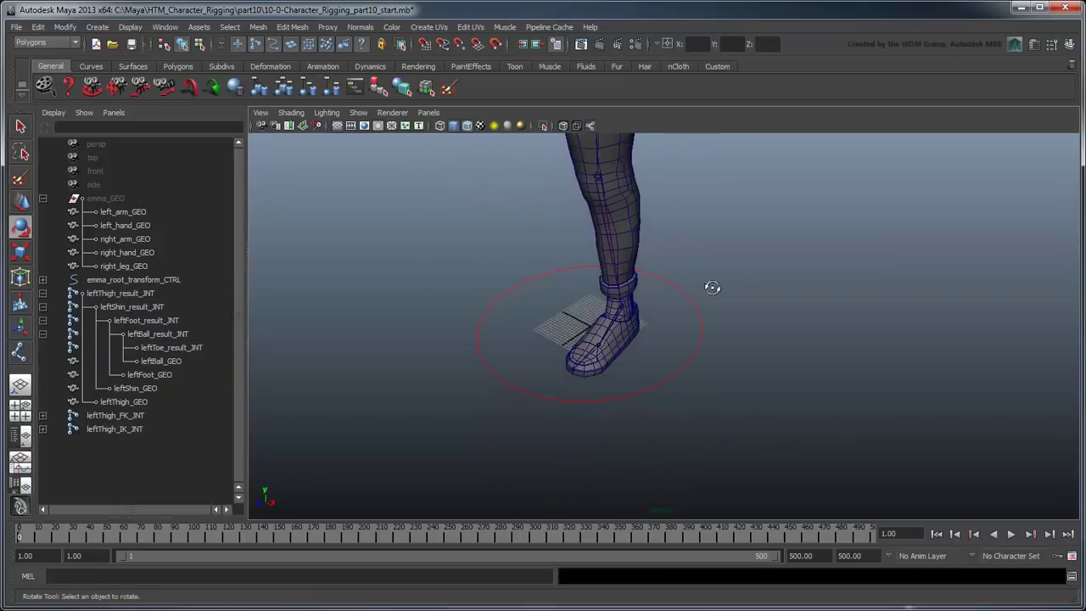
alt+drag(712, 286, 732, 347)
alt+right_drag(732, 347, 763, 347)
alt+middle_drag(740, 351, 735, 345)
alt+drag(736, 345, 734, 335)
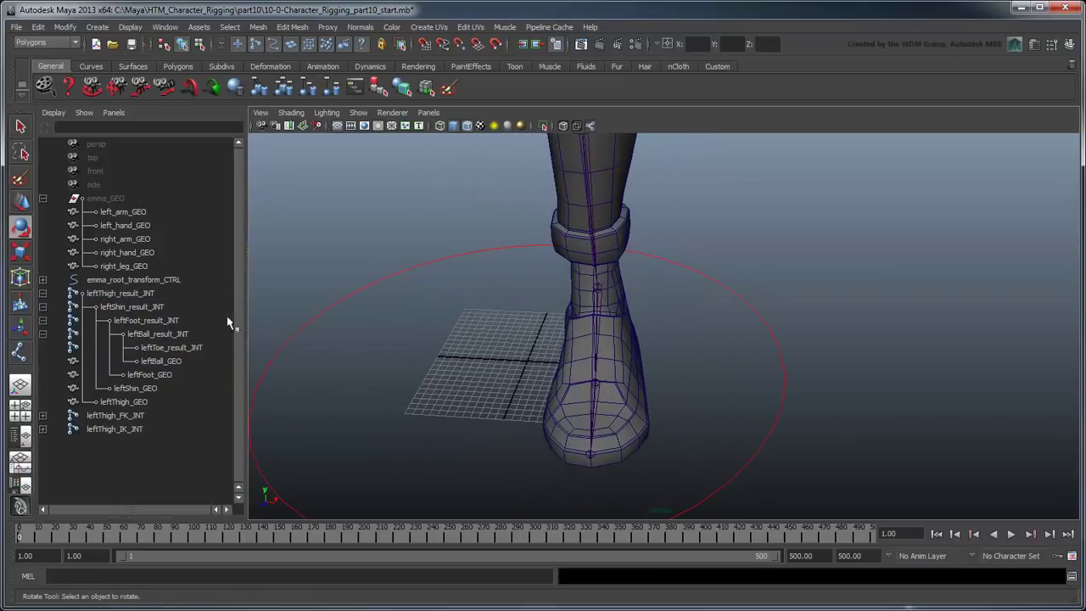
click(169, 320)
key(ctrl+a)
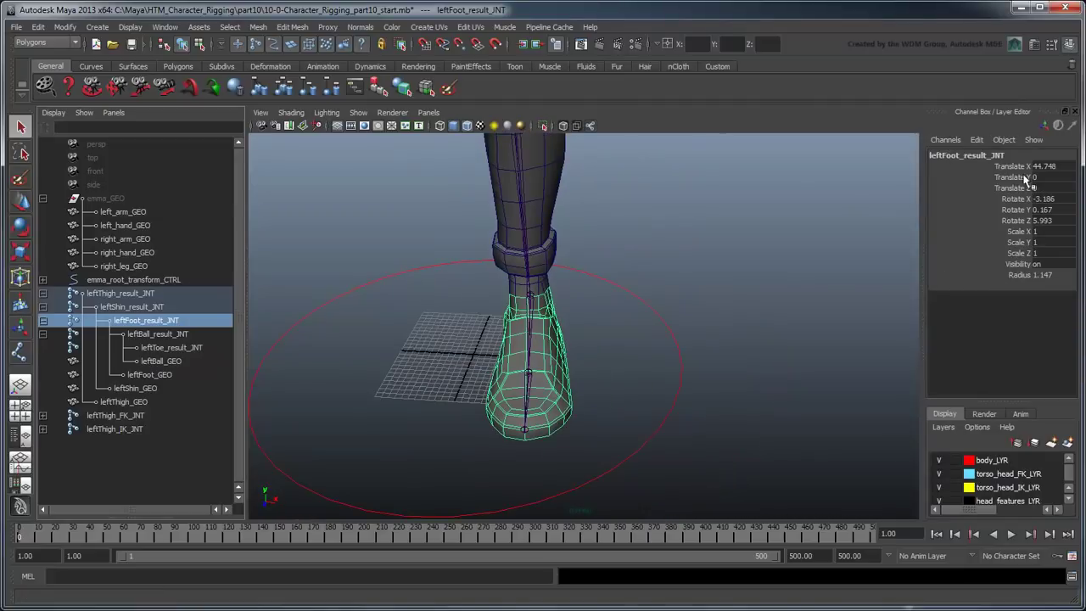
drag(1042, 199, 1046, 225)
text(0)
key(Return)
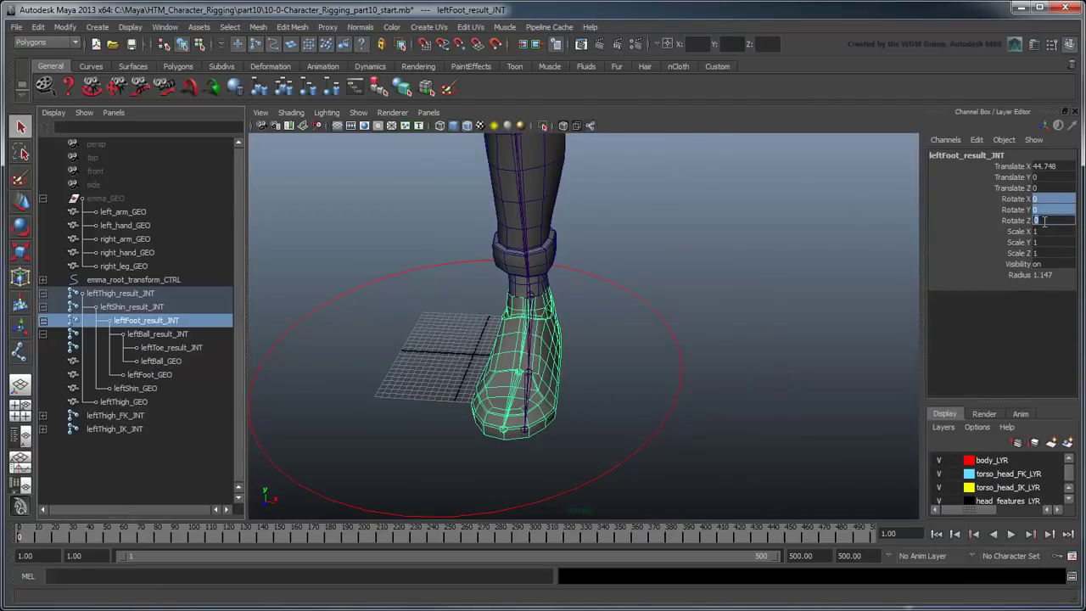
Expand the FK chain and set Rotate X, Y and Z of leftFoot_FK_JNT to 0.
shift+click(43, 415)
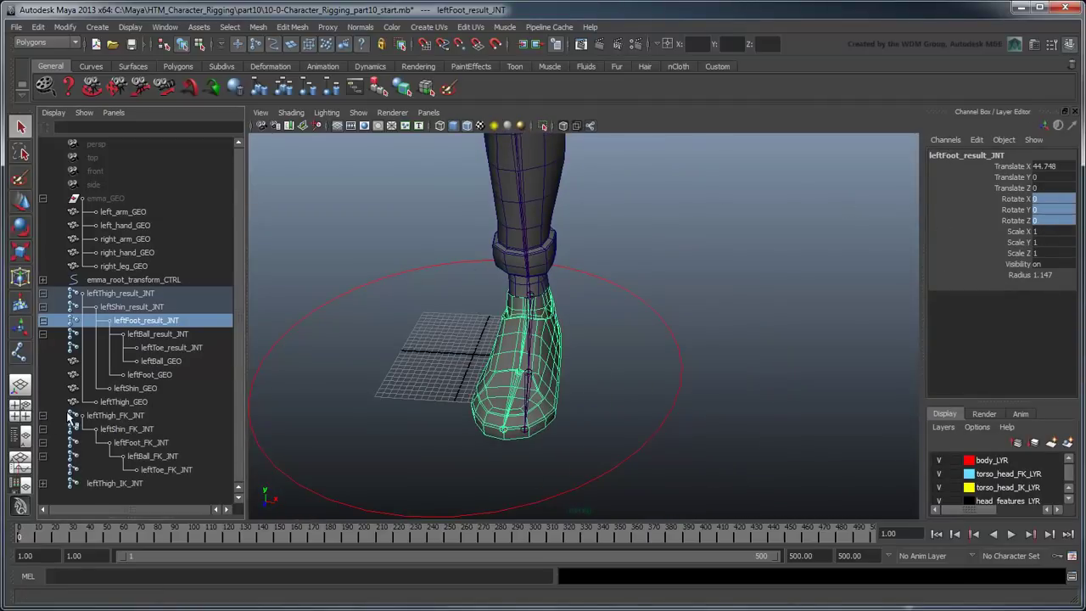
click(141, 442)
drag(1052, 198, 1051, 221)
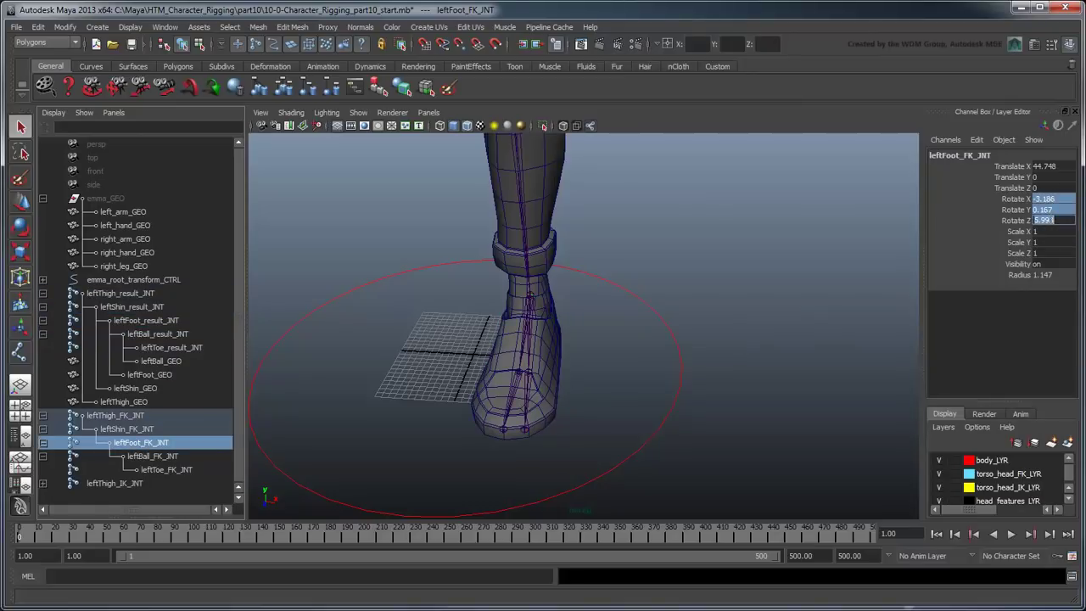
text(0)
key(Return)
Expand the IK chain, set Rotate X, Y and Z of leftFoot_IK_JNT to 0, and close the channel values display.
click(42, 483)
scroll(165, 472, down, 2)
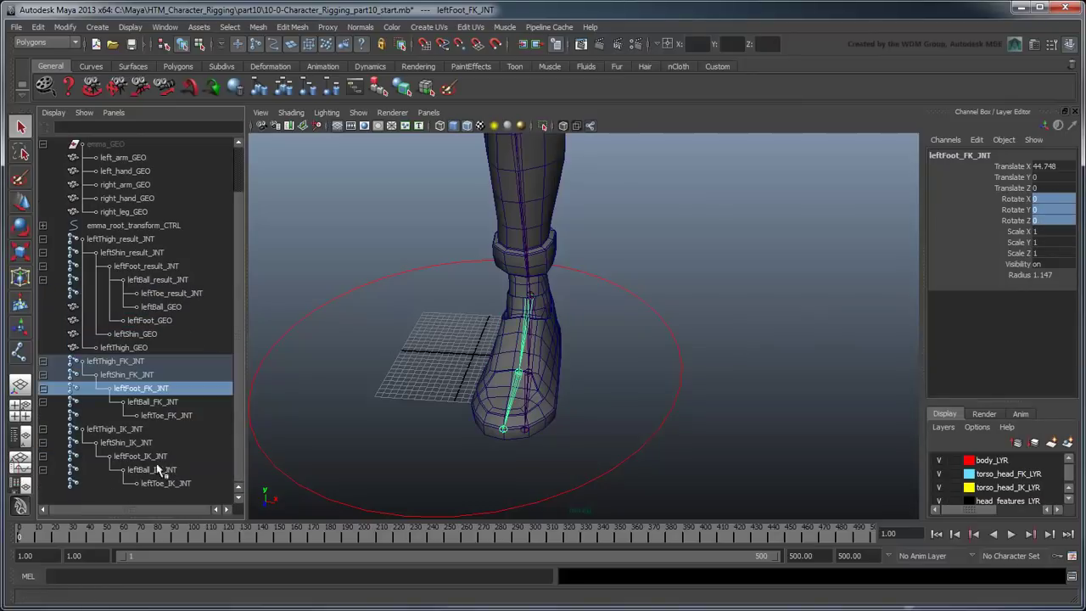
click(144, 455)
drag(1042, 198, 1050, 222)
text(0)
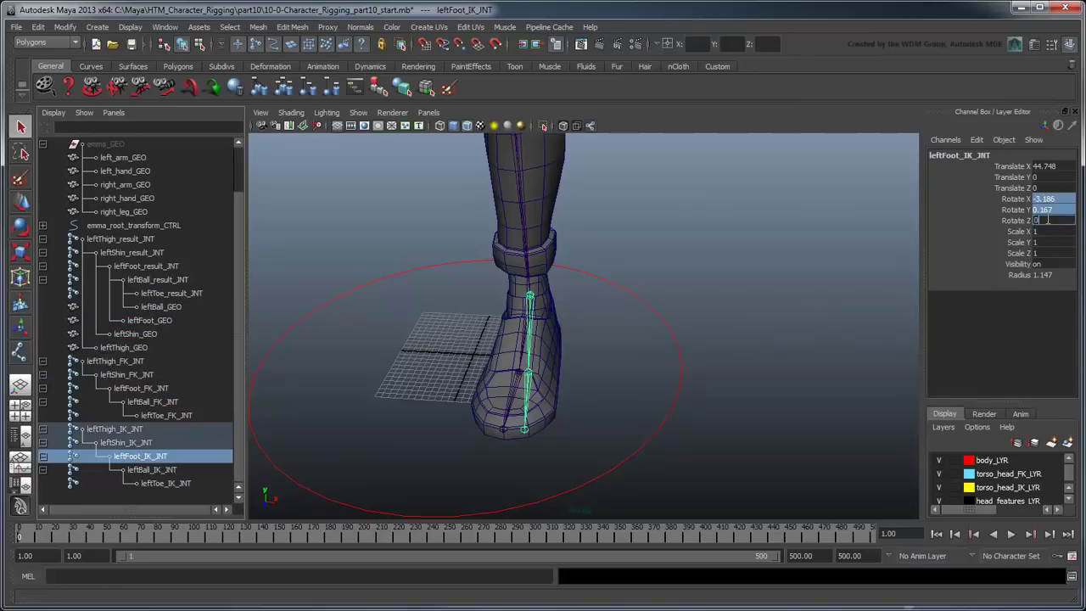
key(Return)
click(1075, 111)
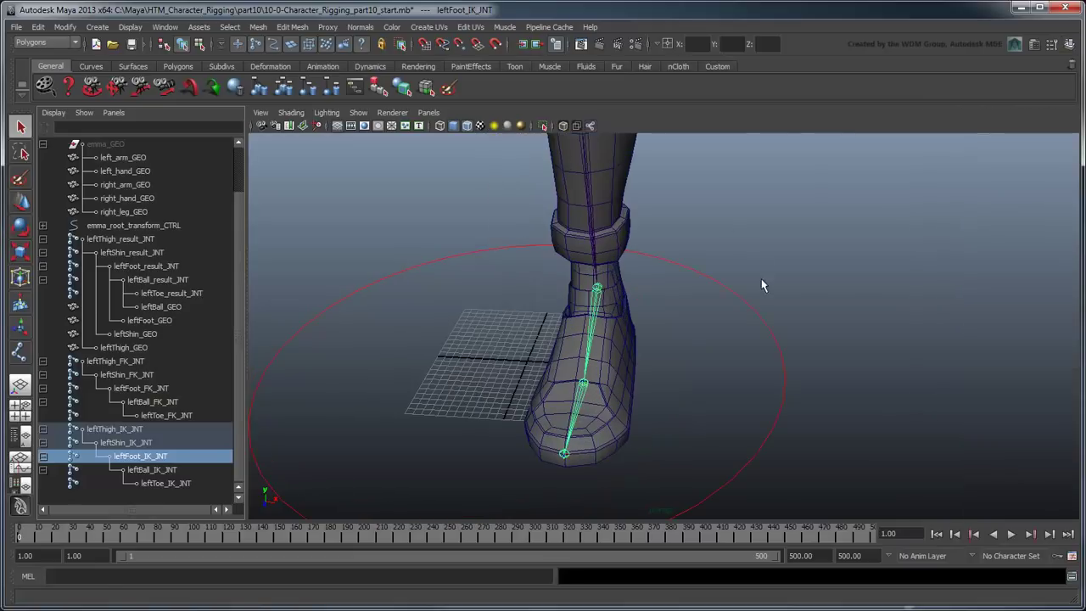
Deselect the joint and examine how the foot and shin meshes meet around the ankle.
click(761, 279)
alt+drag(740, 261, 747, 243)
scroll(736, 253, up, 4)
alt+drag(680, 280, 727, 288)
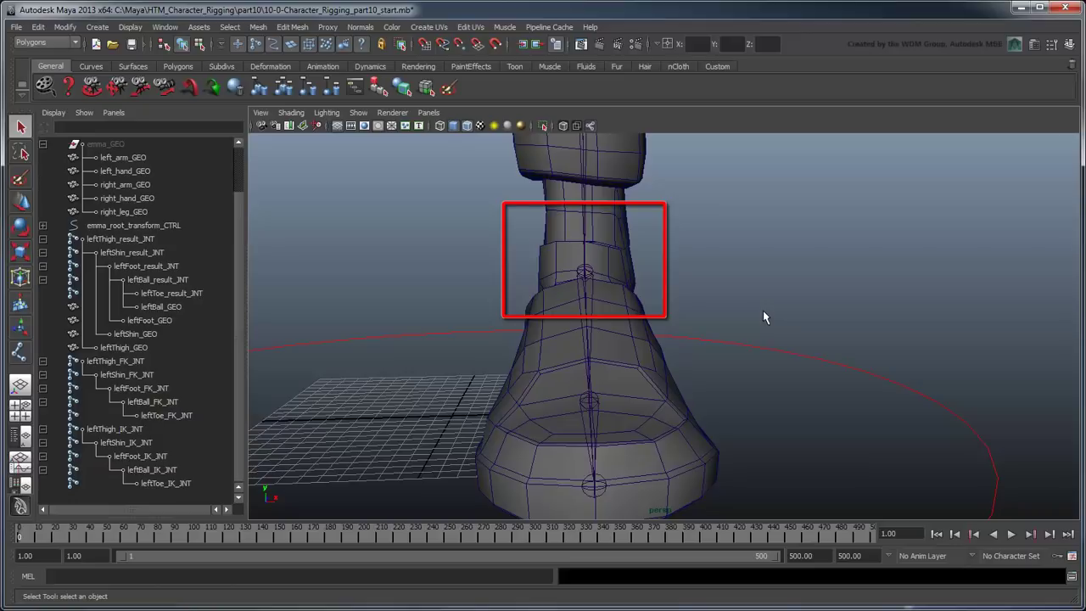
scroll(763, 314, down, 5)
alt+drag(763, 315, 690, 282)
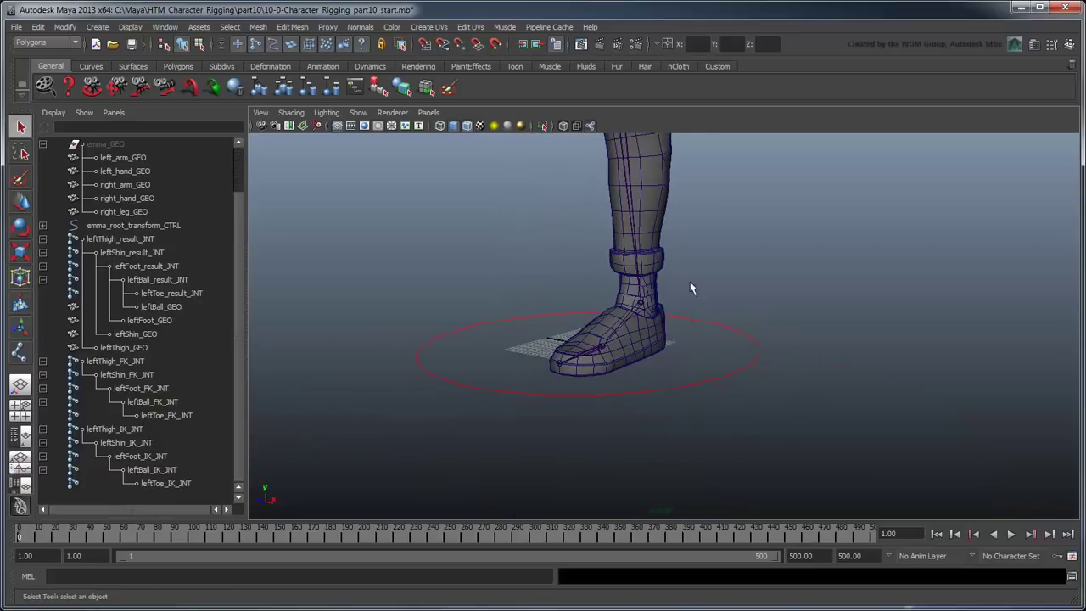
Select the leftThigh, leftShin, leftFoot and leftBall meshes and freeze their transformations.
scroll(691, 289, down, 6)
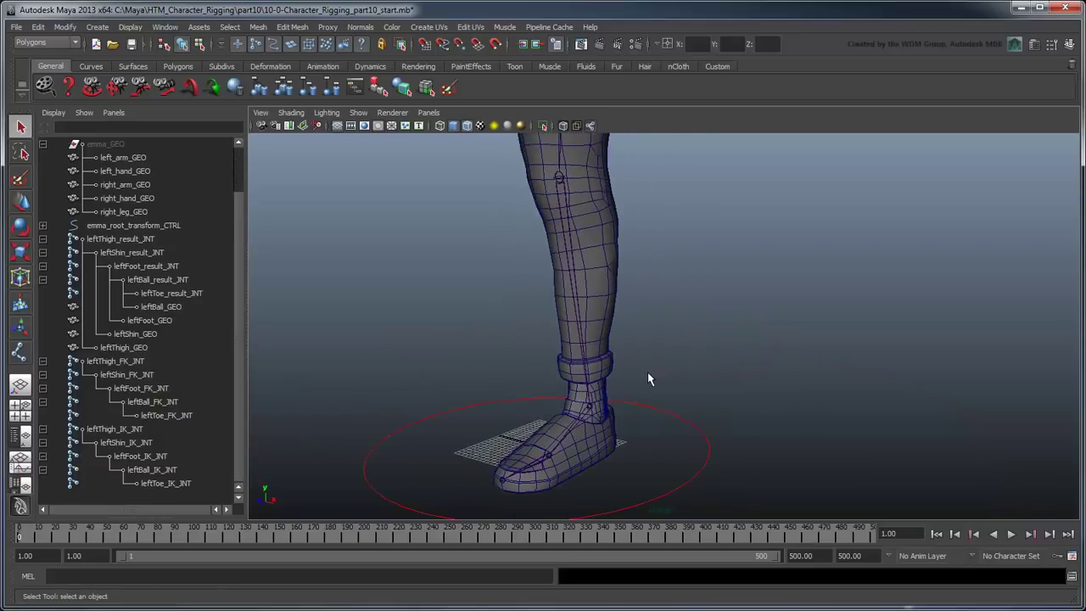
click(608, 254)
shift+click(608, 356)
shift+click(605, 443)
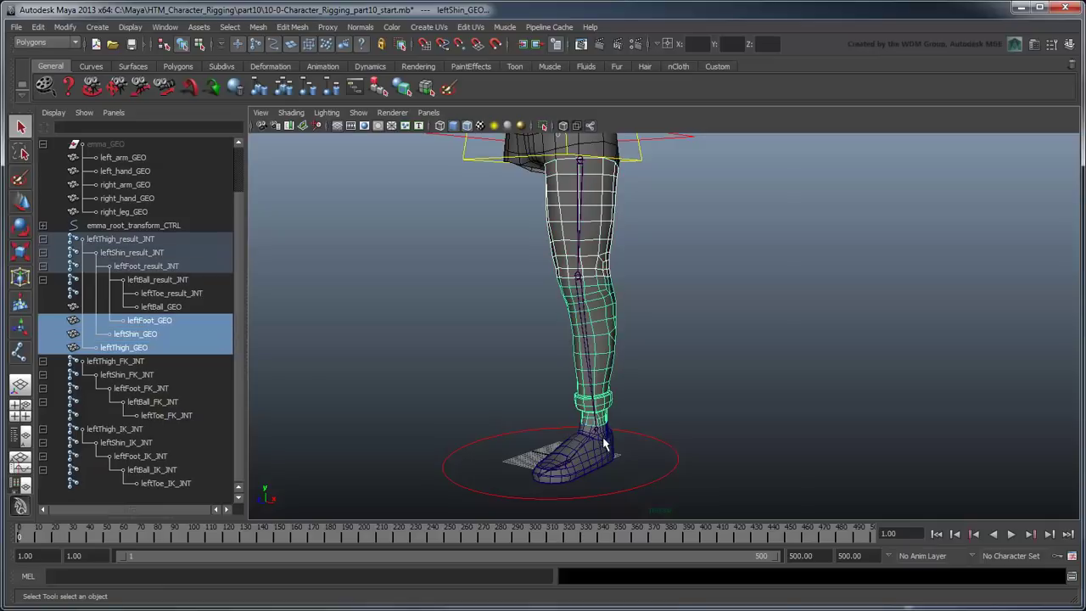
shift+click(574, 477)
click(65, 26)
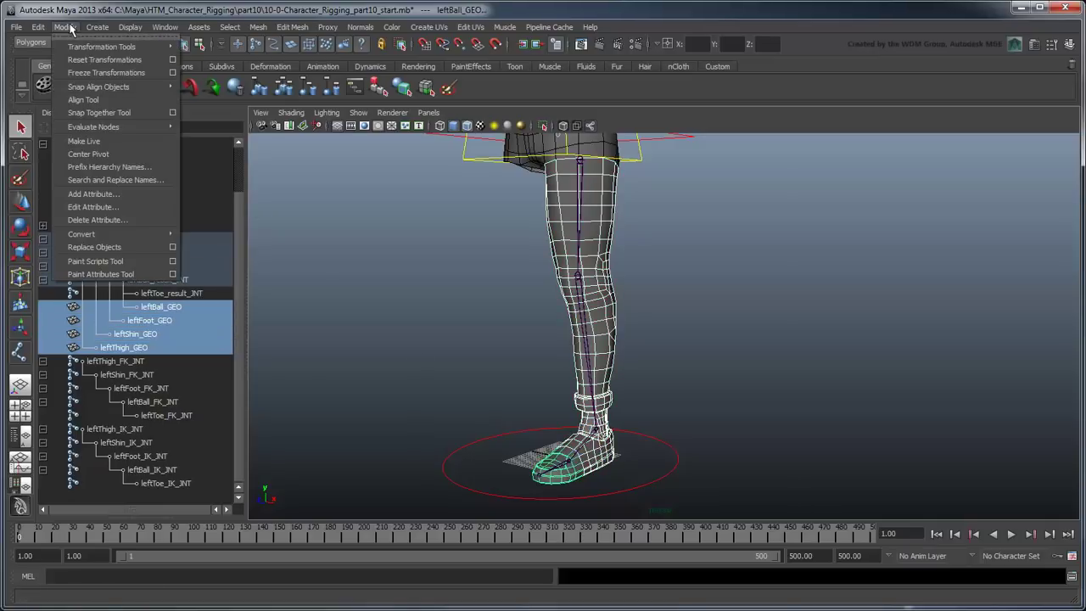
click(150, 77)
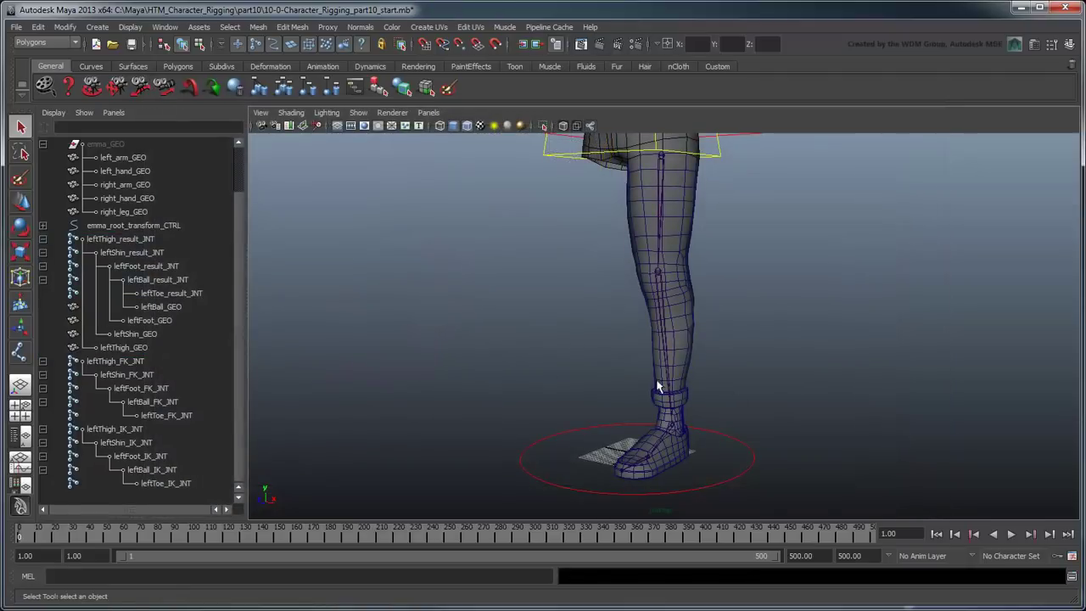
Select every joint of the result, FK and IK leg chains and graph their connections in the Node Editor.
click(146, 240)
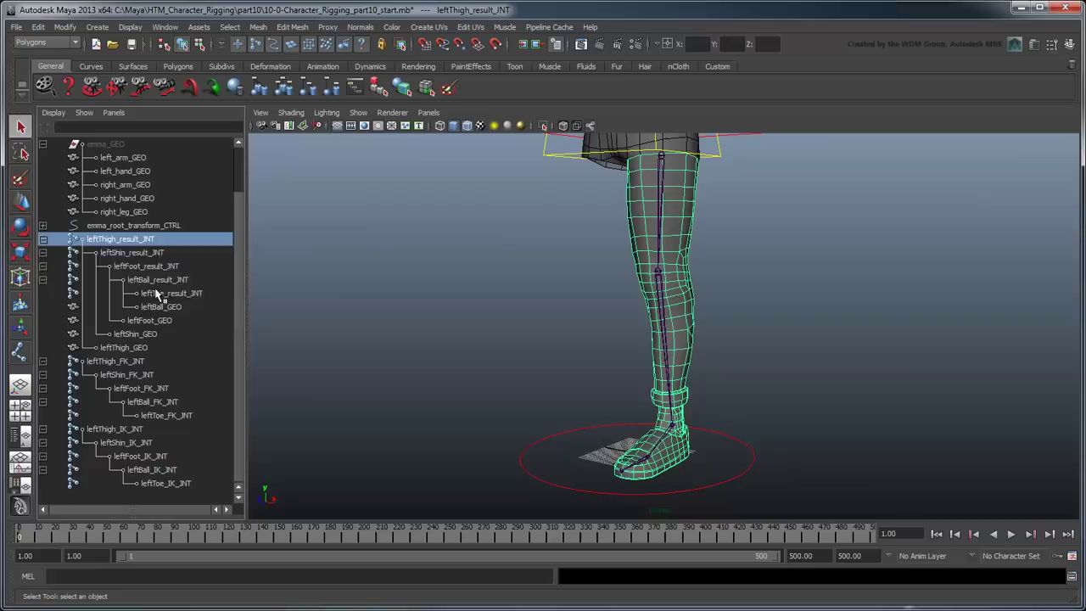
shift+click(161, 293)
ctrl+click(140, 361)
shift+click(165, 482)
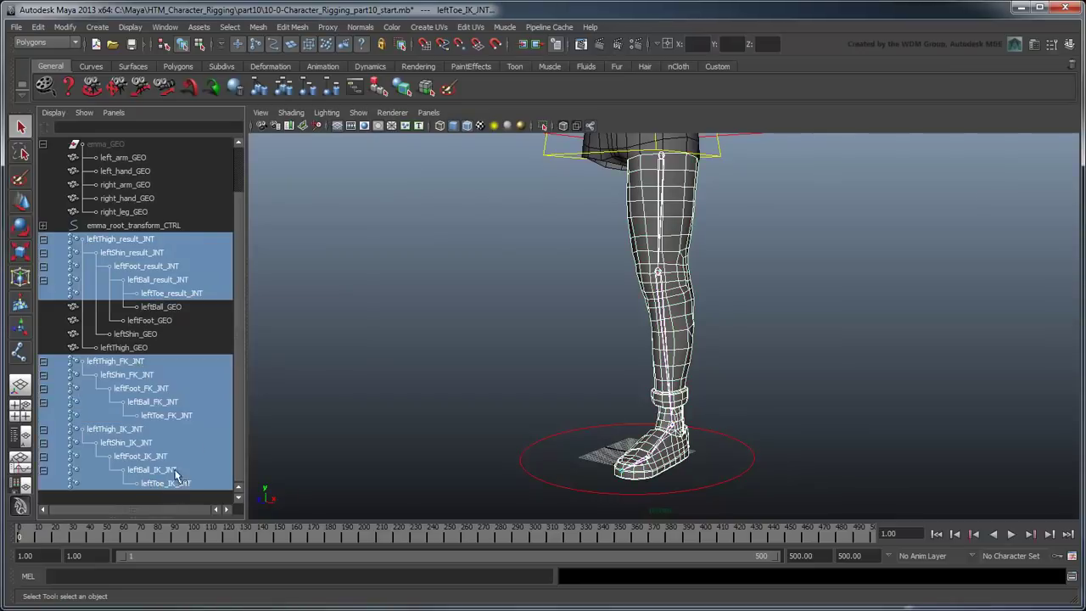
click(165, 27)
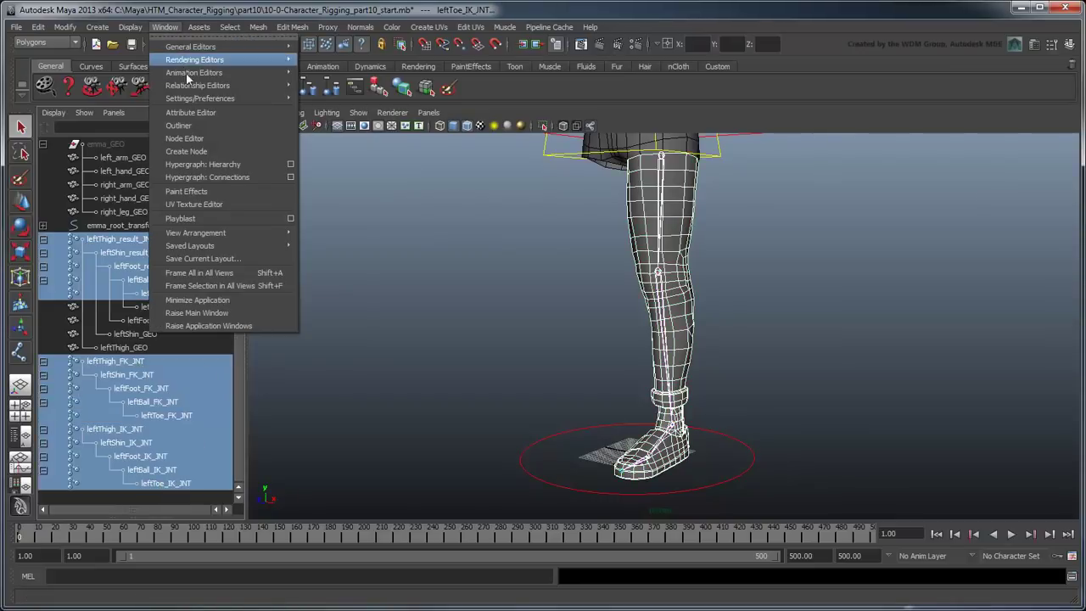
click(187, 138)
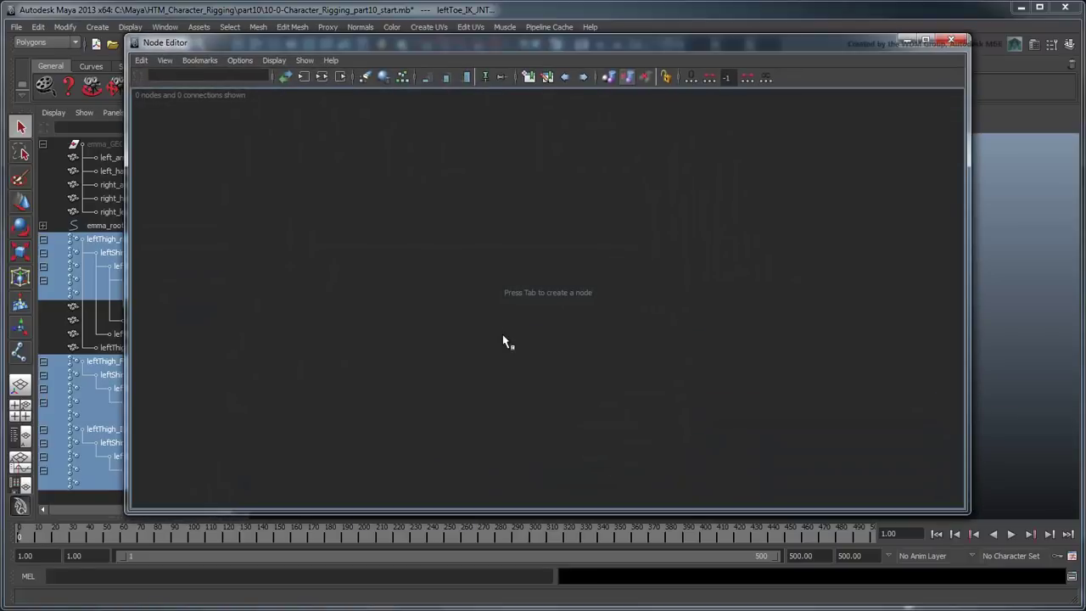
click(322, 76)
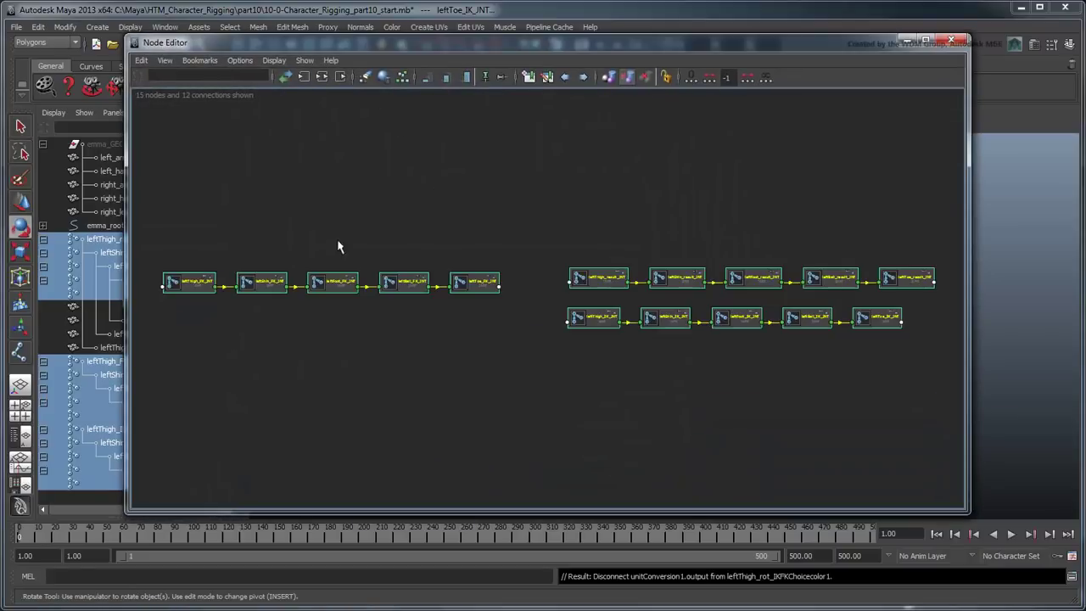
Create a blendColors node in the empty area below the FK joint nodes.
scroll(336, 250, up, 3)
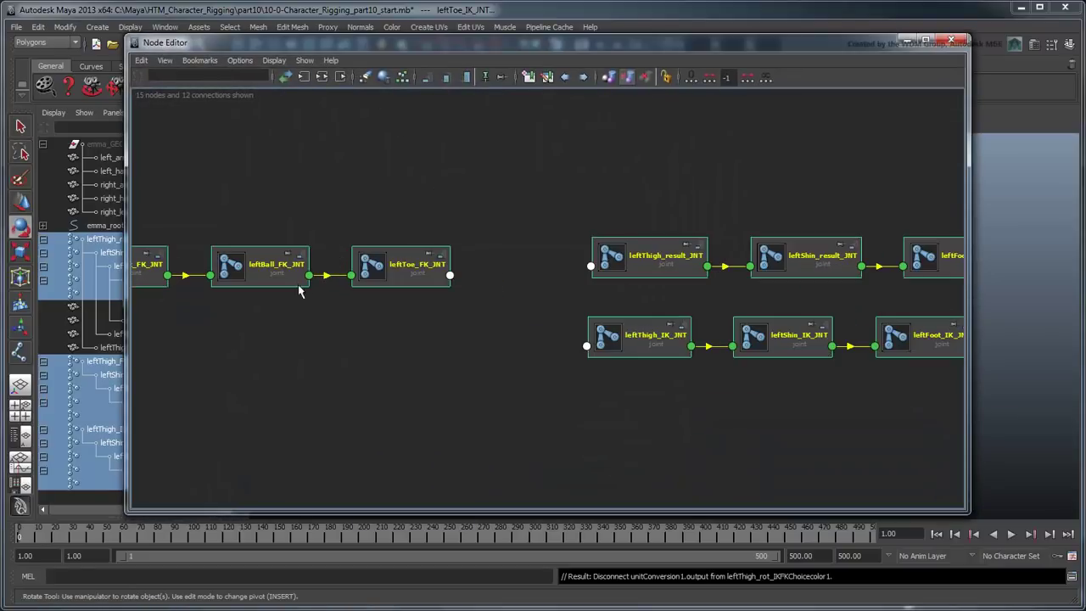
alt+middle_drag(300, 288, 634, 169)
key(Tab)
text(b)
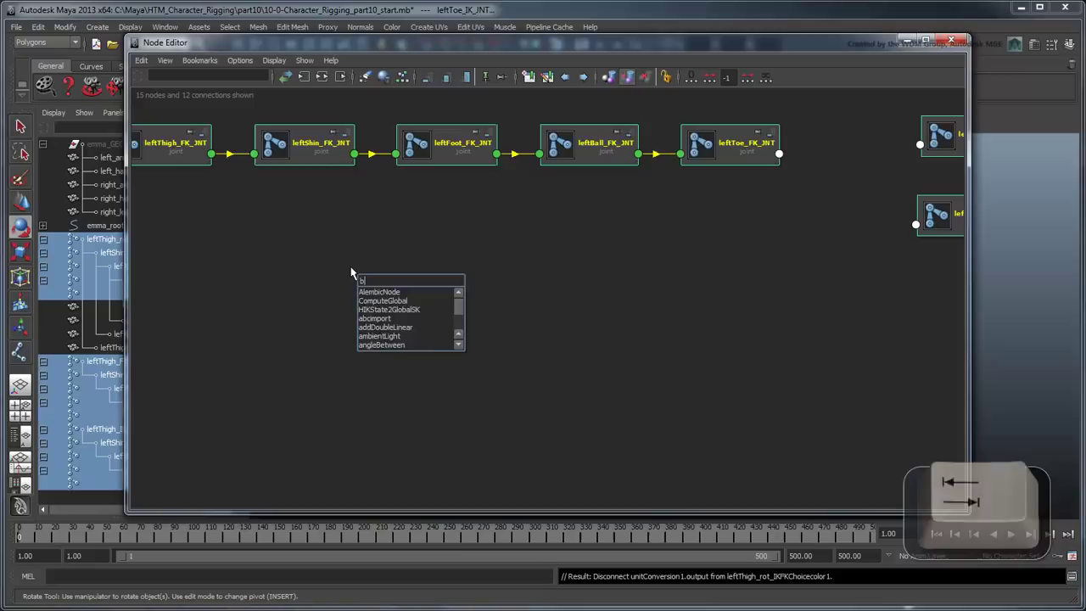
text(lendCol)
key(Return)
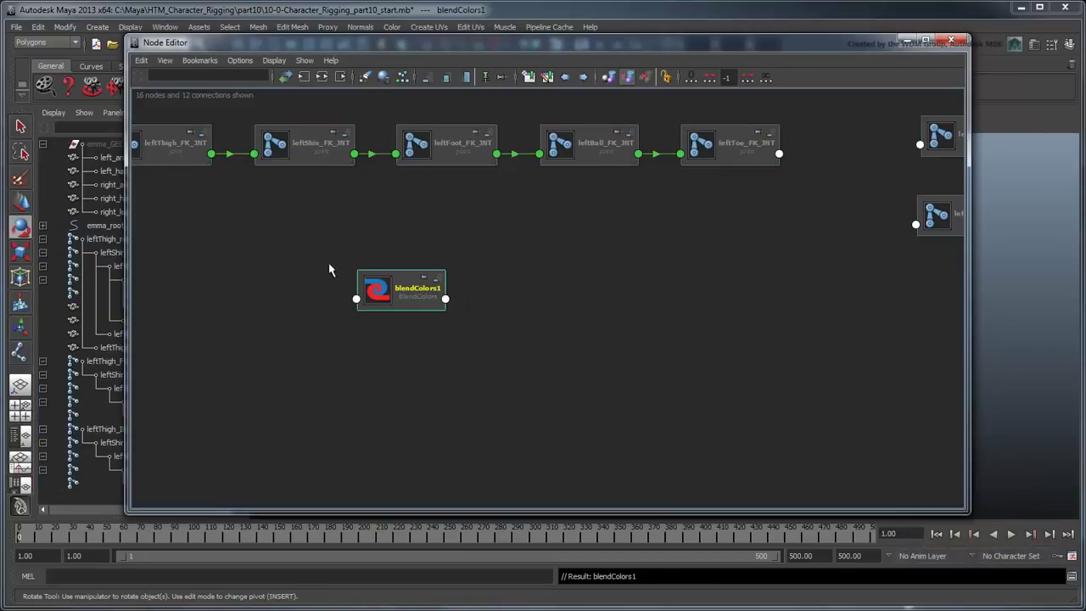
Rename the blendColors node as leftThigh_rot_IKFKChoice.
double_click(436, 287)
key(BackSpace)
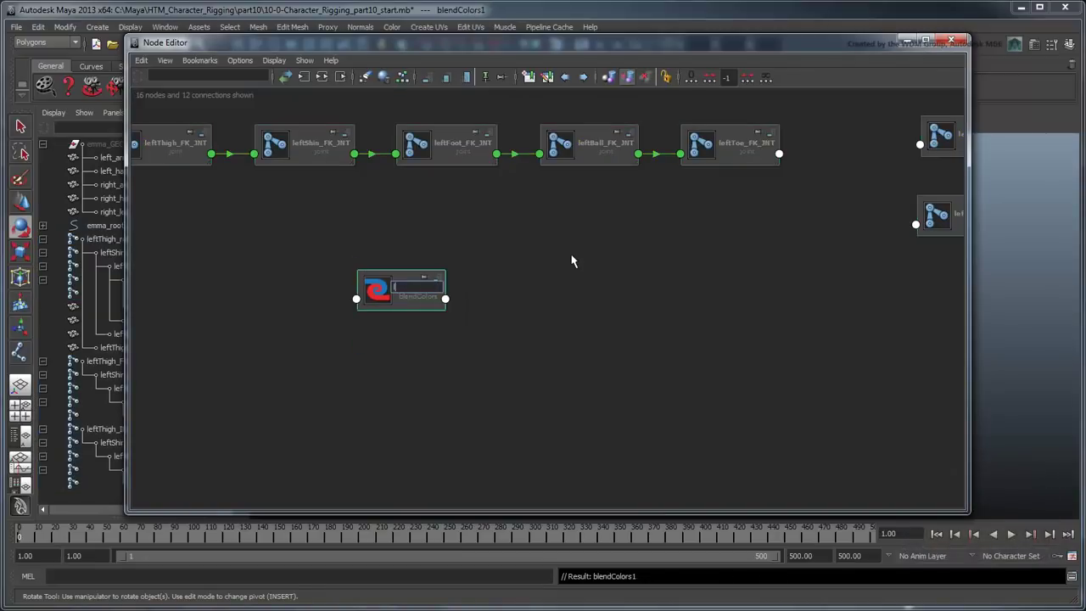
text(leftThigh)
text(_rot_IKFKChoice)
key(Return)
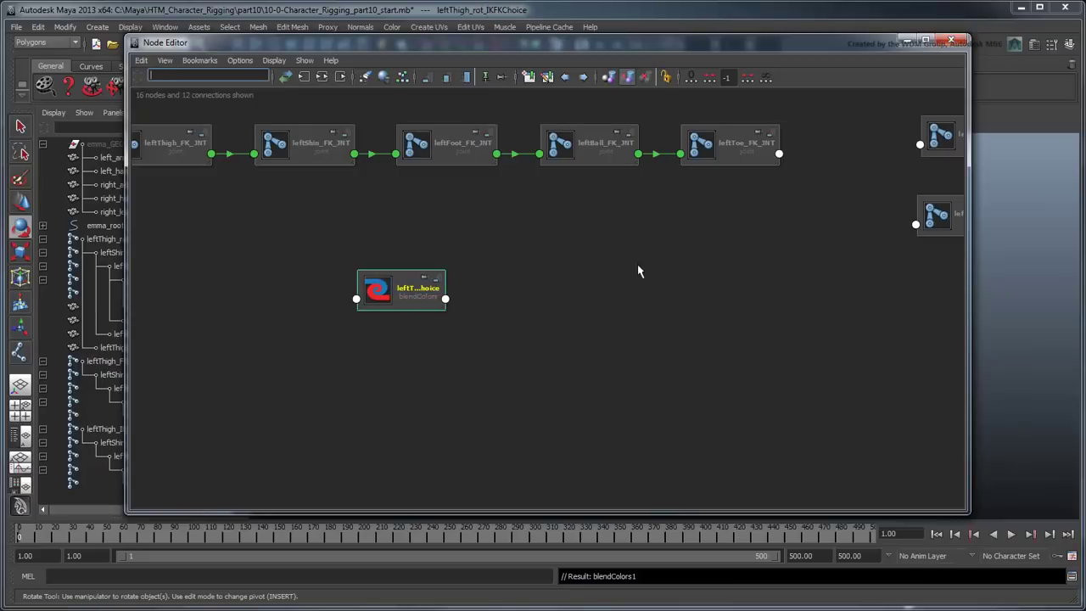
Move the leftThigh_IK_JNT node beneath leftThigh_FK_JNT, on the input side of the blendColors node.
key(a)
drag(870, 247, 263, 263)
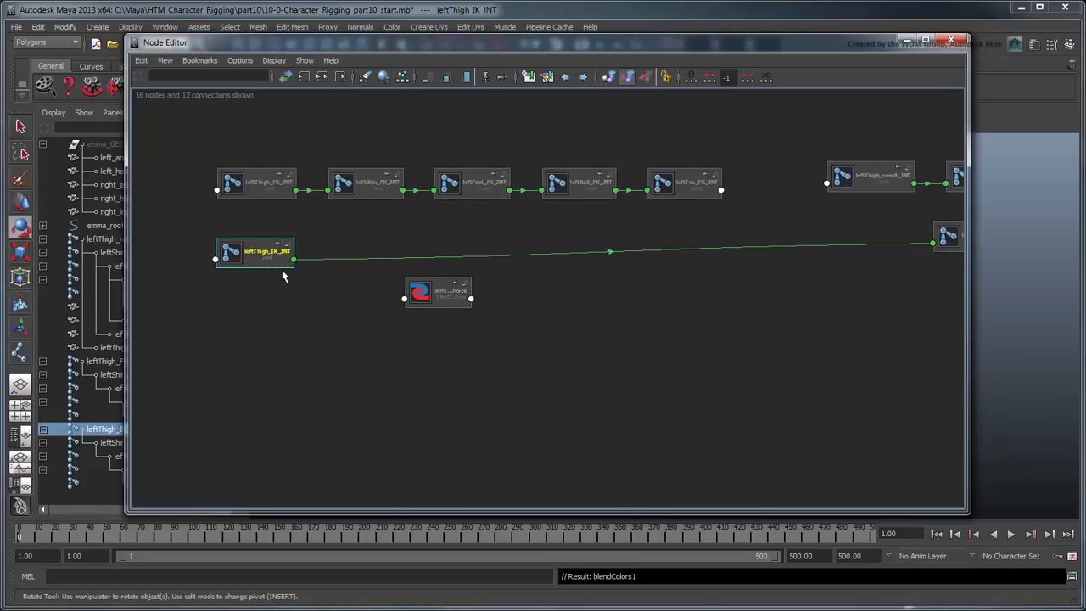
scroll(325, 308, up, 3)
alt+middle_drag(275, 302, 444, 330)
scroll(509, 333, up, 3)
alt+middle_drag(543, 335, 632, 325)
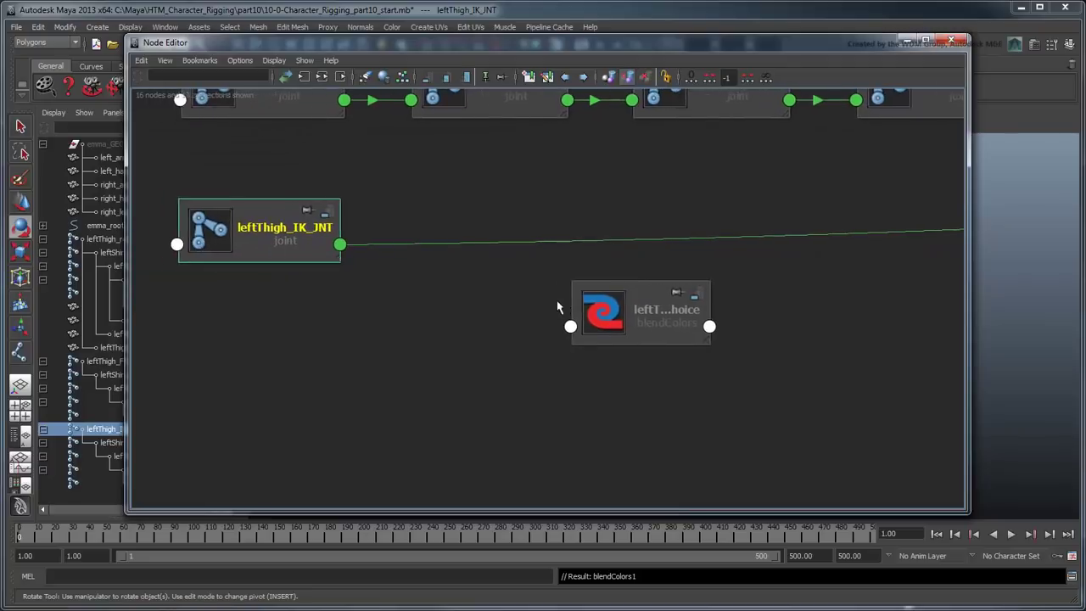
Connect Rotate of leftThigh_IK_JNT to Color 1 of leftThigh_rot_IKFKChoice and place the unit conversion node between them.
click(344, 247)
mouse_move(376, 317)
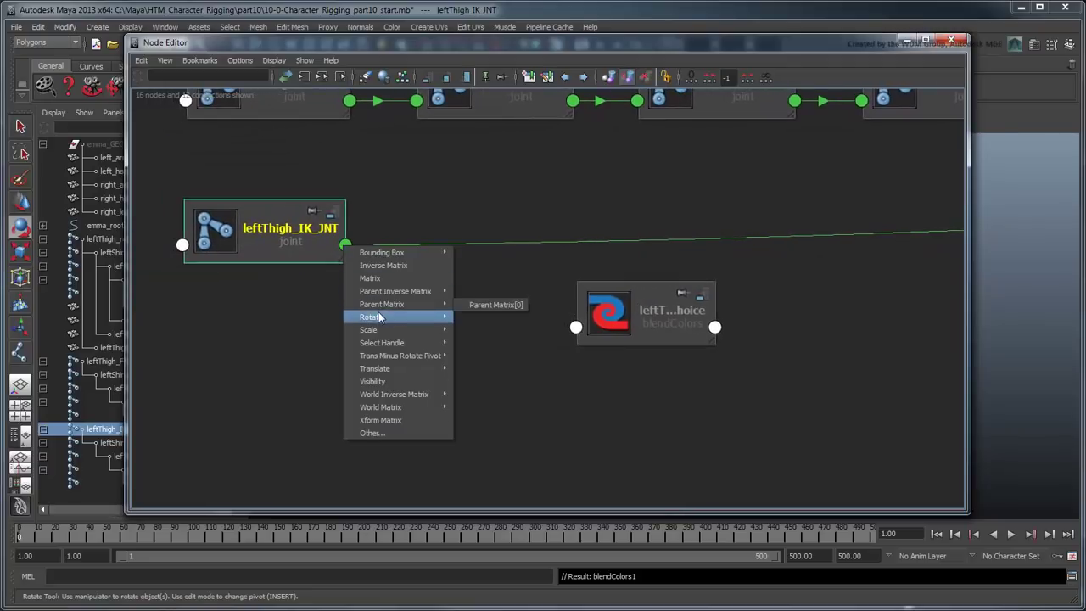
click(480, 317)
click(576, 328)
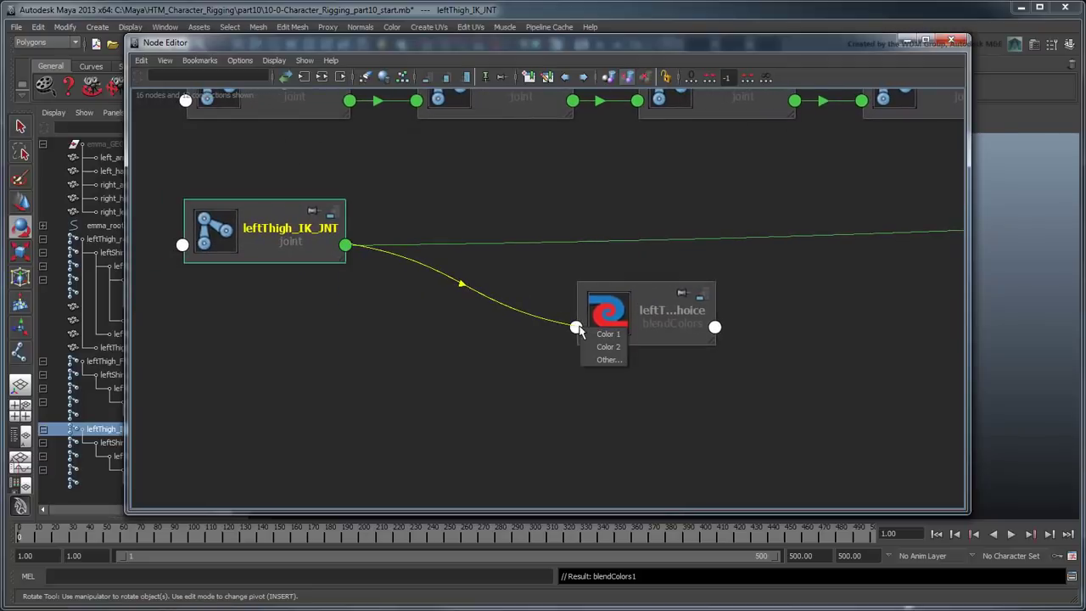
click(587, 336)
drag(636, 392, 475, 269)
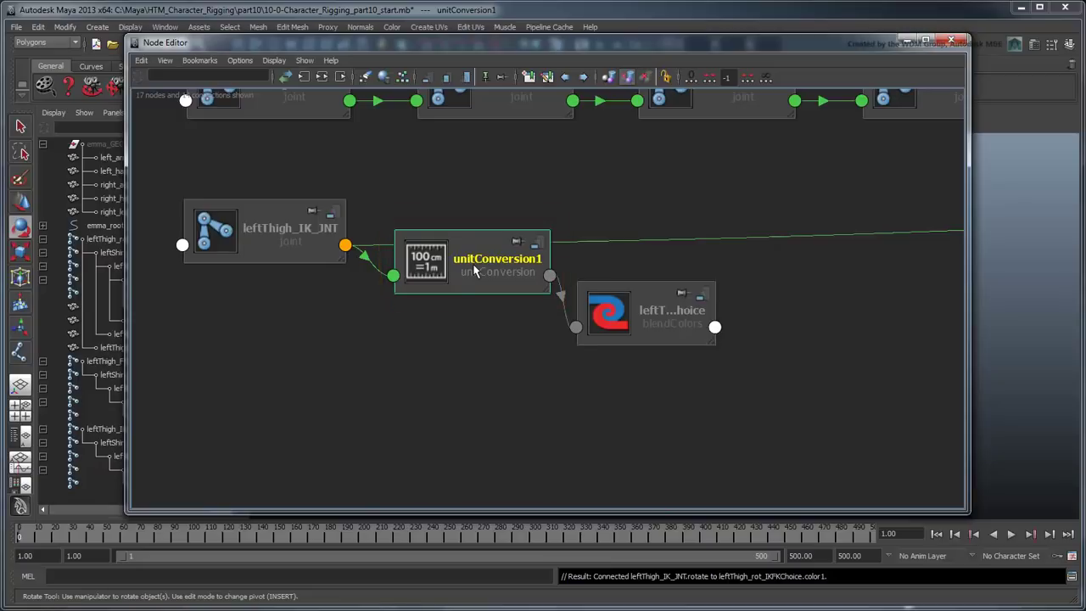
Move leftThigh_FK_JNT below the IK thigh node, connect its Rotate to the blend node's Color 2, and place the conversion node between them.
scroll(514, 296, down, 2)
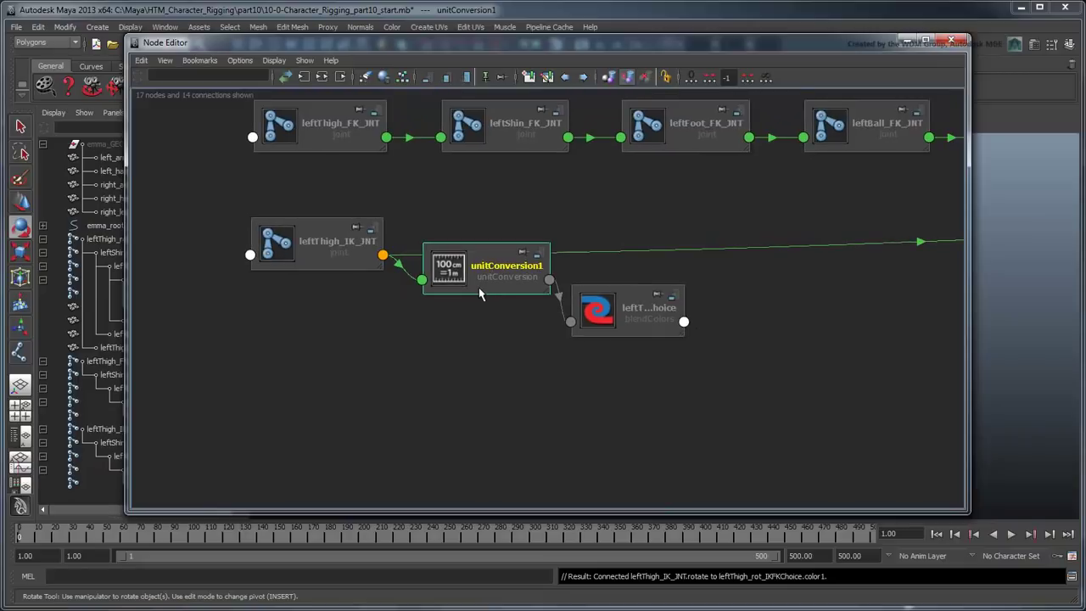
drag(351, 141, 335, 405)
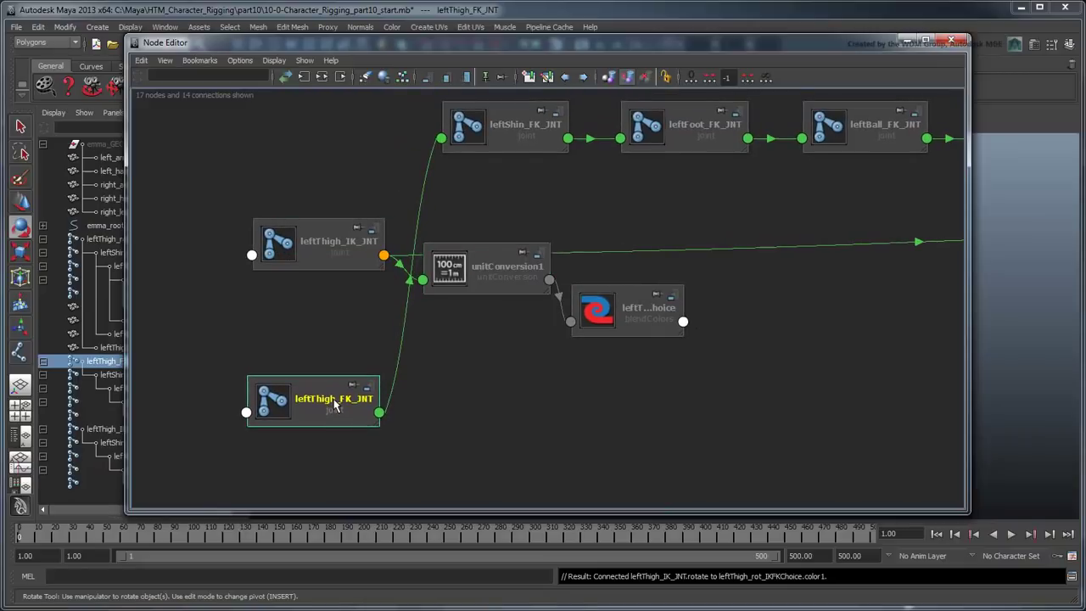
click(379, 415)
mouse_move(448, 490)
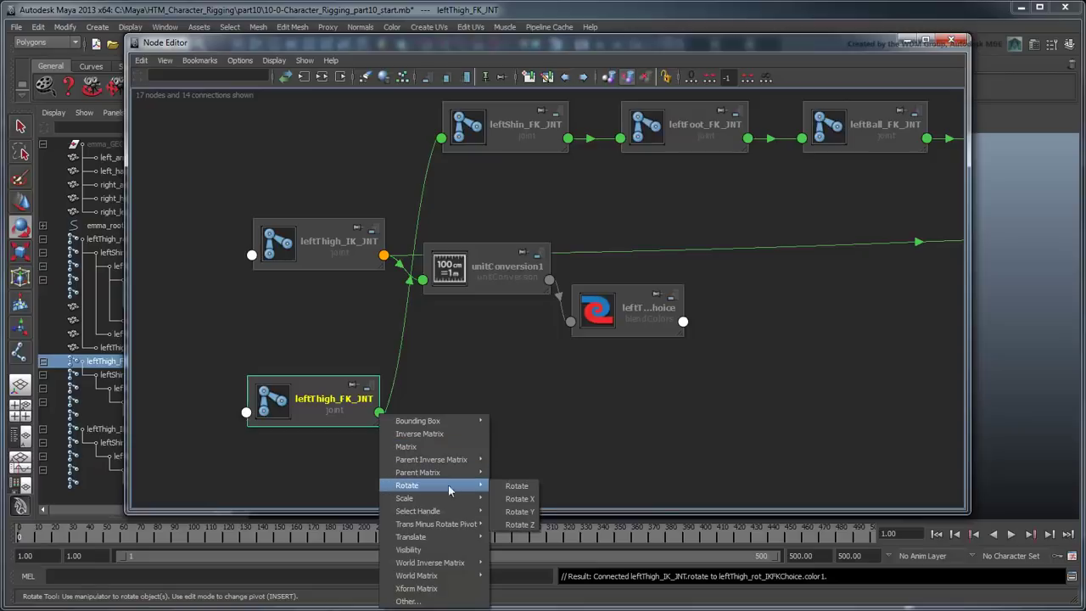
click(514, 486)
click(570, 322)
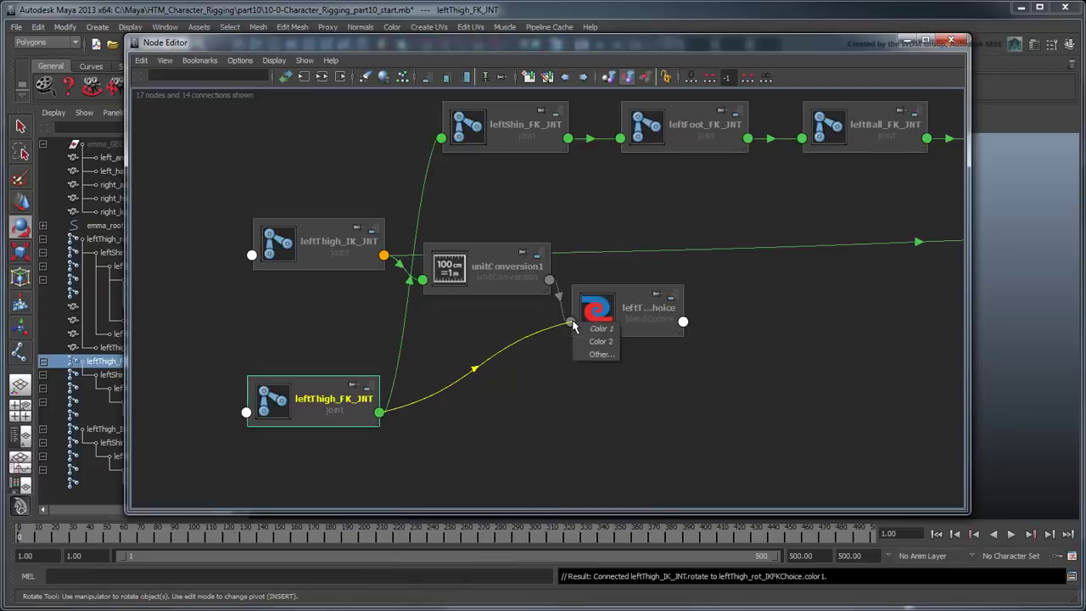
click(601, 341)
drag(615, 379, 485, 382)
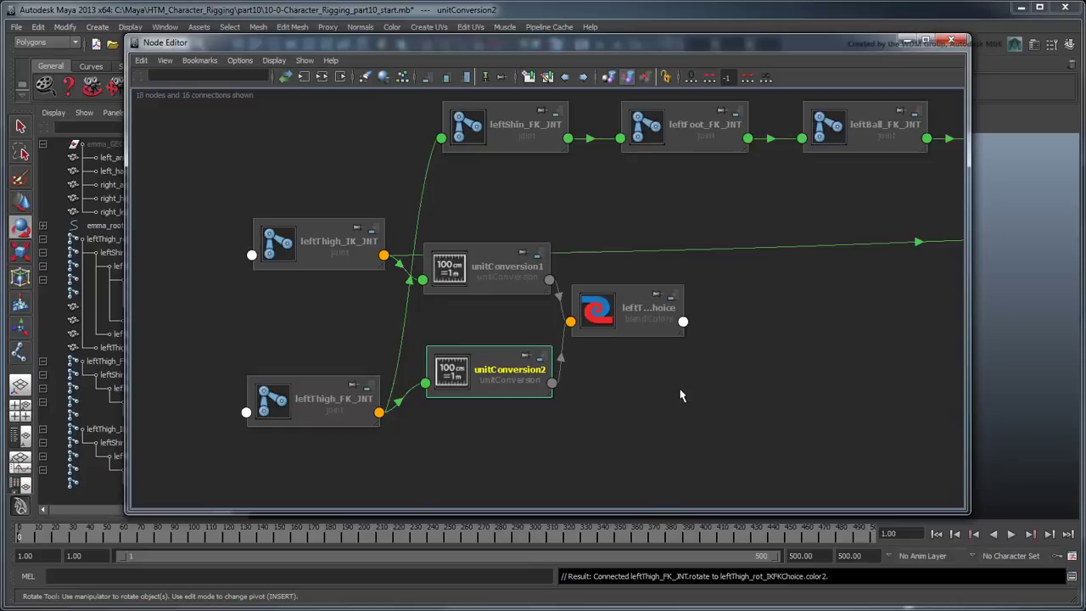
Move the leftThigh_result_JNT node to the output side of the leftThigh_rot_IKFKChoice node.
alt+middle_drag(735, 376, 722, 375)
scroll(454, 381, down, 2)
alt+middle_drag(781, 318, 644, 316)
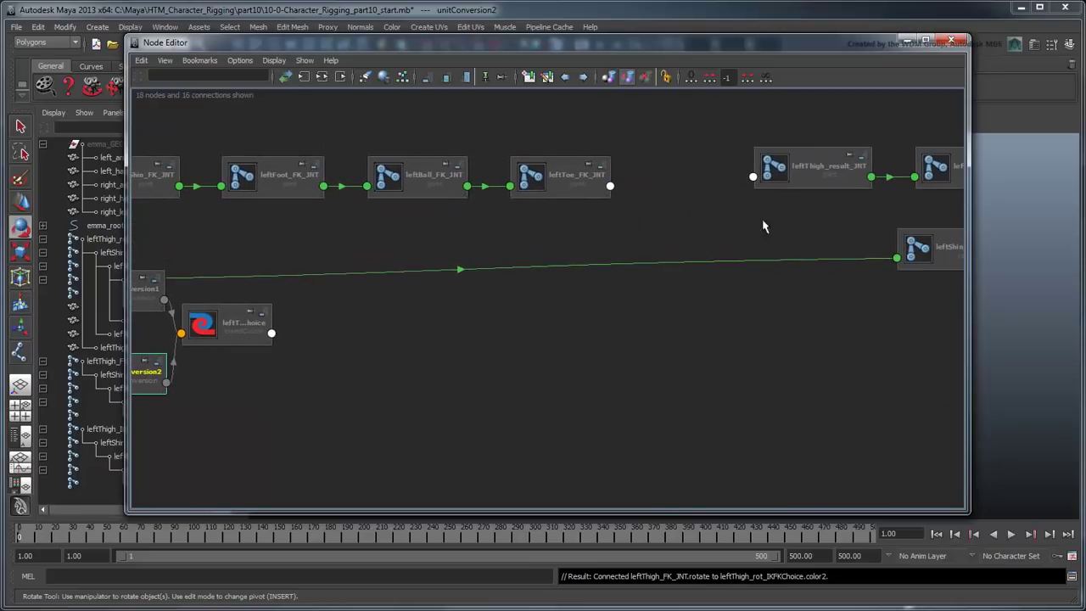
drag(823, 180, 497, 342)
alt+middle_drag(373, 356, 713, 331)
scroll(671, 333, up, 2)
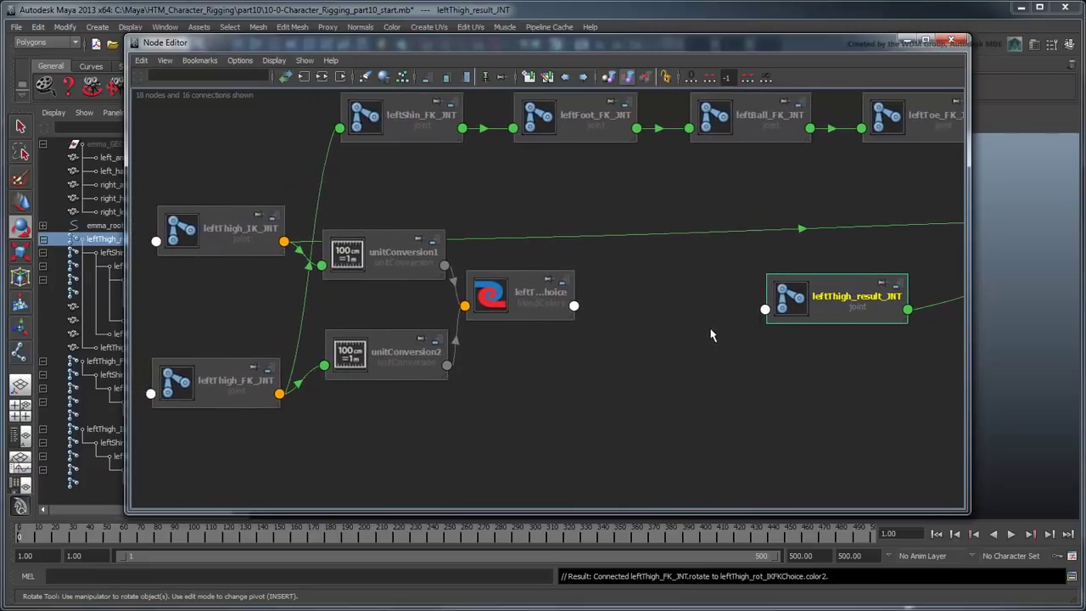
Connect Output of leftThigh_rot_IKFKChoice to Rotate of leftThigh_result_JNT and place the unit conversion node between them.
click(576, 306)
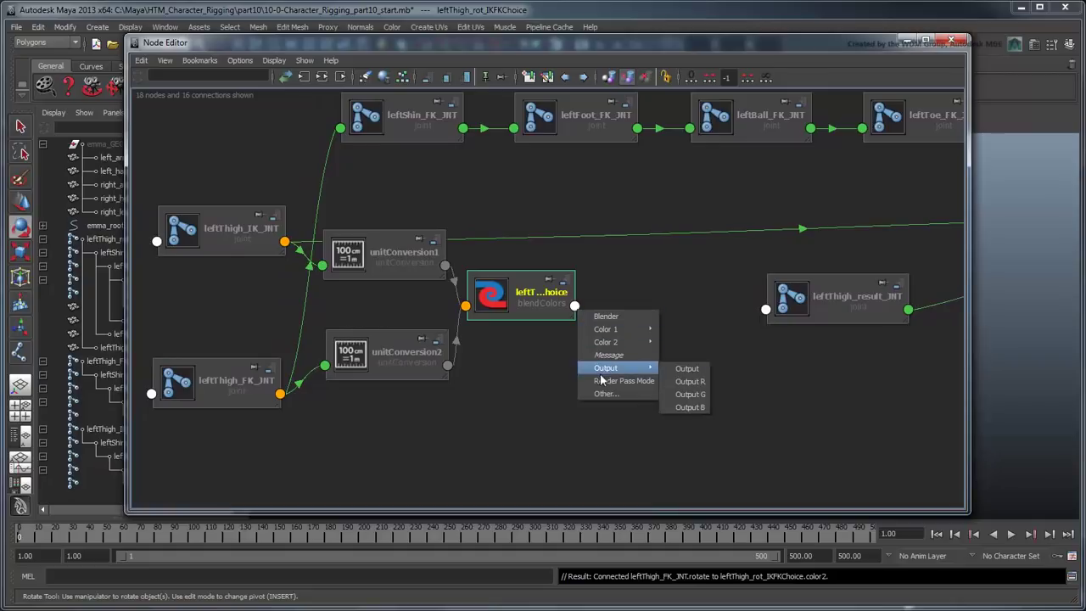
click(685, 368)
click(766, 310)
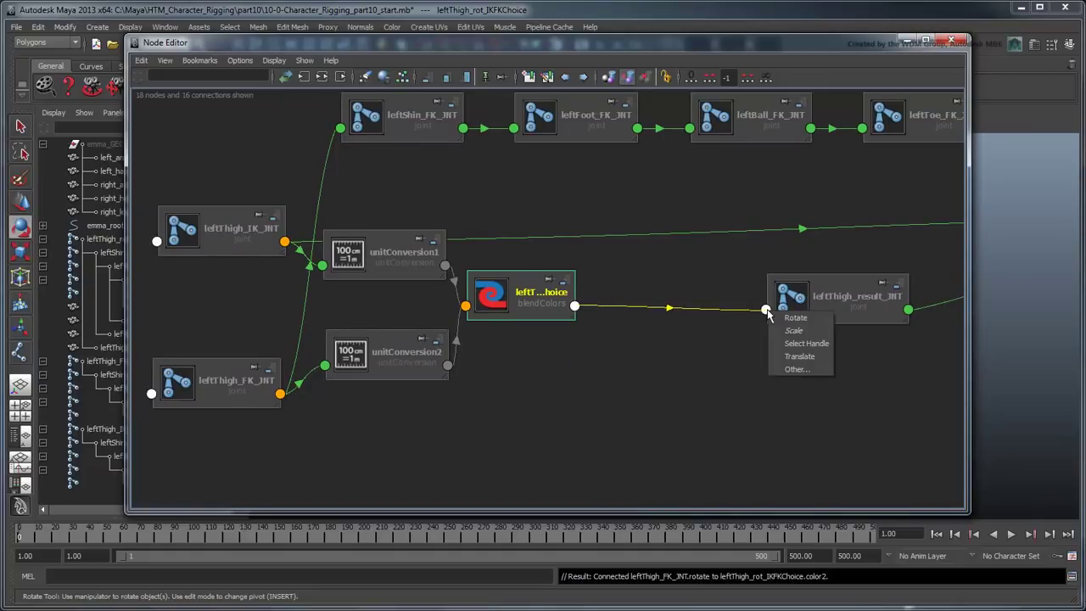
click(780, 320)
drag(599, 356, 658, 297)
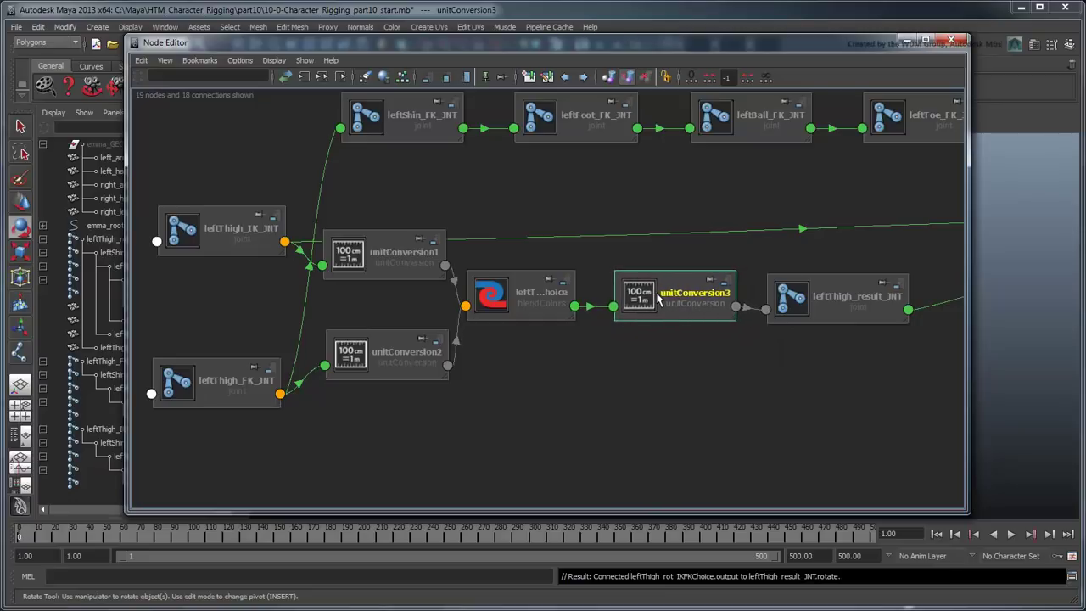
click(685, 377)
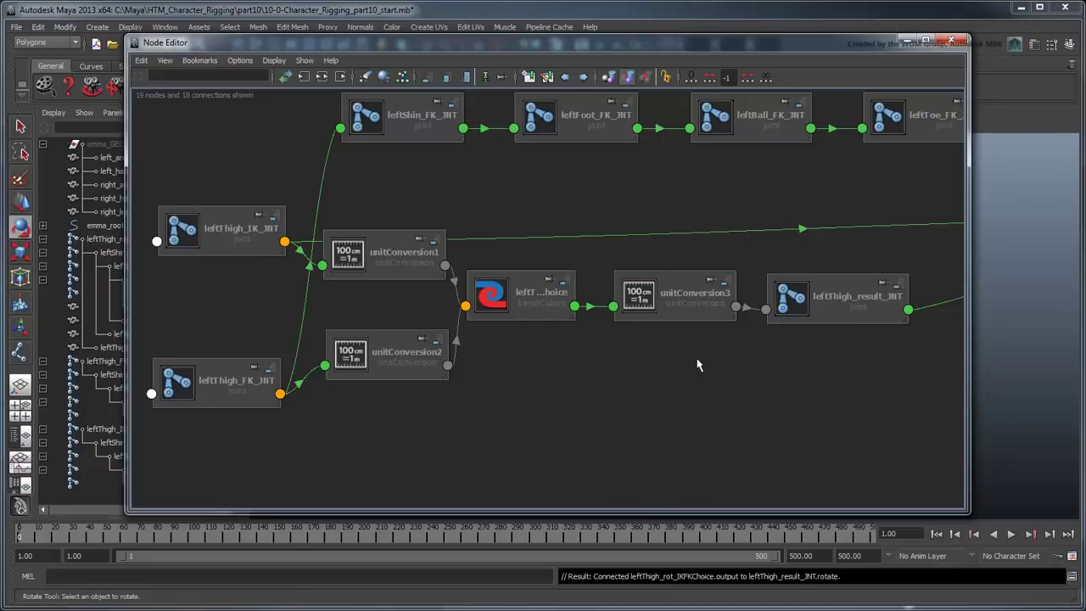
Minimize the Node Editor and rotate leftThigh_FK_JNT forward by about 60 degrees to test the blend.
click(905, 40)
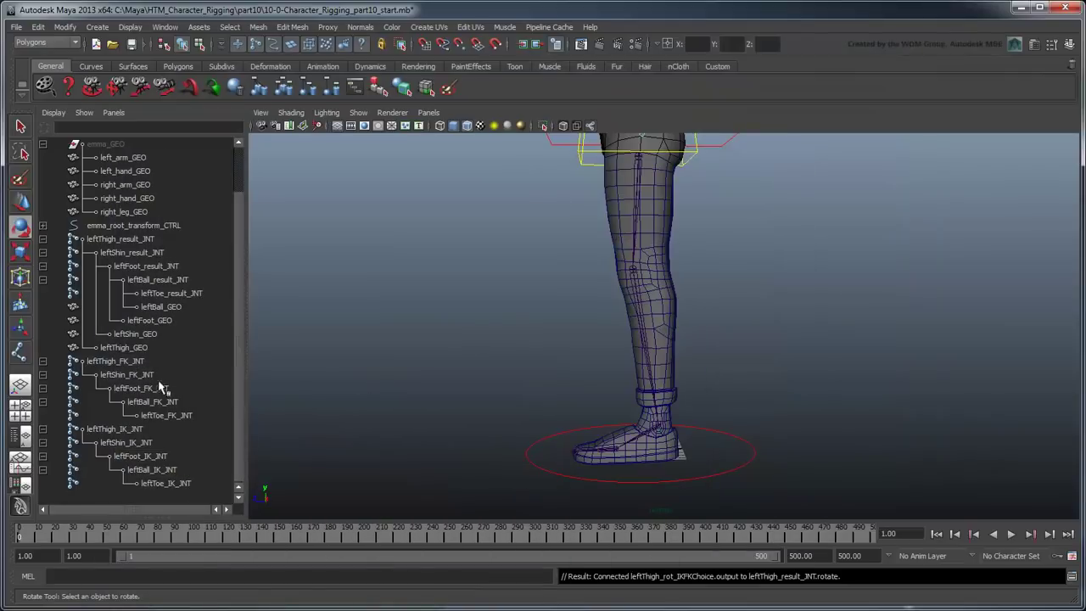
click(117, 363)
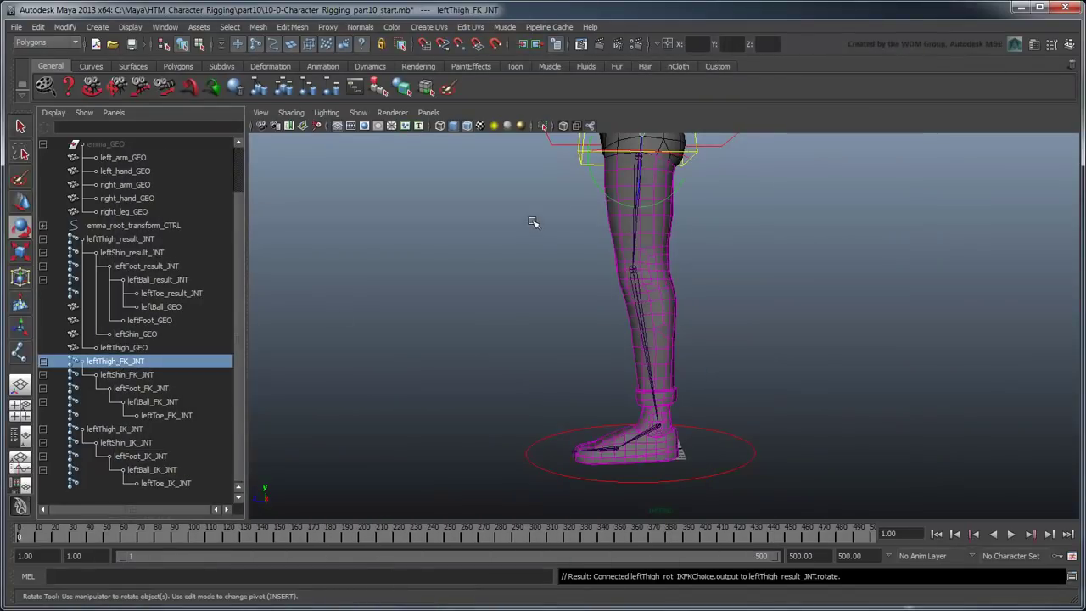
drag(623, 204, 552, 174)
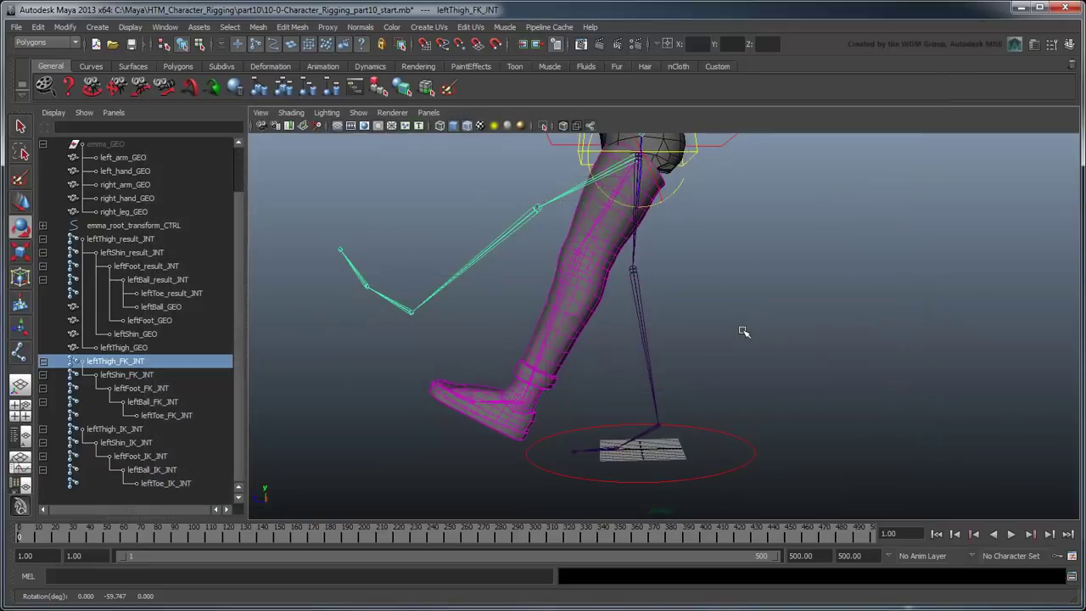
Select the leftThigh_rot_IKFKChoice node, show the Channel Box, and lower its Blender value to 0.
key(alt+Tab)
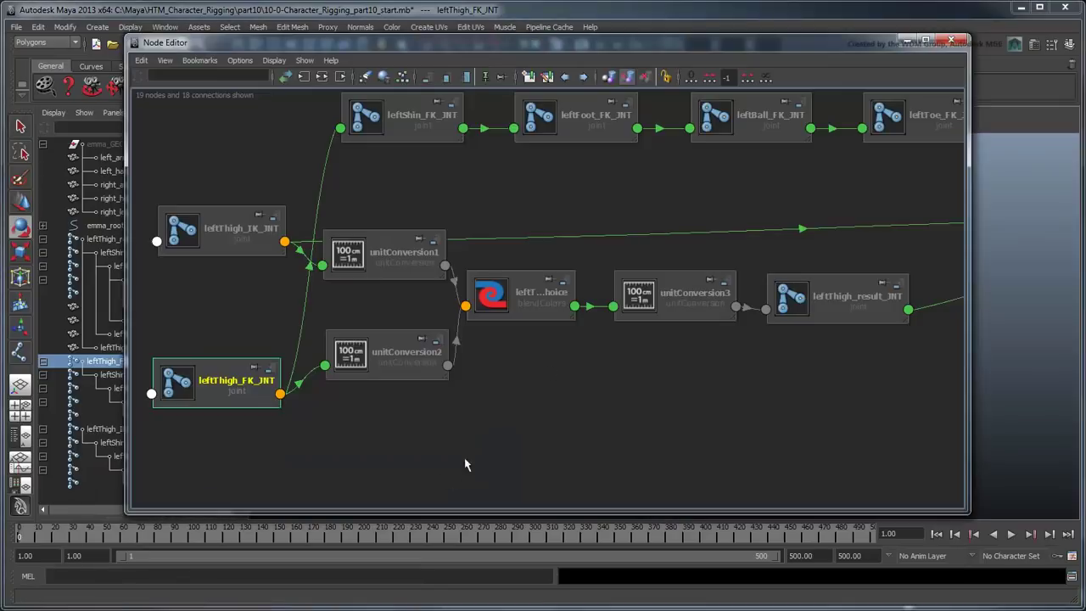
click(520, 312)
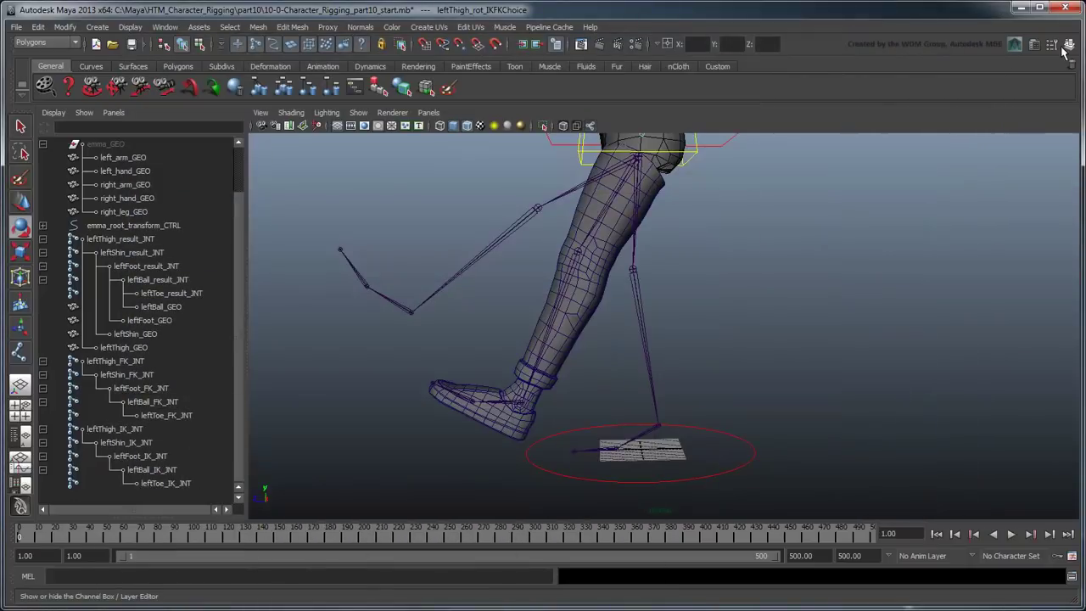
click(1051, 43)
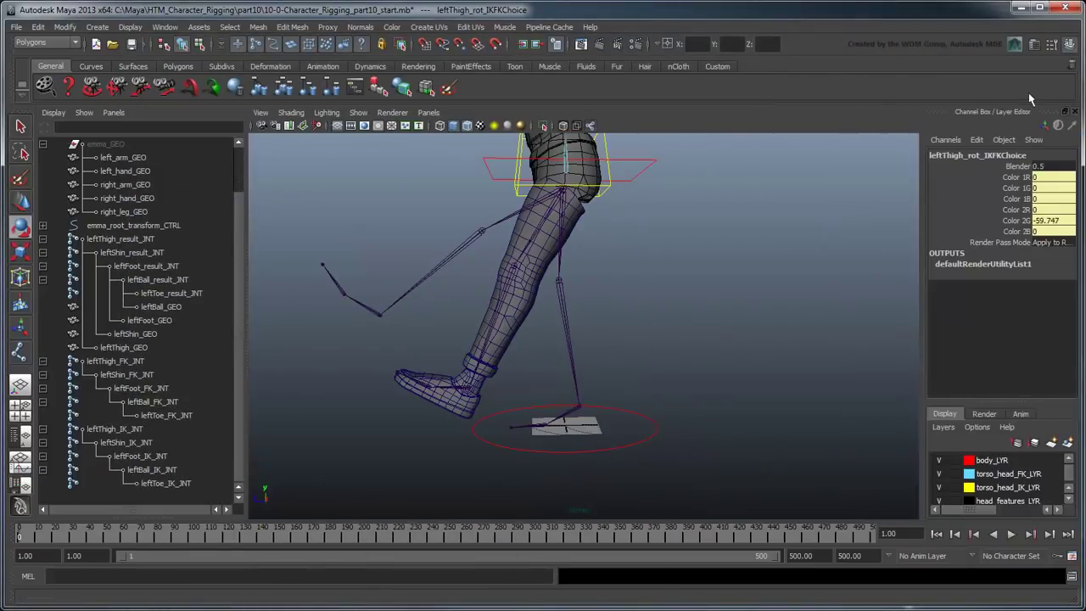
click(1020, 167)
middle_drag(814, 210, 742, 216)
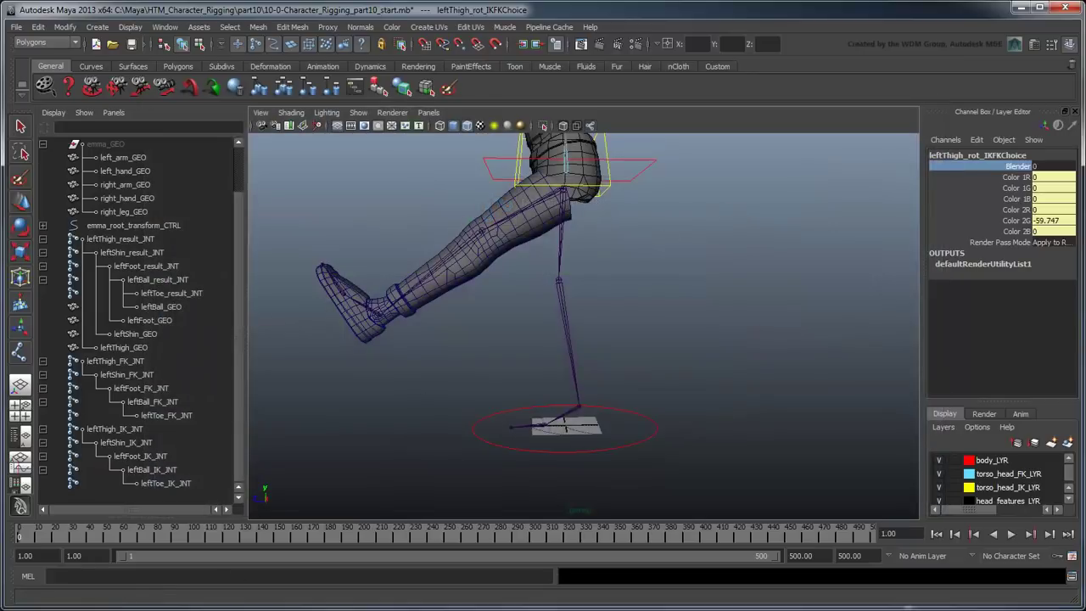
Move the connected thigh nodes and their blend network in the Node Editor down, away from the shin nodes.
key(alt+Tab)
scroll(590, 390, down, 3)
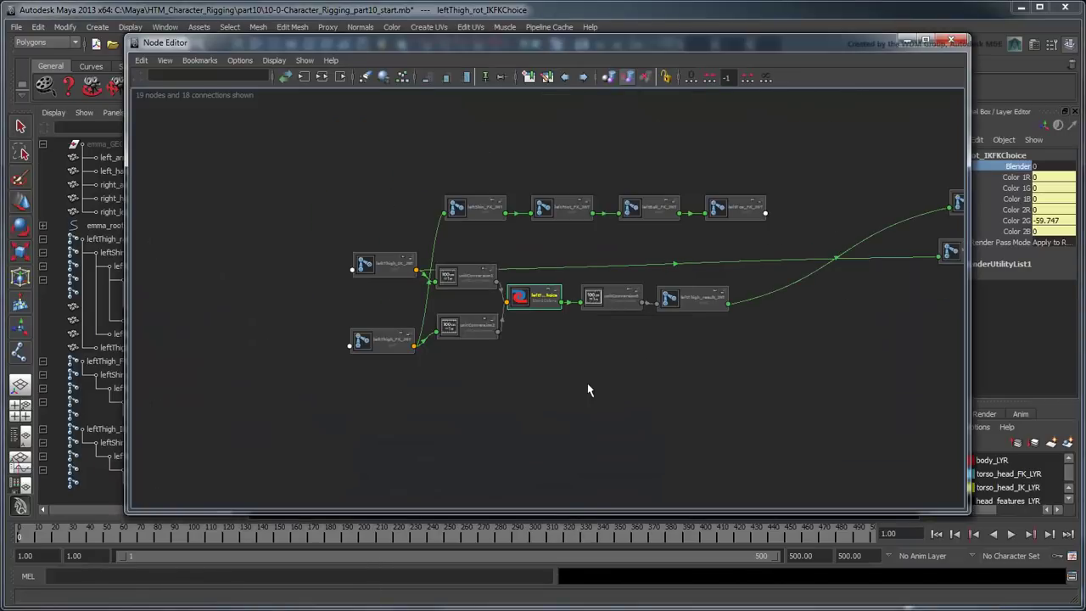
drag(358, 244, 709, 383)
drag(669, 293, 443, 509)
scroll(565, 308, up, 3)
alt+middle_drag(548, 280, 509, 322)
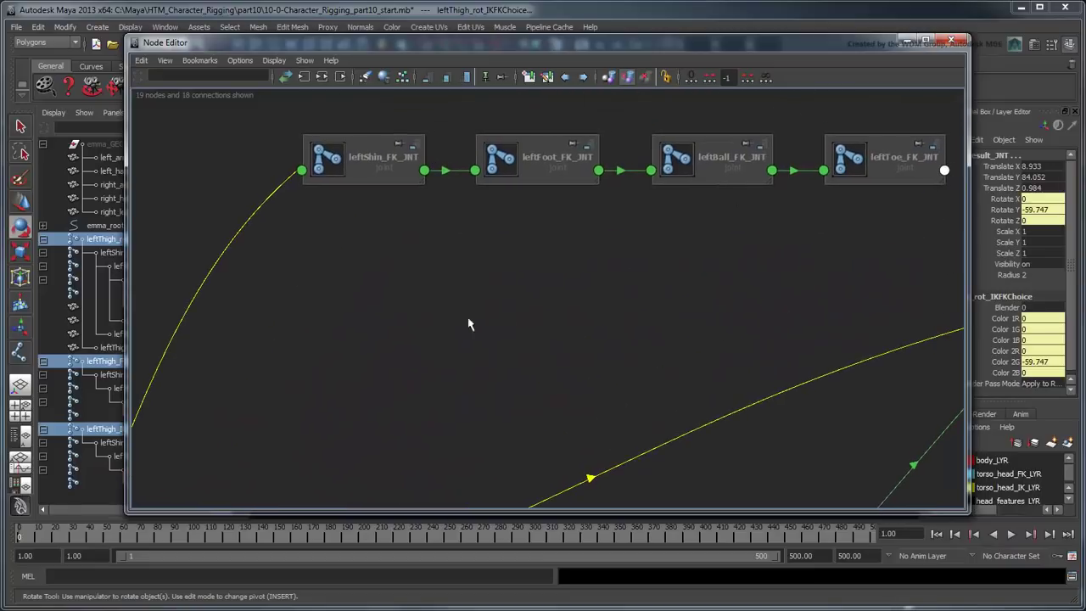
Create a blendColors node below the FK joint row and name it leftShin_rot_IKFKChoice.
key(Tab)
text(blendC)
key(Return)
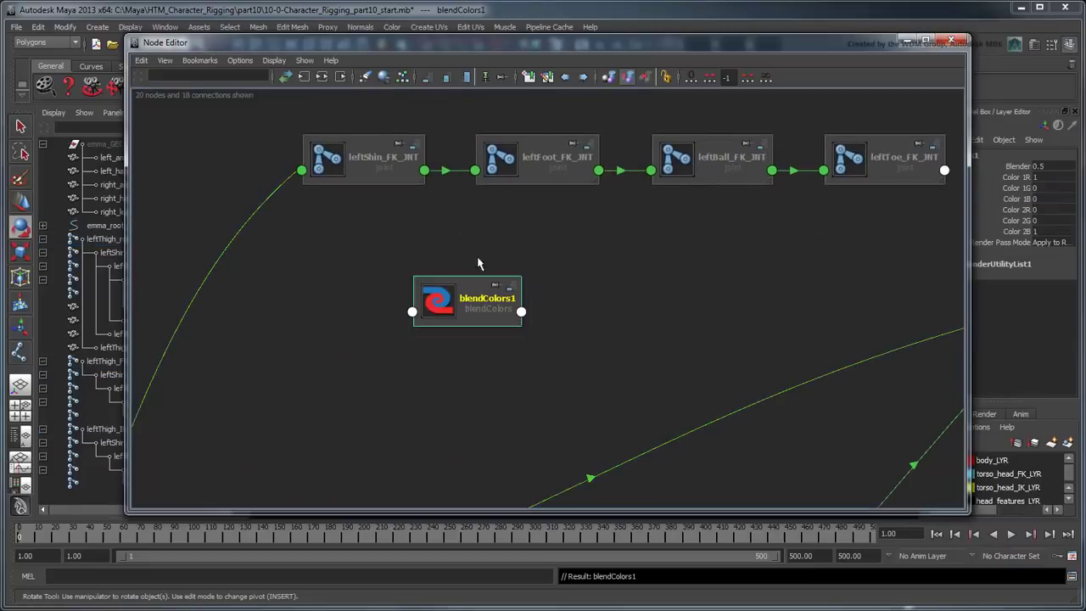
text(leftShin_rot_IKFKChoice)
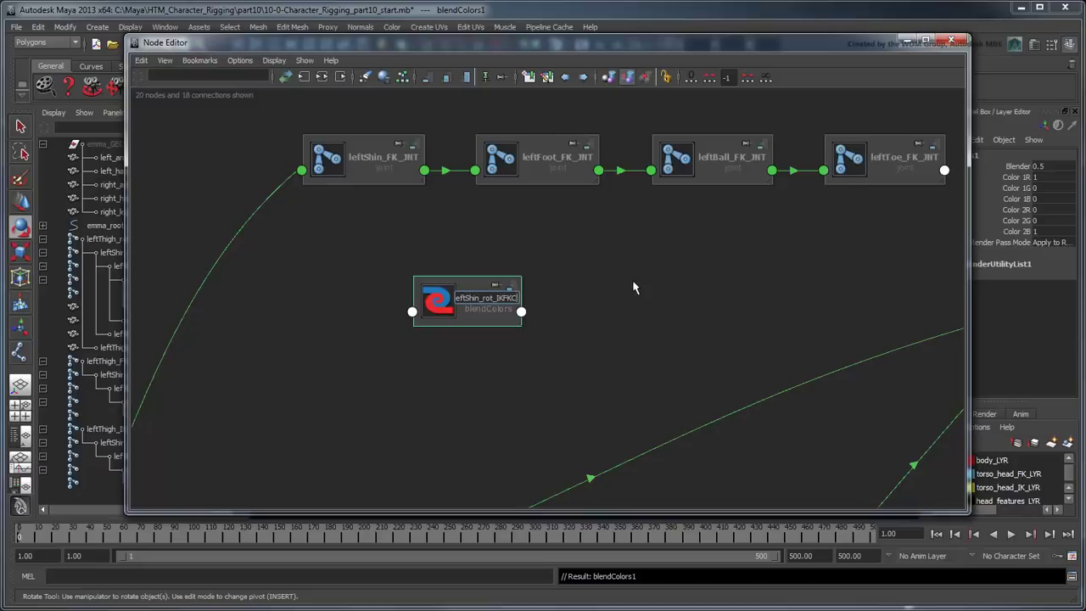
key(Return)
Place leftShin_FK_JNT and leftShin_IK_JNT on the input side of leftShin_rot_IKFKChoice and leftShin_result_JNT on its output side.
drag(384, 166, 246, 409)
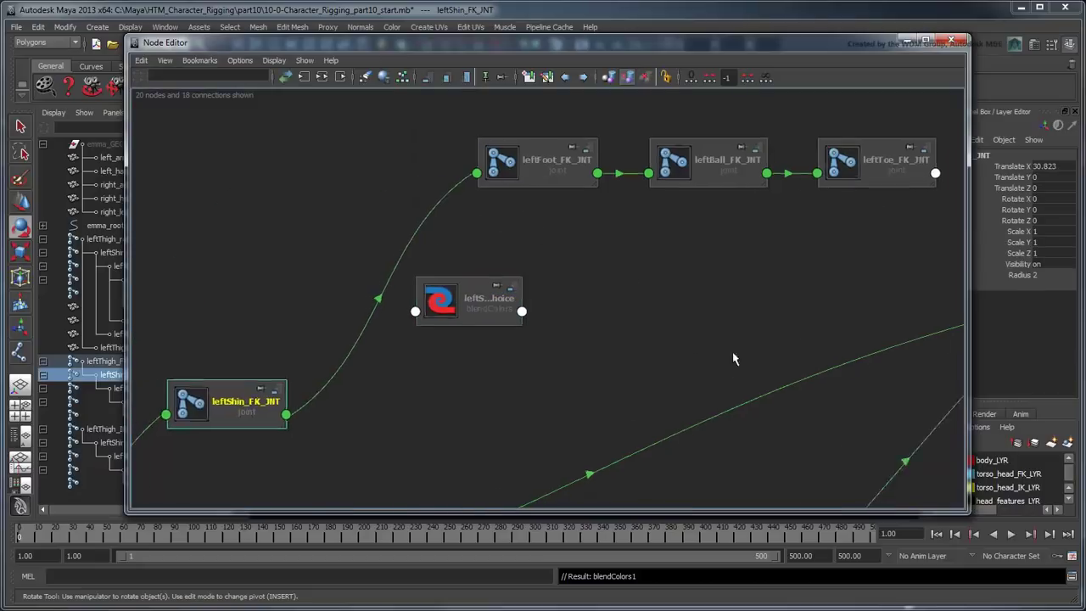
scroll(732, 356, down, 3)
alt+middle_drag(763, 338, 623, 348)
drag(872, 292, 214, 291)
alt+middle_drag(356, 377, 438, 360)
scroll(509, 352, down, 3)
scroll(845, 248, up, 2)
drag(885, 233, 584, 316)
scroll(376, 339, up, 5)
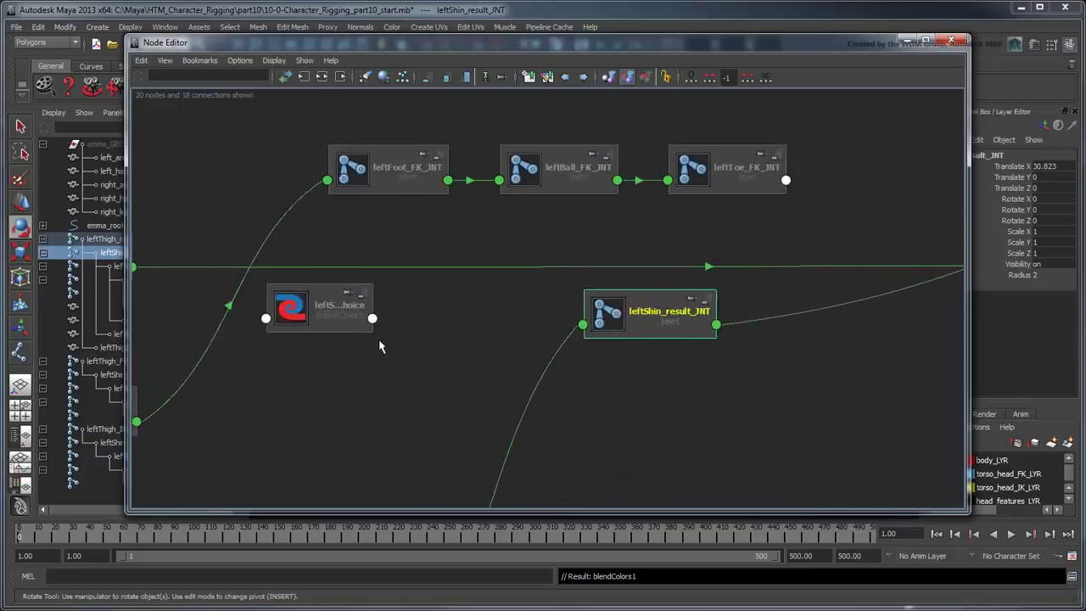
Connect Rotate of leftShin_IK_JNT to Color 1 of leftShin_rot_IKFKChoice and place the unit conversion node beside the IK joint.
click(317, 247)
mouse_move(374, 316)
click(446, 319)
click(451, 297)
click(401, 337)
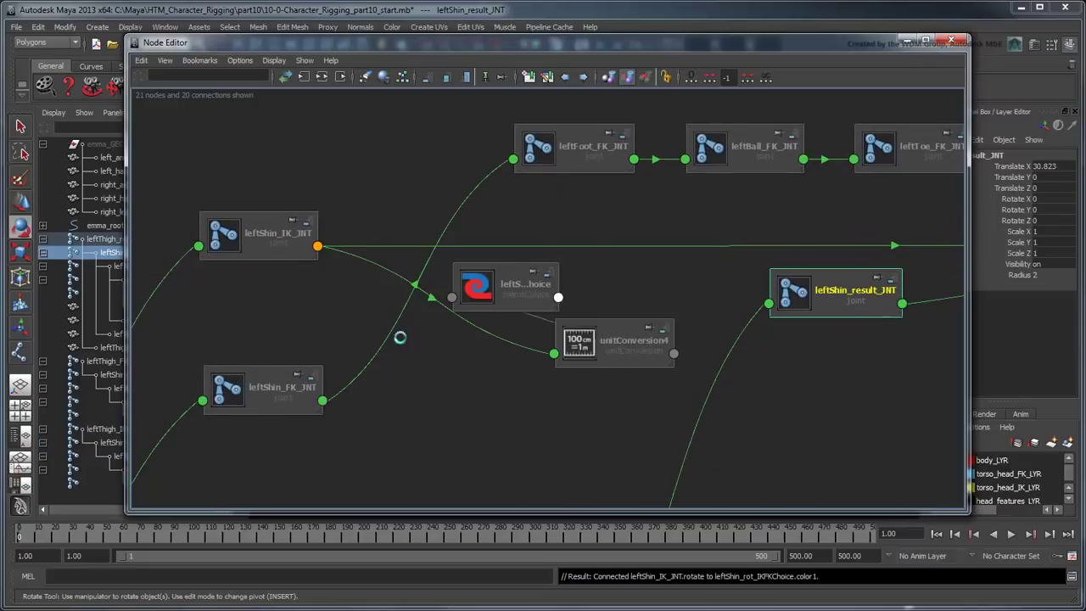
drag(612, 353, 395, 244)
Connect Rotate of leftShin_FK_JNT to Color 2 of leftShin_rot_IKFKChoice and place the conversion node beside the FK joint.
click(322, 400)
mouse_move(369, 476)
click(454, 472)
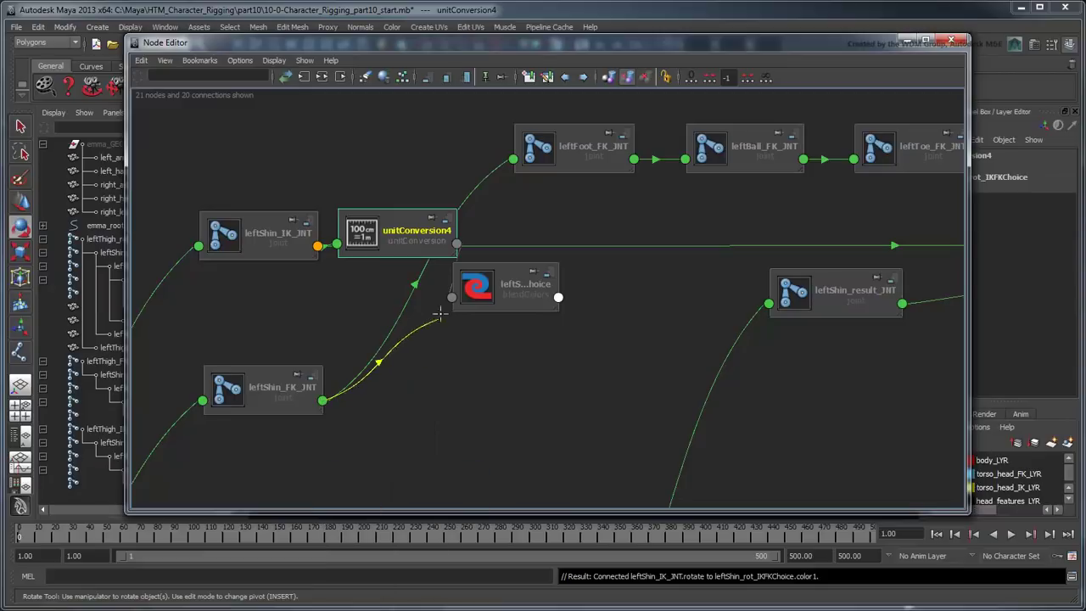
click(451, 297)
click(471, 319)
drag(628, 360, 424, 390)
Connect Output of leftShin_rot_IKFKChoice to Rotate of leftShin_result_JNT and place the conversion node between them.
click(558, 297)
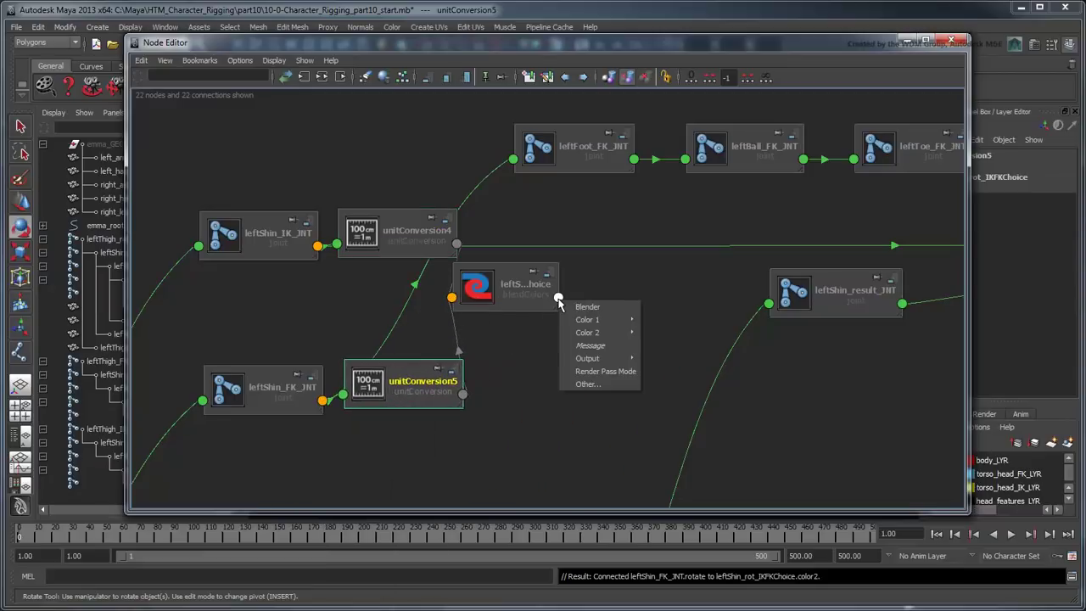
mouse_move(582, 359)
click(664, 360)
click(768, 303)
click(797, 322)
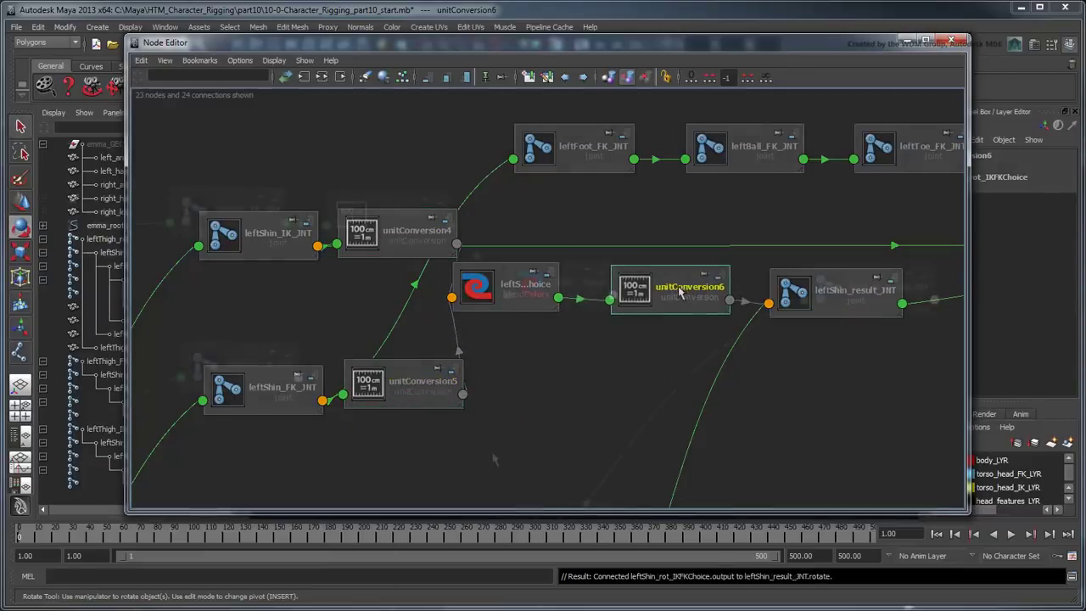
Connect Rotate of leftToe_FK_JNT to Color 2 of leftToe_rot_IKFKChoice.
click(298, 377)
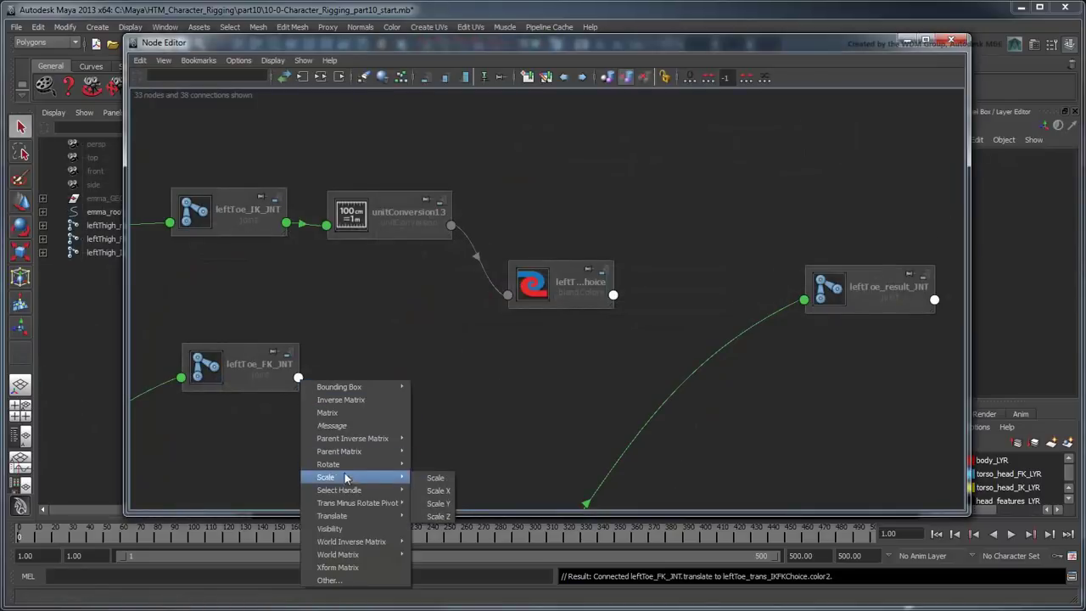
mouse_move(340, 464)
click(436, 464)
click(509, 297)
click(530, 313)
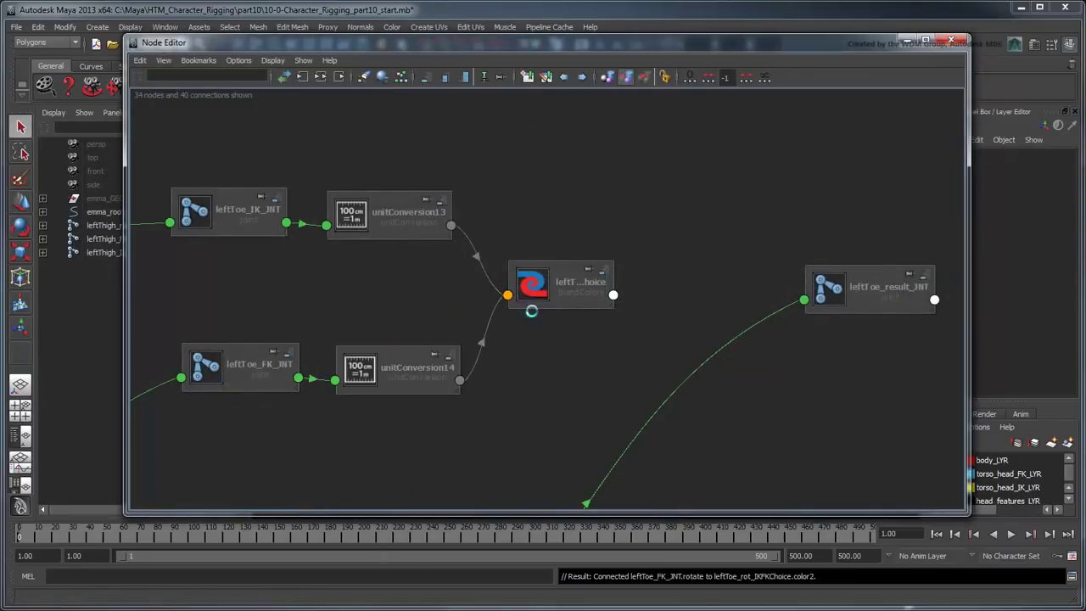
Connect Output of leftToe_rot_IKFKChoice to Rotate of leftToe_result_JNT.
click(613, 295)
mouse_move(662, 353)
click(713, 357)
click(804, 299)
click(827, 320)
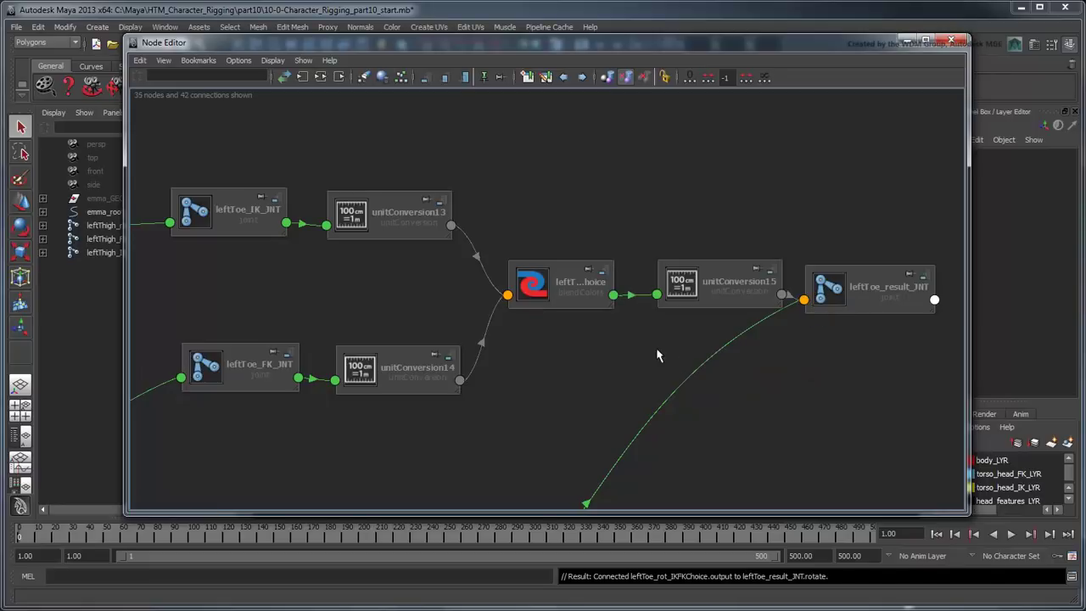
Automatically rearrange the whole node graph and bring the thigh IK and FK joints into focus.
click(402, 76)
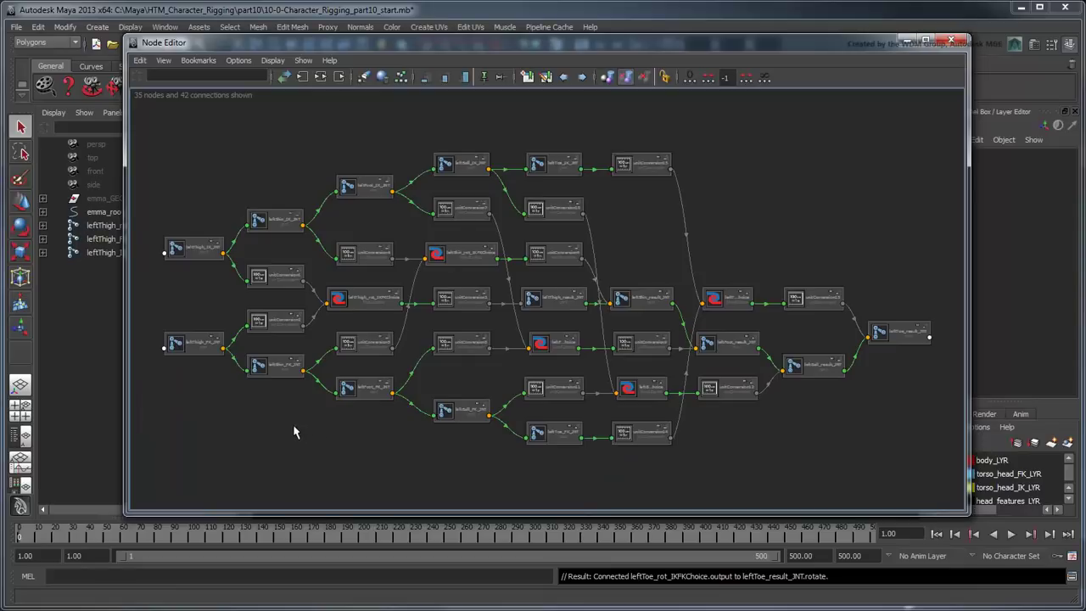
scroll(292, 431, up, 3)
scroll(276, 422, down, 1)
alt+middle_drag(238, 381, 694, 371)
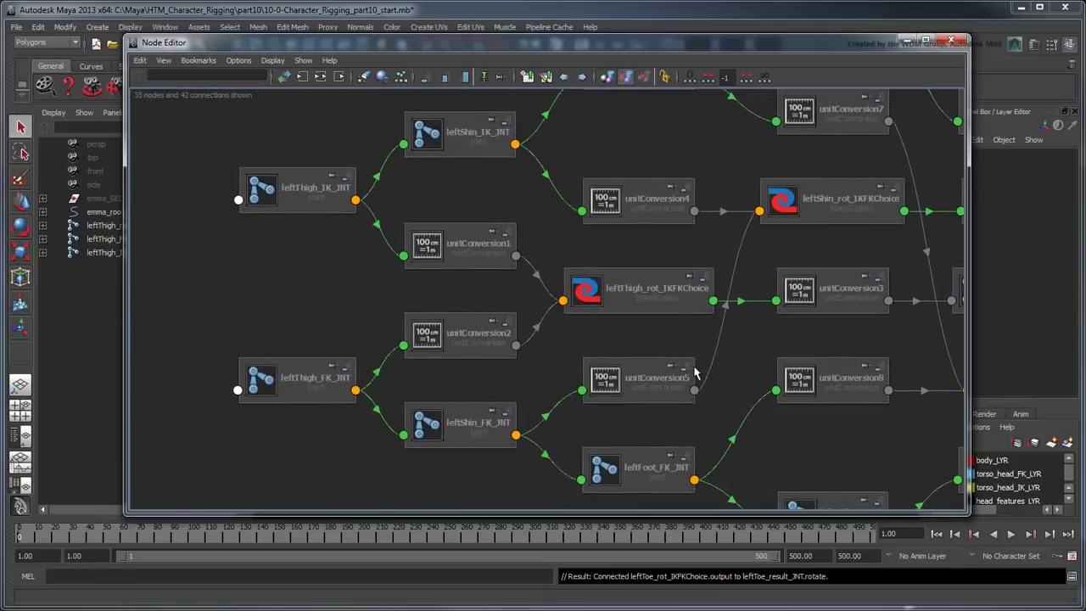
Create a blendColors node between the thigh IK and FK joints and name it leftThigh_trans_IKFKChoice.
key(Tab)
text(blendColors)
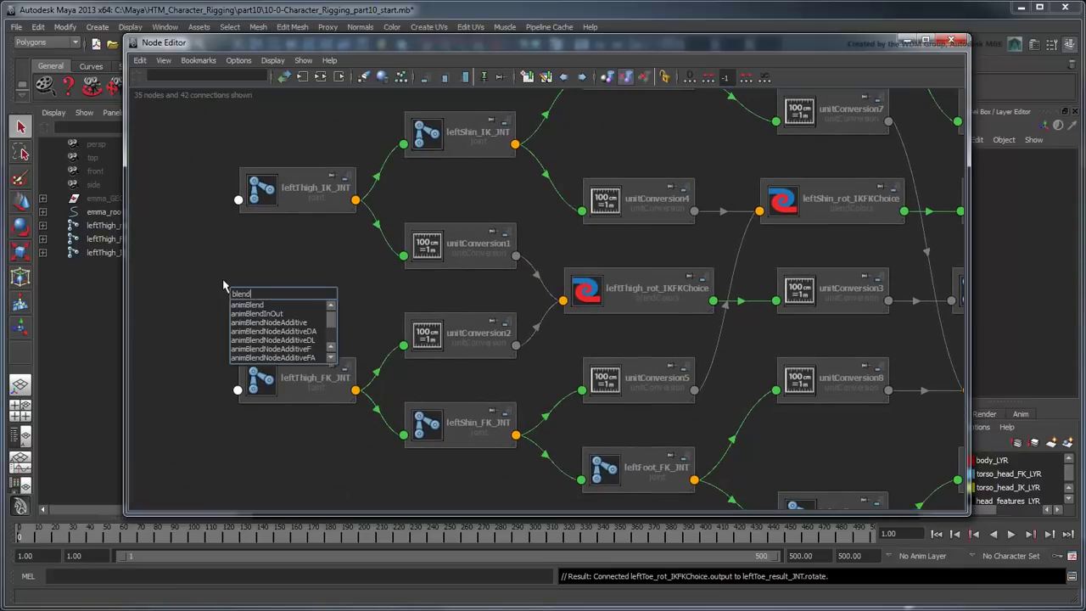
key(Return)
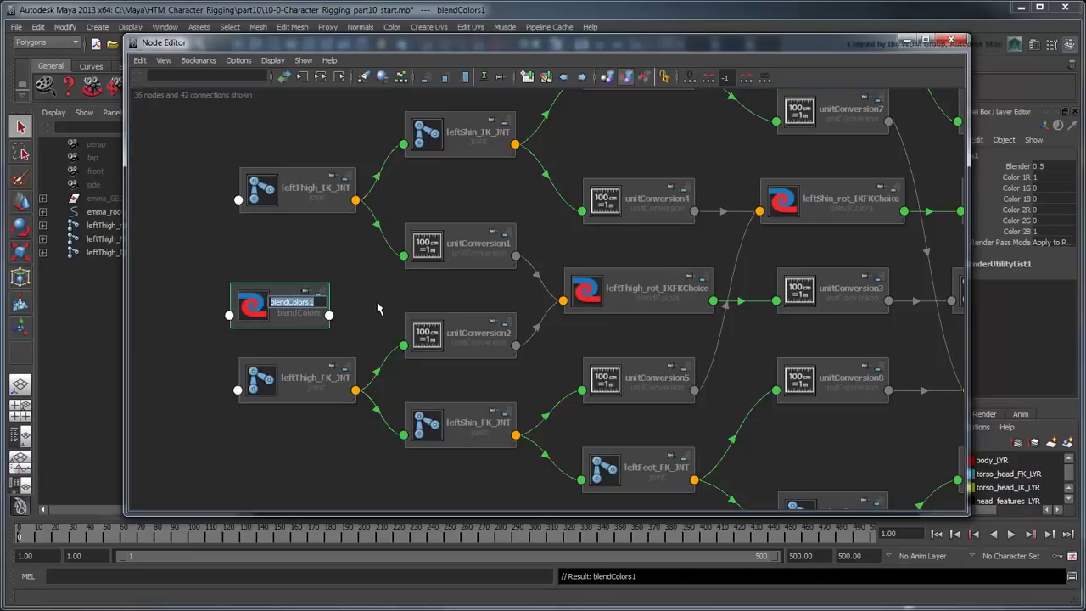
text(leftThigh_trans_IKFKChoice)
key(Return)
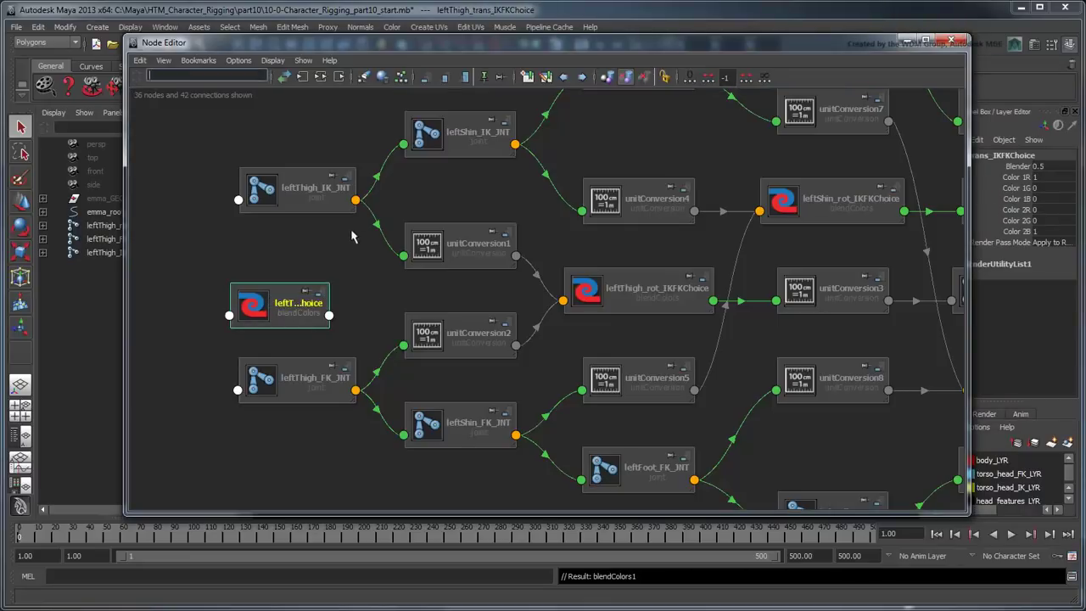
Connect Translate of leftThigh_IK_JNT to Color 1 of leftThigh_trans_IKFKChoice.
click(355, 200)
mouse_move(475, 332)
click(552, 339)
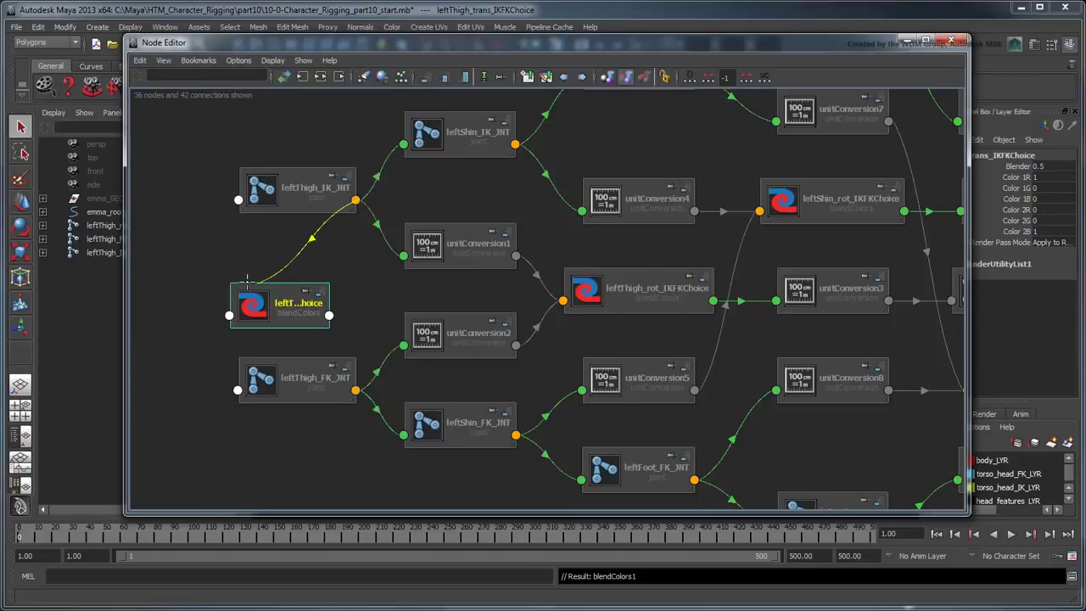
click(229, 315)
click(250, 326)
Connect Translate of leftThigh_FK_JNT to Color 2 of leftThigh_trans_IKFKChoice.
click(354, 390)
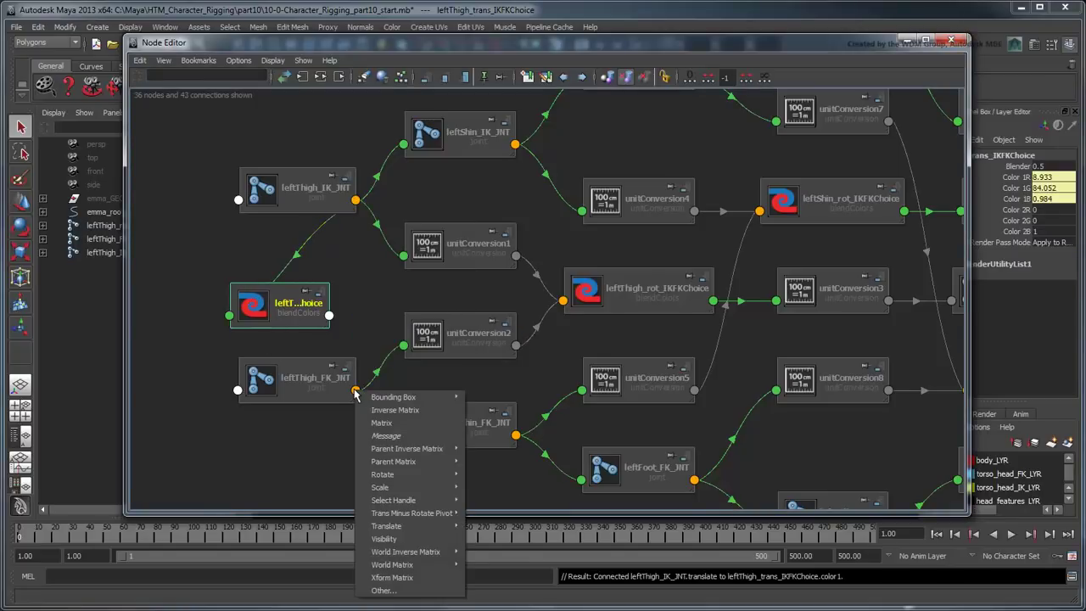
mouse_move(356, 396)
mouse_move(399, 526)
click(497, 526)
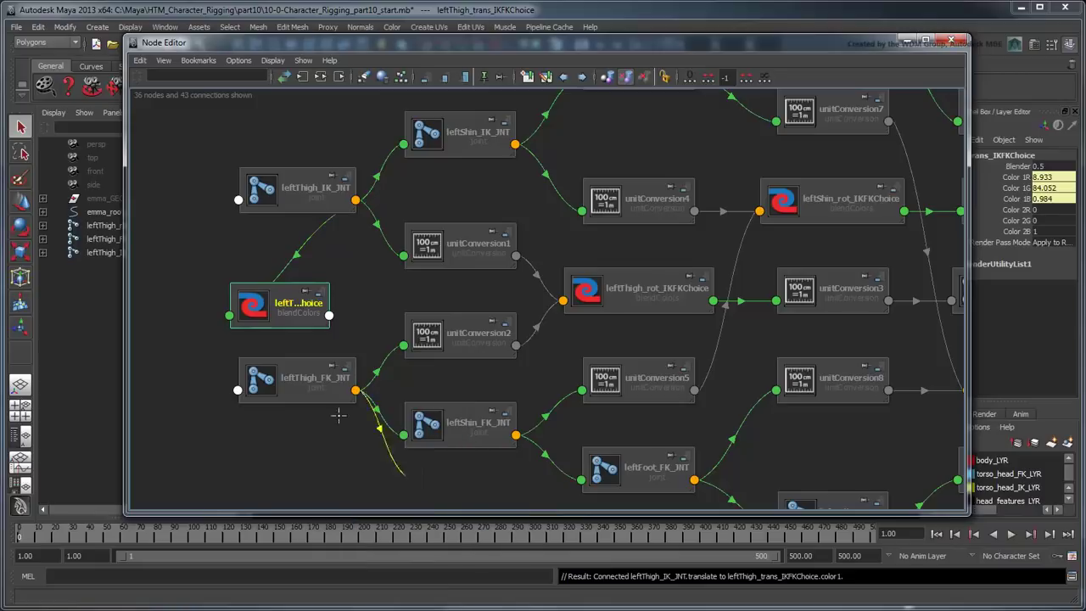
click(229, 315)
click(248, 346)
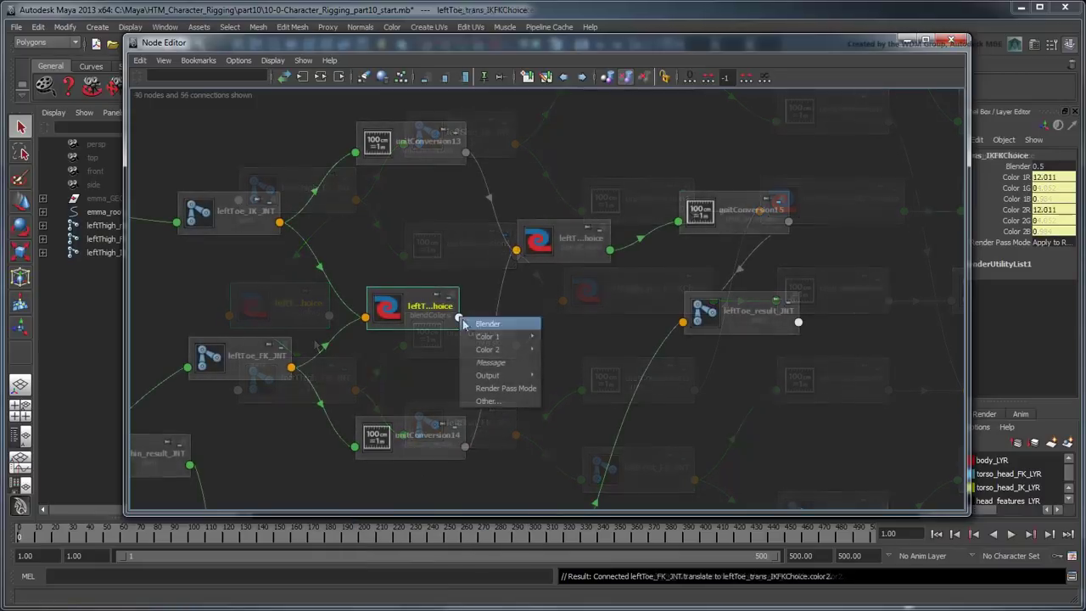
Connect Output of leftToe_trans_IKFKChoice to Translate of leftToe_result_JNT.
mouse_move(490, 375)
click(566, 379)
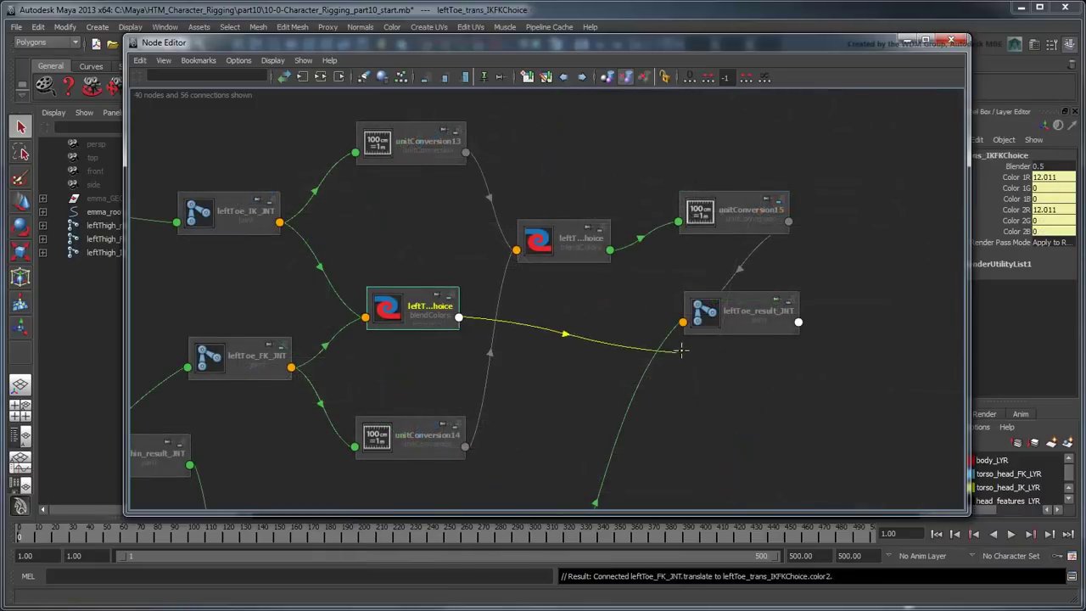
click(684, 321)
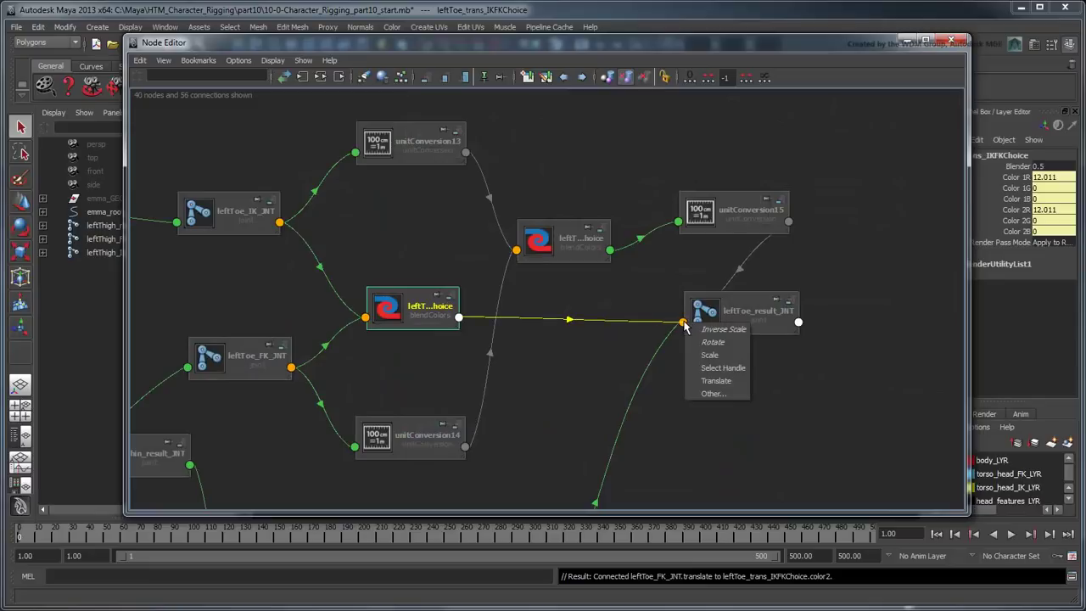
click(717, 385)
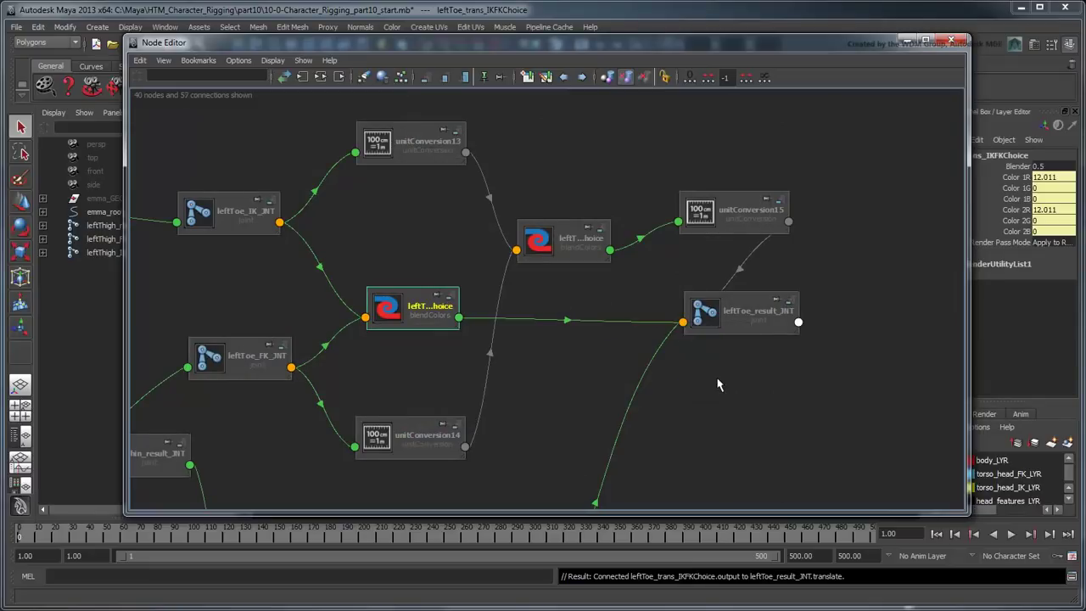
Rearrange the completed node graph, clear the selection, and minimize the Node Editor.
click(399, 78)
alt+middle_drag(712, 469, 301, 17)
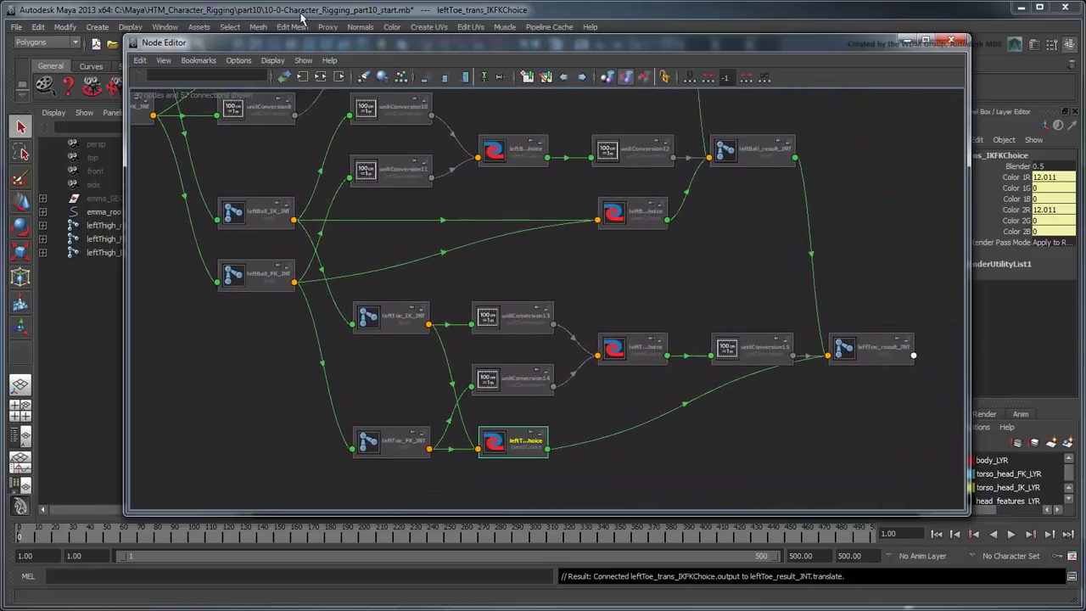
click(651, 288)
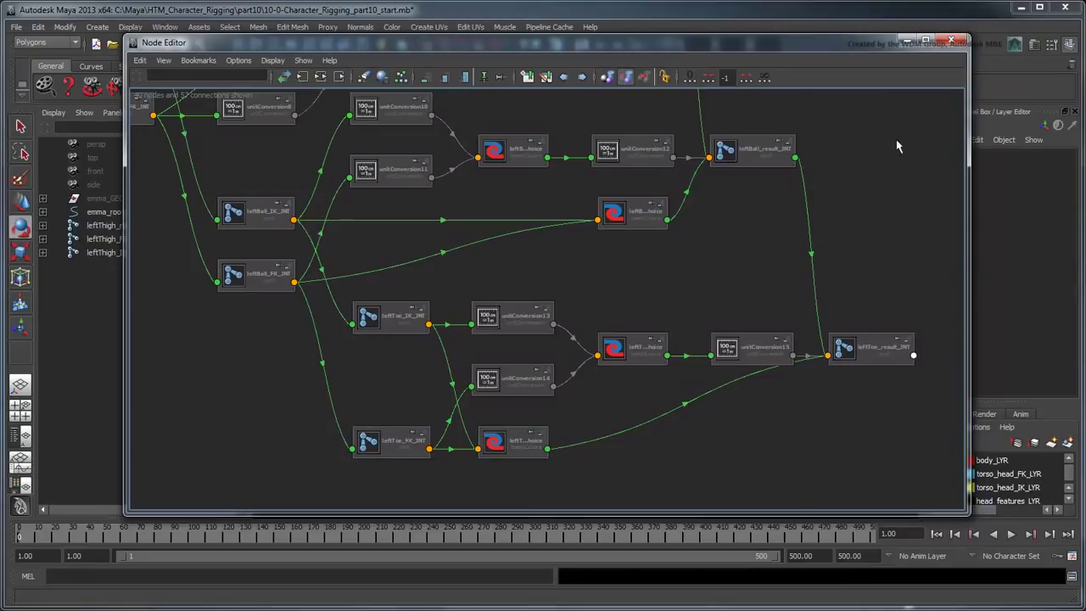
click(907, 42)
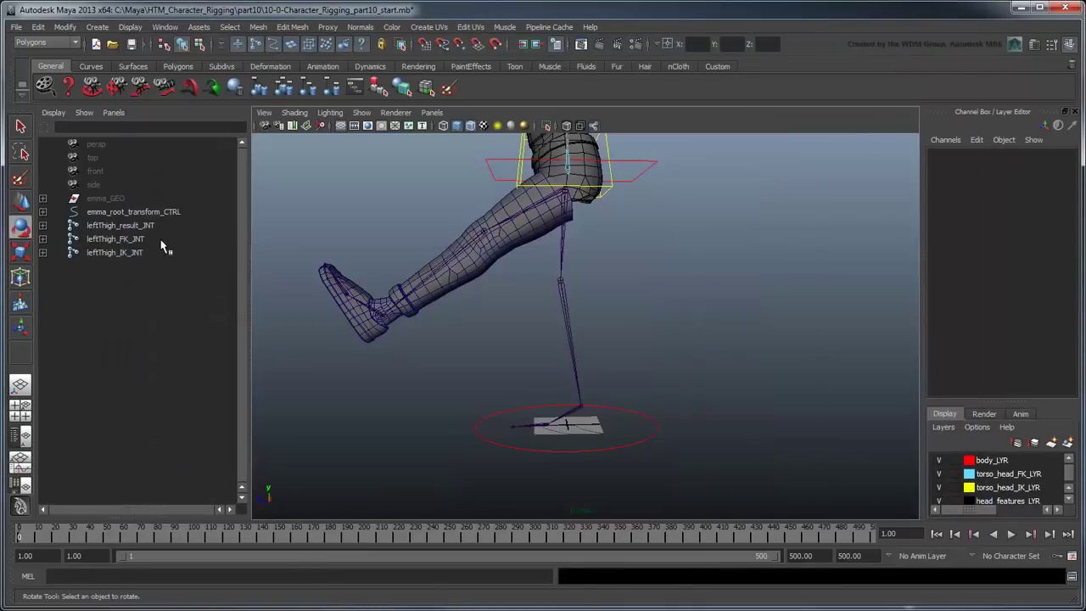
Set Rotate Y of leftThigh_FK_JNT to 0 and deselect the joint.
click(140, 240)
click(1046, 209)
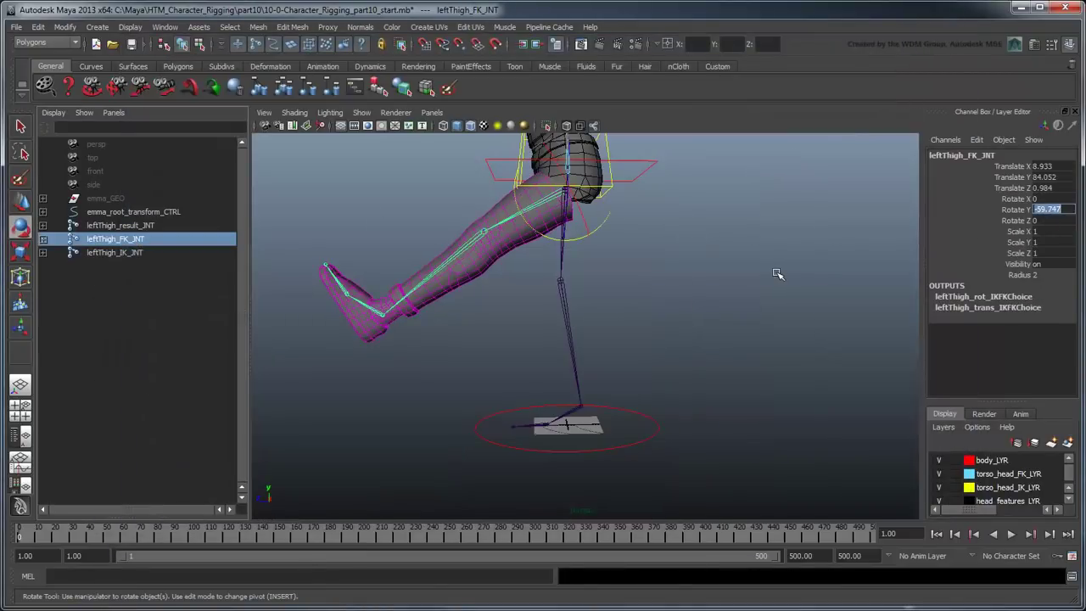
text(0)
key(Return)
click(775, 274)
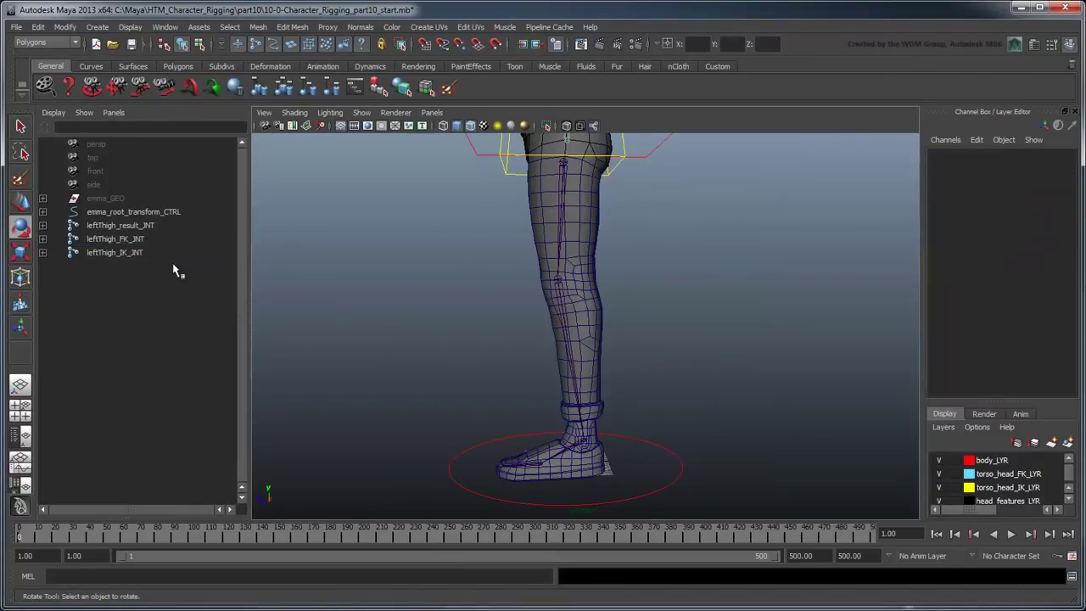
Expand the full leftThigh_FK_JNT hierarchy, test-rotate leftShin_FK_JNT about Y, and undo the rotation.
shift+click(42, 238)
click(127, 253)
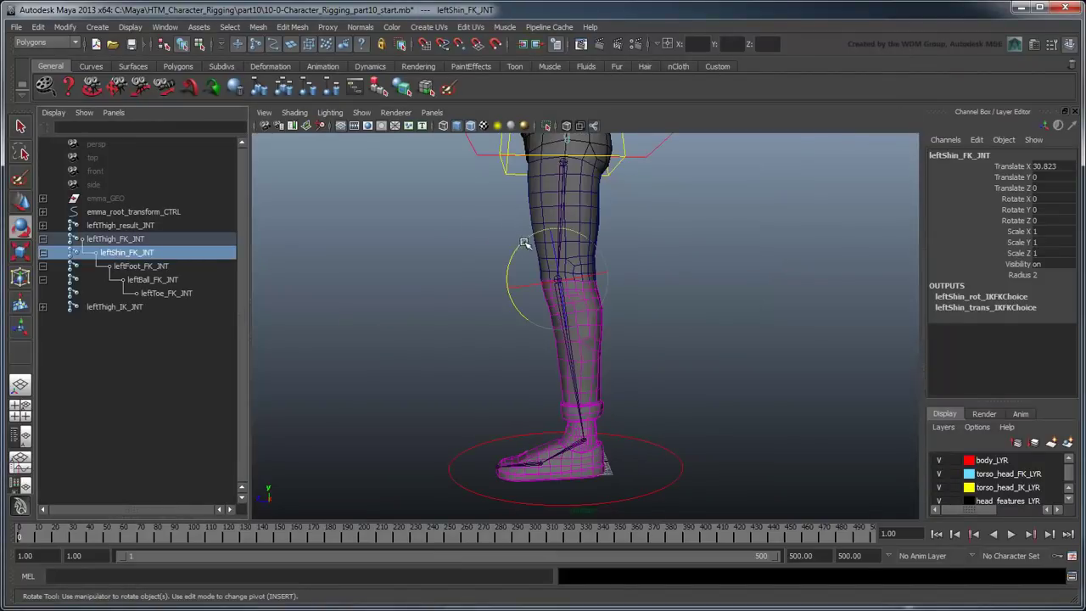
drag(513, 243, 451, 311)
key(ctrl+z)
Test-rotate leftFoot_FK_JNT and leftBall_FK_JNT about Y, undoing each rotation.
click(140, 270)
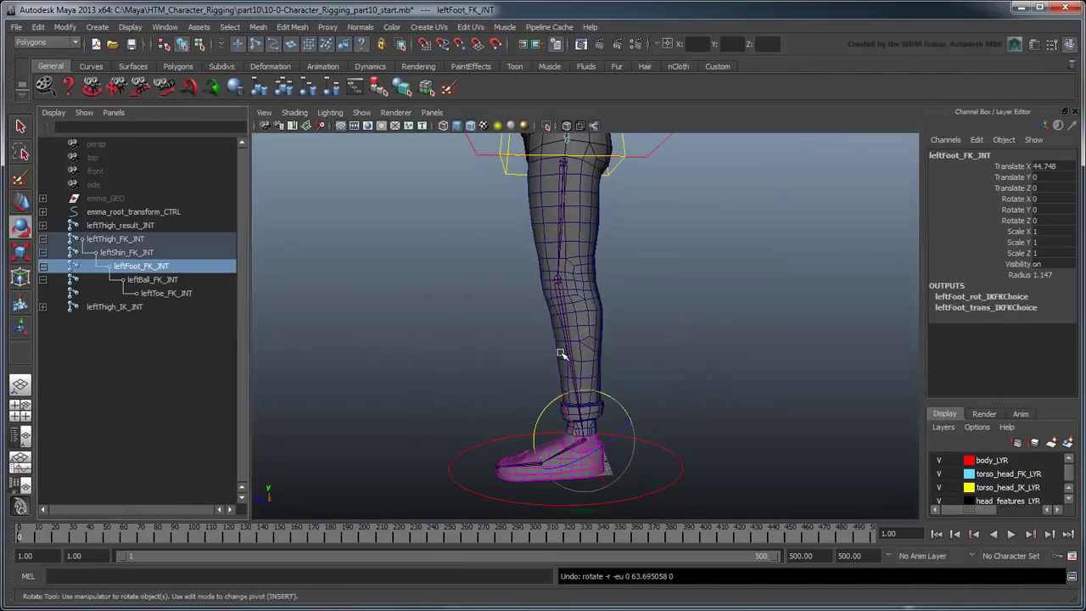
drag(609, 395, 517, 359)
click(140, 280)
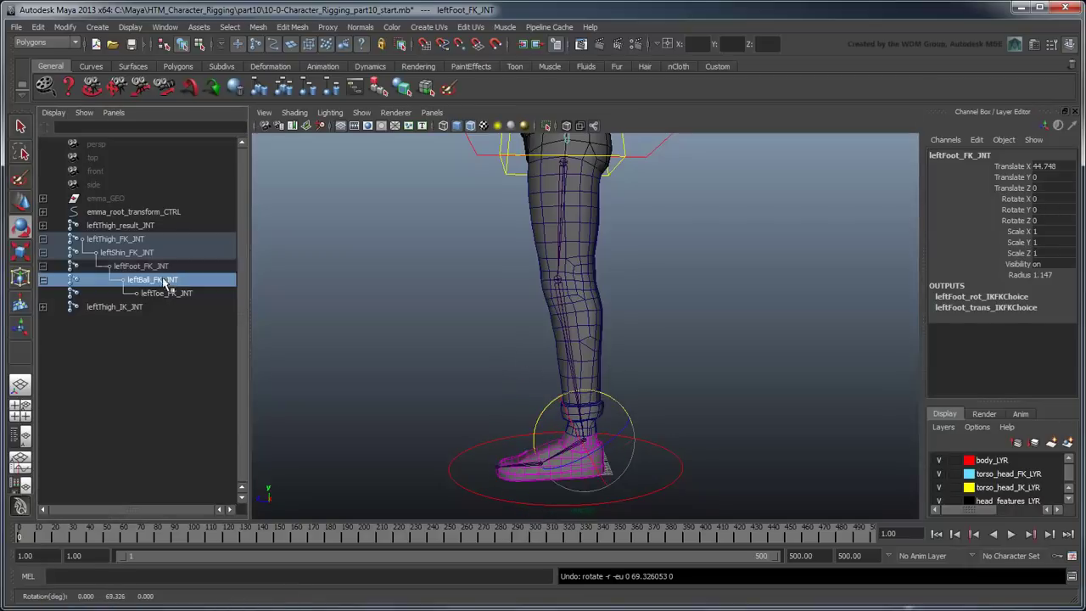
drag(544, 412, 597, 421)
key(ctrl+z)
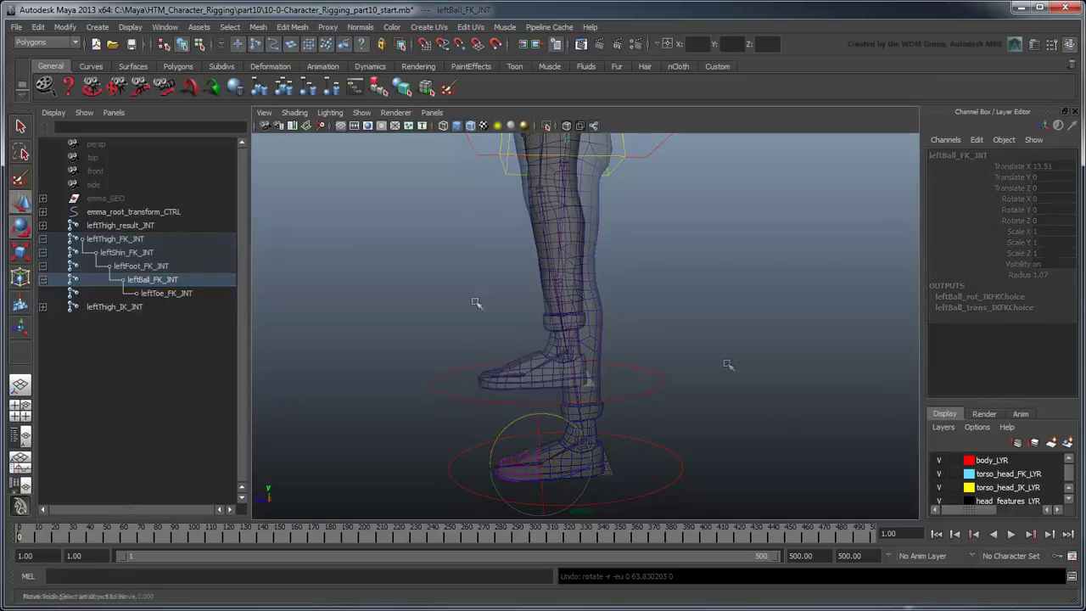
Test-move the FK joints, including leftFoot_FK_JNT and leftBall_FK_JNT, and undo each translation.
key(ctrl+z)
key(ctrl+z)
key(ctrl+z)
key(ctrl+z)
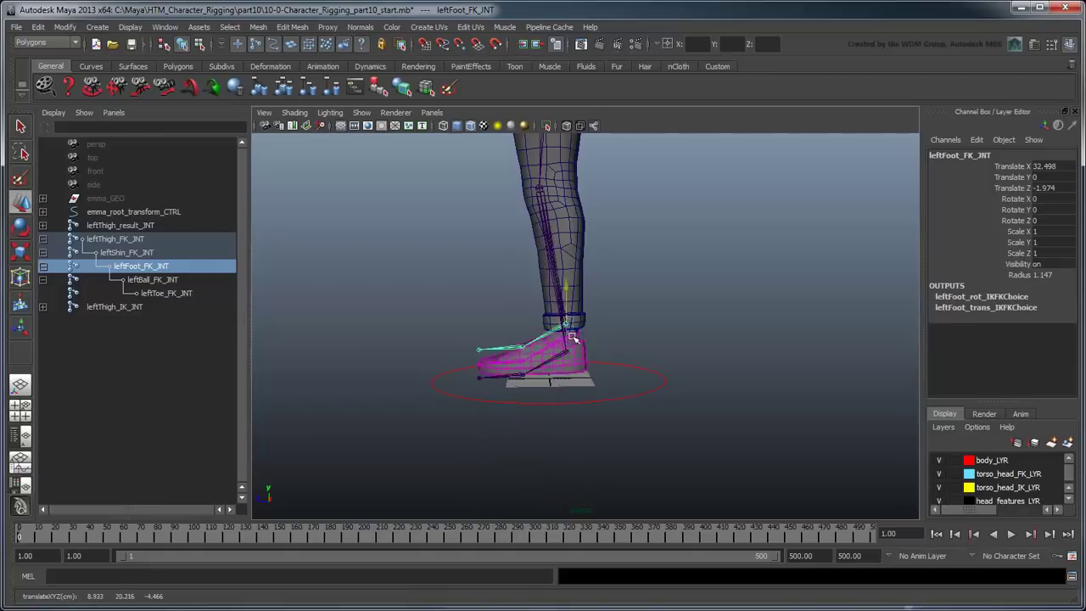
click(165, 281)
drag(485, 375, 356, 382)
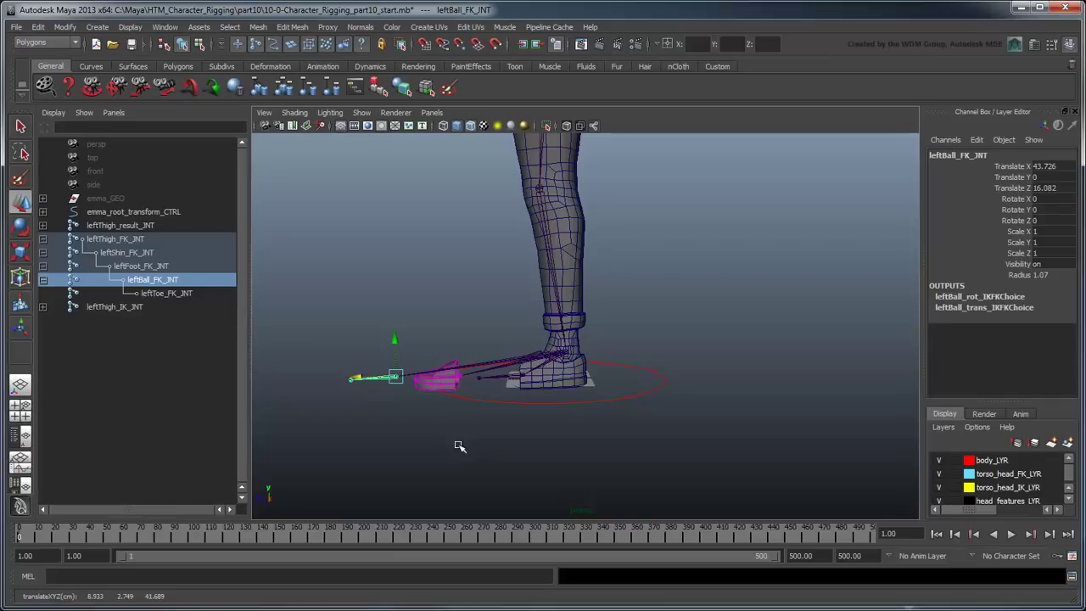
key(ctrl+z)
Clear the joint selection and close the Channel Box / Layer Editor to enlarge the view of the leg.
click(671, 439)
alt+middle_drag(697, 277, 733, 367)
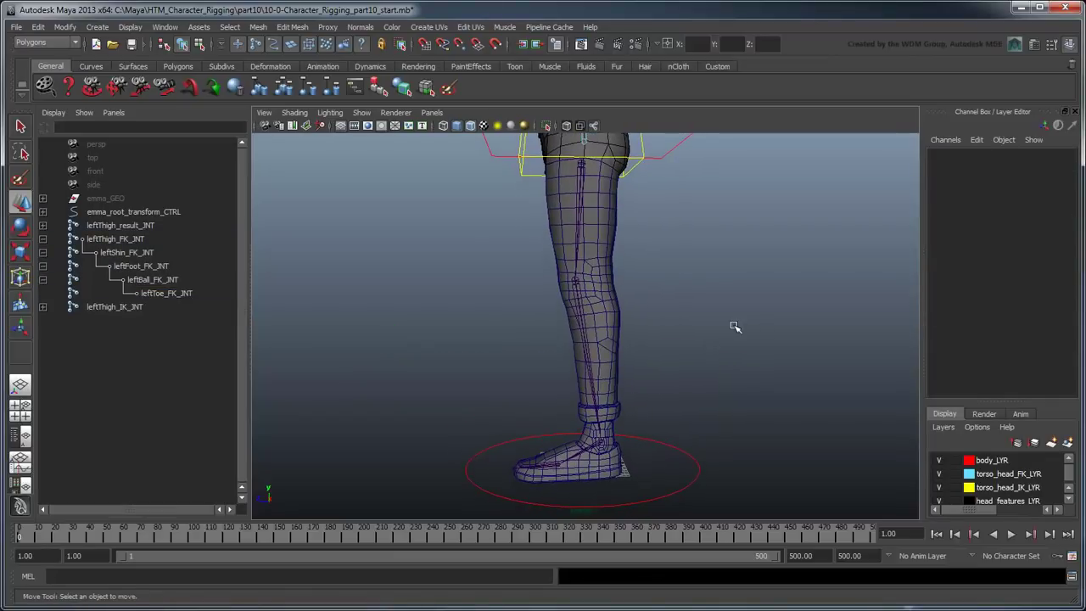
click(1075, 111)
alt+drag(727, 277, 721, 265)
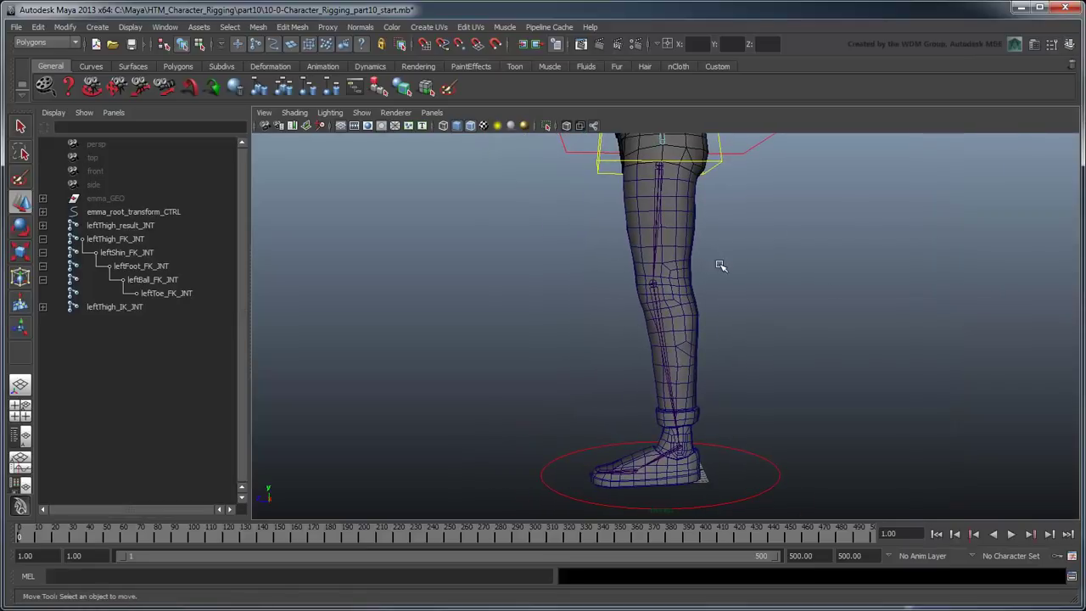